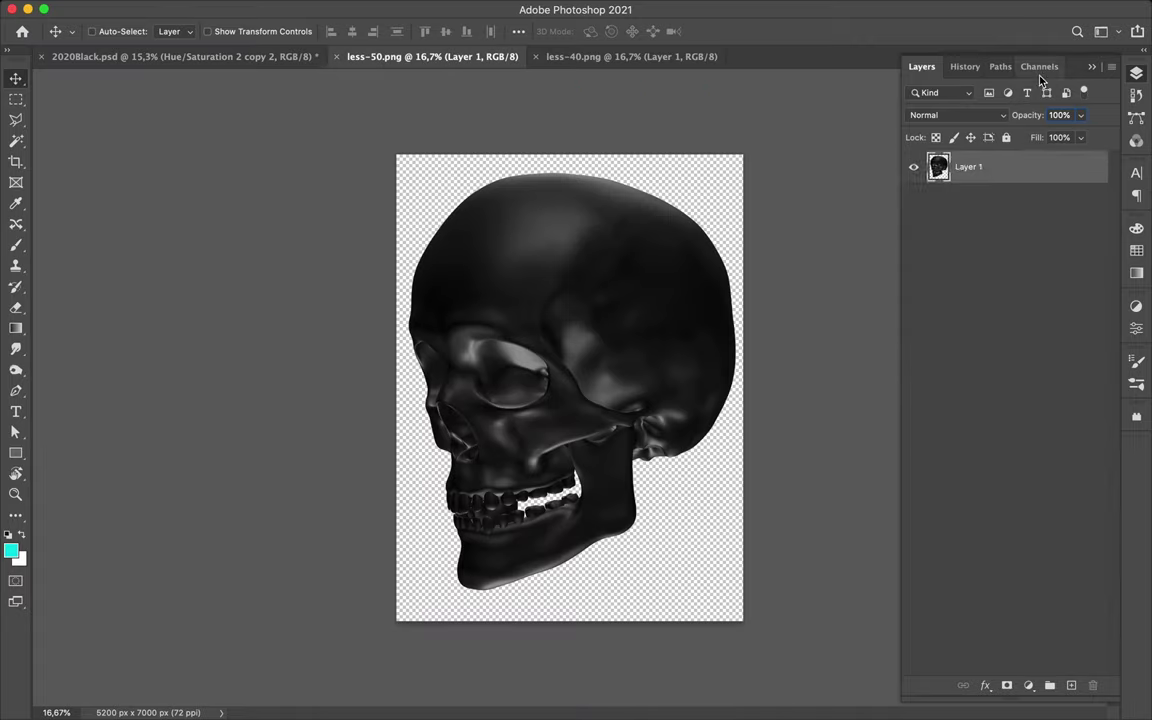
# Convert the first skull image back to RGB colour mode
pyautogui.click(200, 8)
pyautogui.click(458, 44)
pyautogui.click(200, 8)
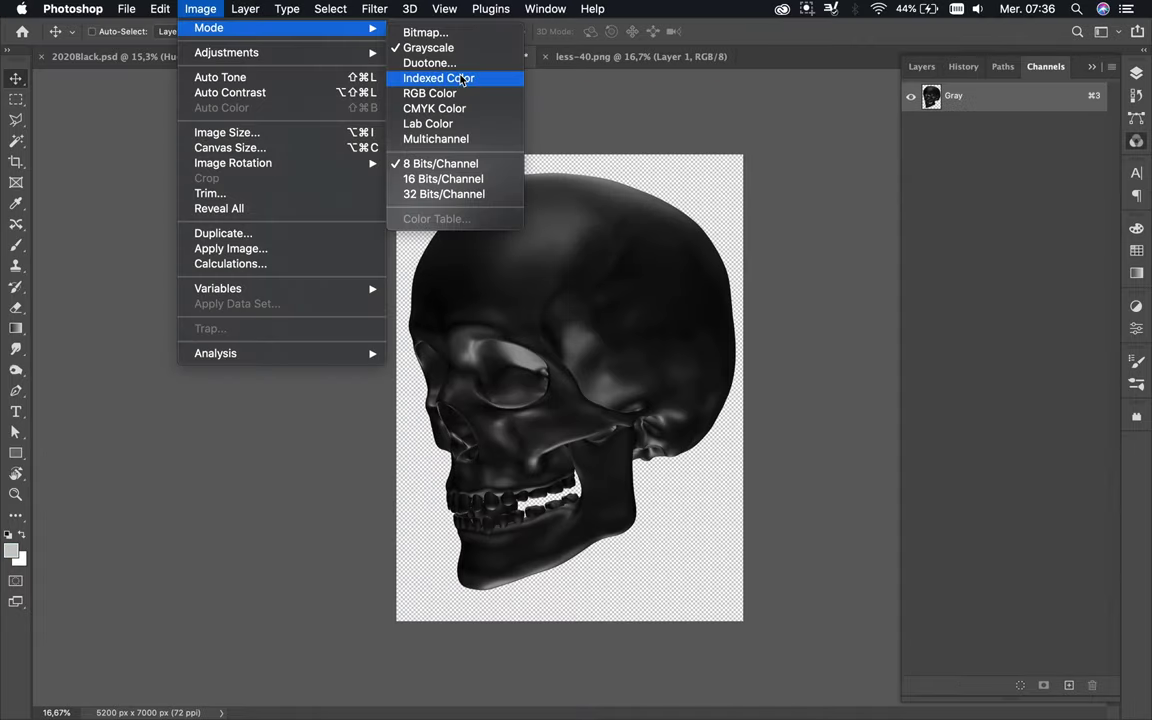
pyautogui.click(437, 98)
# Convert the less-40 skull to Grayscale, discarding colour, then back to RGB
pyautogui.click(641, 56)
pyautogui.click(200, 8)
pyautogui.click(440, 57)
pyautogui.click(714, 263)
pyautogui.click(200, 8)
pyautogui.click(437, 95)
# Select the skull area in the less-40 red and green channels for moving
pyautogui.press('m')
pyautogui.click(970, 125)
pyautogui.moveTo(408, 161); pyautogui.dragTo(750, 603)
pyautogui.keyDown('super'); pyautogui.click(931, 125); pyautogui.keyUp('super')
pyautogui.press('super+4')
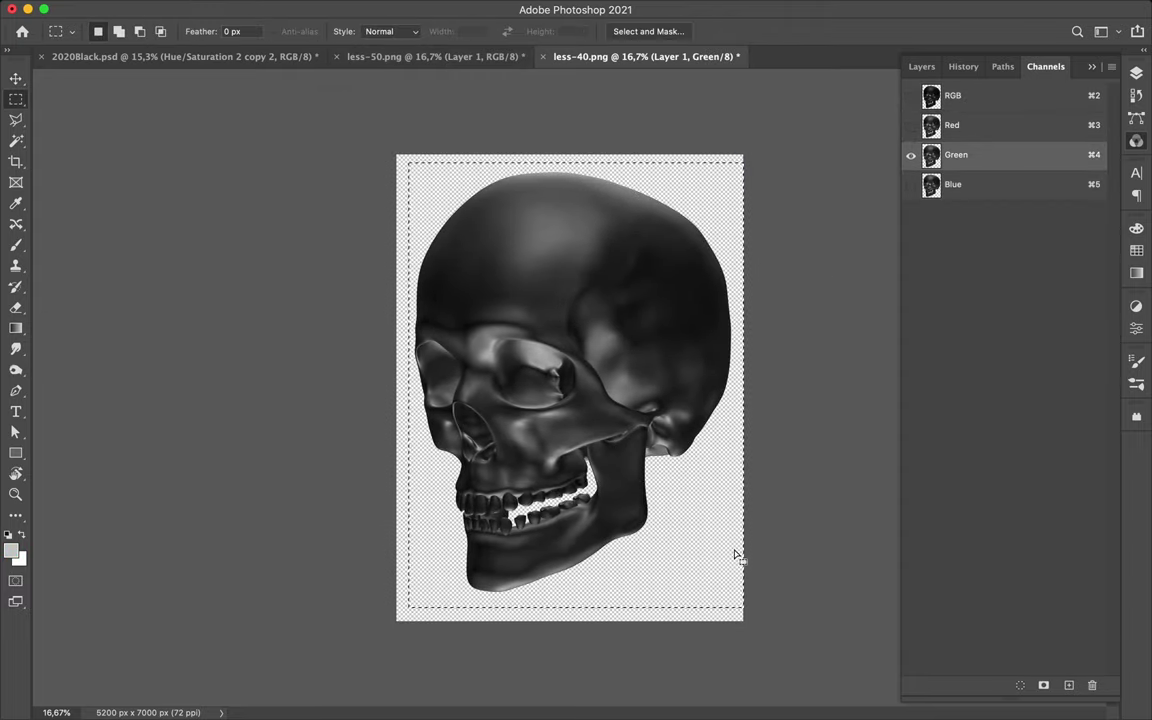
pyautogui.press('v')
# Offset the less-40 blue channel left and down, then view the combined channels
pyautogui.click(1029, 186)
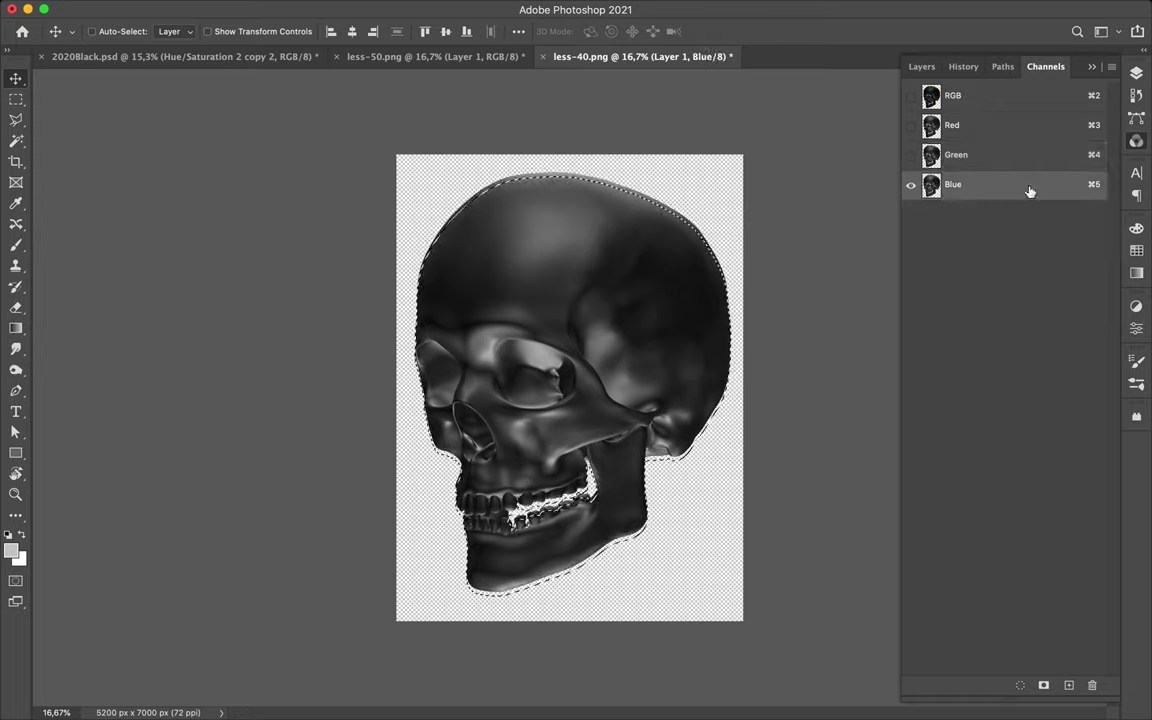
pyautogui.press('m')
pyautogui.moveTo(405, 160); pyautogui.dragTo(756, 600)
pyautogui.press('v')
pyautogui.hotkey('shift', 'Left')
pyautogui.hotkey('shift', 'Left')
pyautogui.hotkey('shift', 'Down')
pyautogui.hotkey('shift', 'Down')
pyautogui.press('`')
pyautogui.press('m')
pyautogui.click(718, 220)
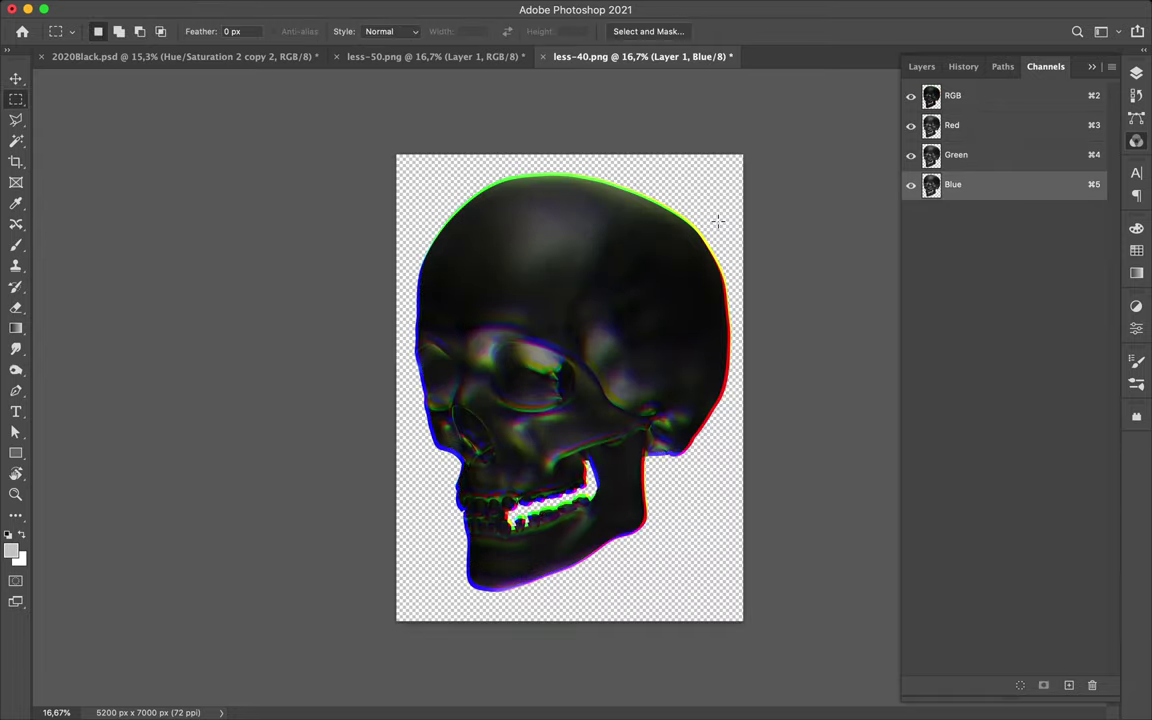
# On the less-50 skull, select and nudge the green channel sideways
pyautogui.hotkey('ctrl', 'shift', 'Tab')
pyautogui.press('v')
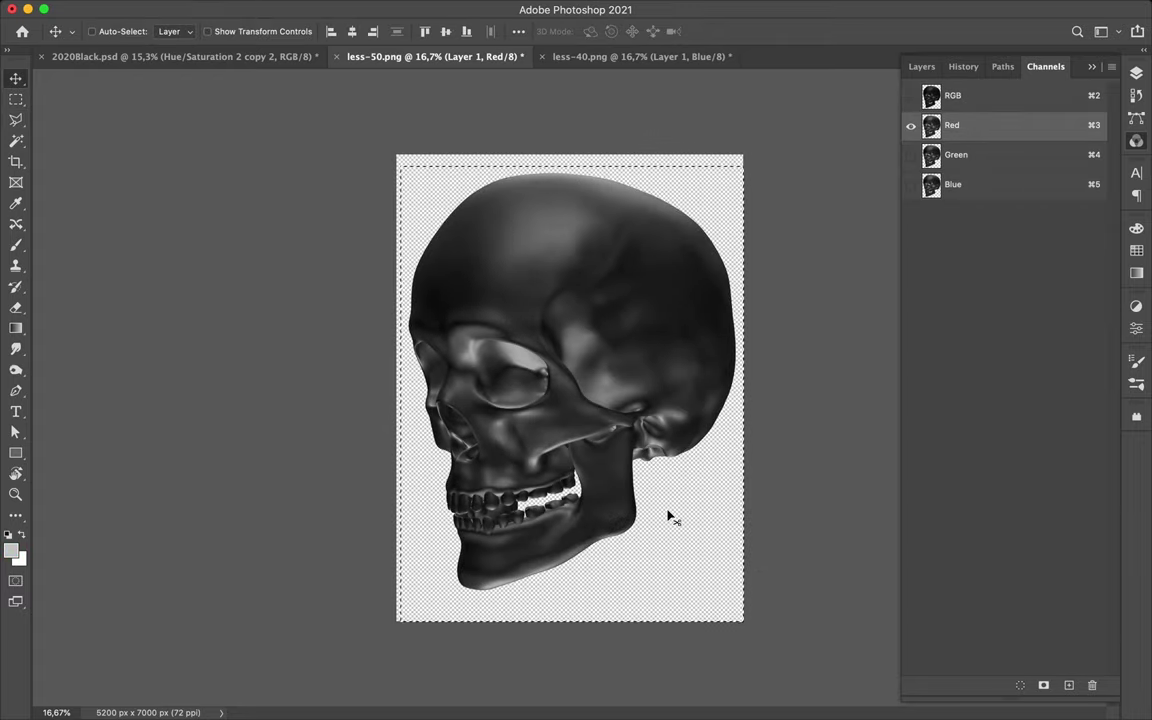
pyautogui.hotkey('ctrl', '4')
pyautogui.press('m')
pyautogui.moveTo(398, 156); pyautogui.dragTo(755, 620)
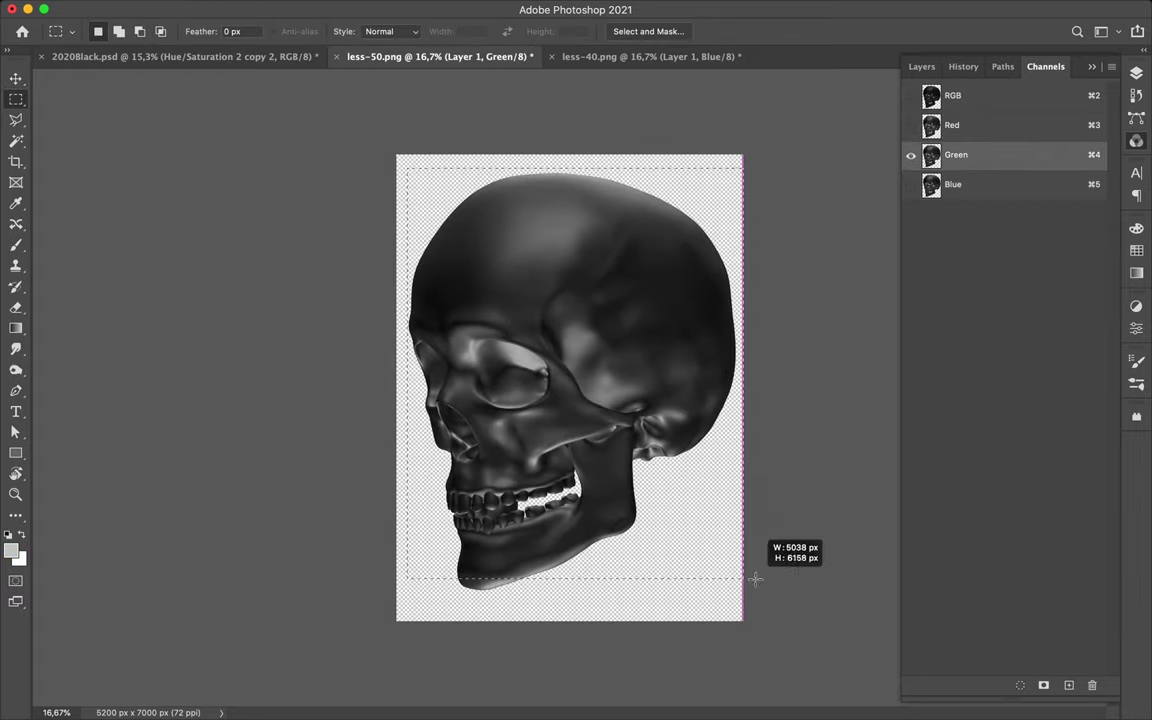
pyautogui.hotkey('ctrl', 'z')
pyautogui.press('v')
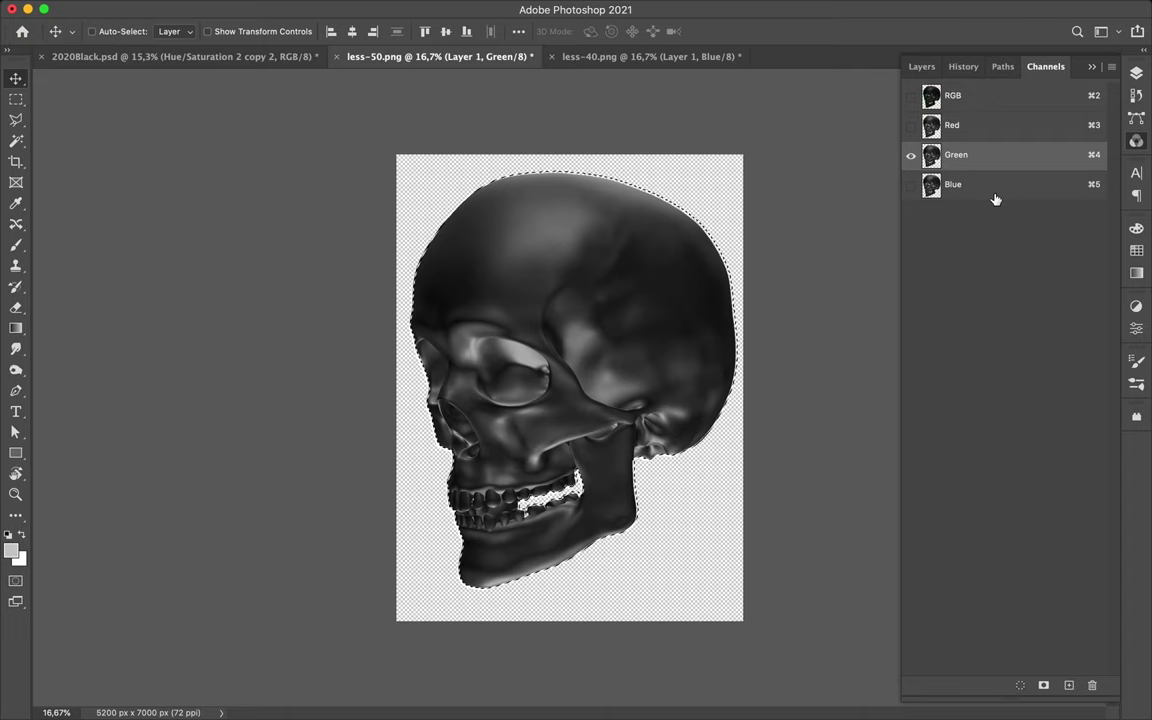
# Offset the less-50 blue channel, view all channels, deselect and copy the skull
pyautogui.click(995, 186)
pyautogui.press('m')
pyautogui.moveTo(400, 160); pyautogui.dragTo(742, 604)
pyautogui.press('v')
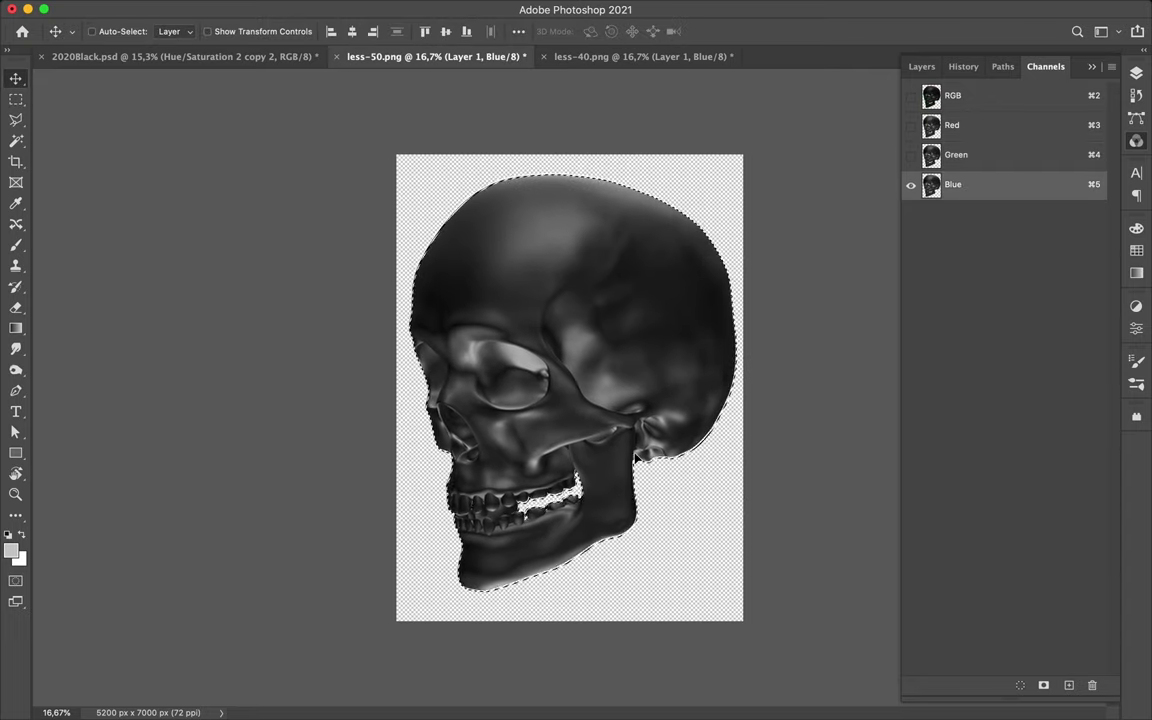
pyautogui.press('m')
pyautogui.click(910, 95)
pyautogui.hotkey('ctrl', 'd')
pyautogui.press('v')
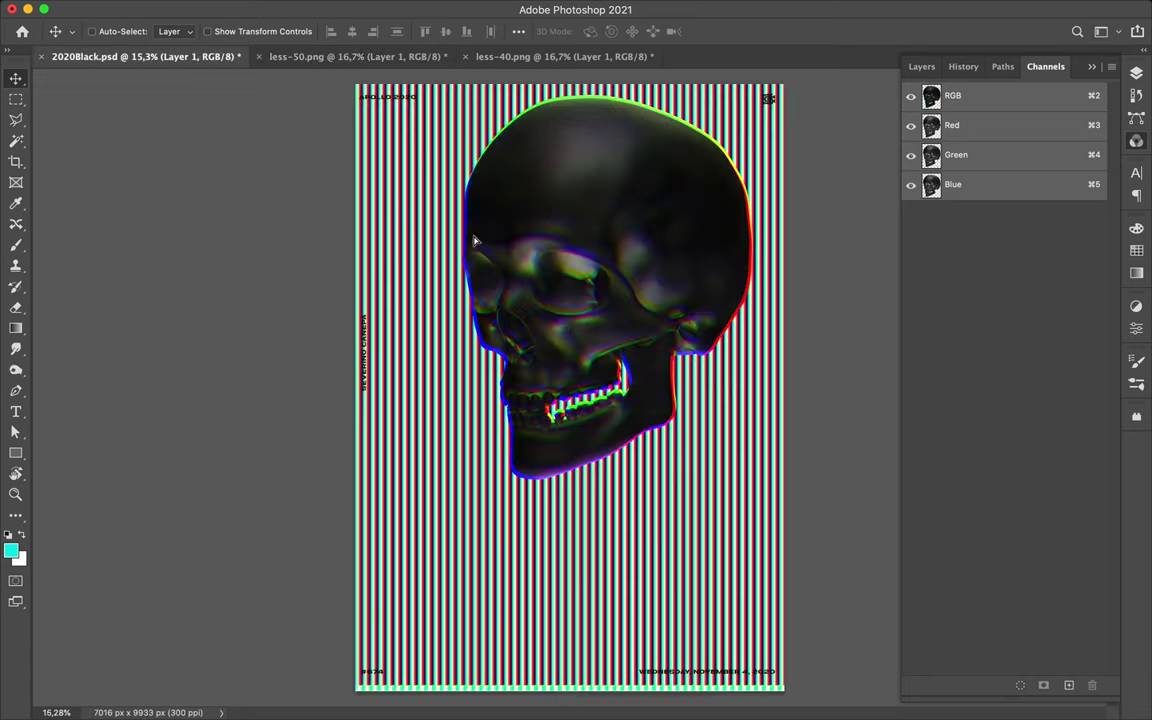
# Paste the fringed skull into 2020Black.psd and add a Hue/Saturation adjustment at Hue -180
pyautogui.hotkey('ctrl', 'v')
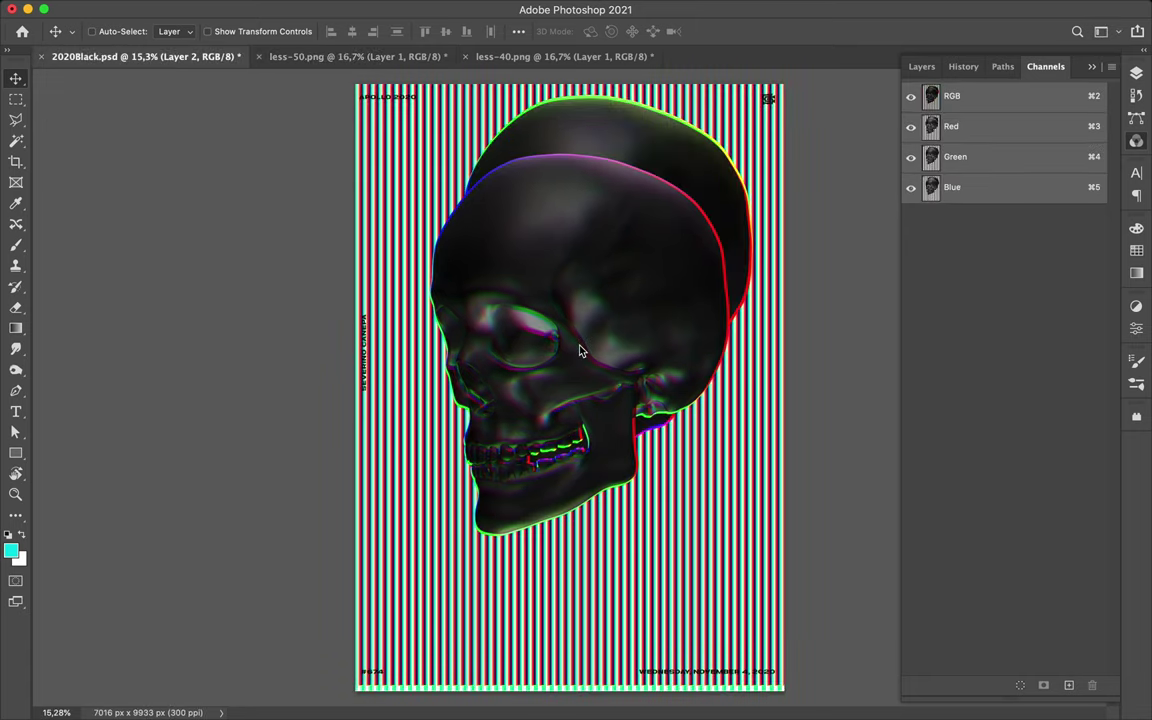
pyautogui.click(921, 66)
pyautogui.click(1028, 685)
pyautogui.click(1069, 539)
pyautogui.moveTo(989, 410); pyautogui.dragTo(882, 413)
# Duplicate the hue adjustment above Layer 1 and merge each adjustment into its skull
pyautogui.click(1136, 75)
pyautogui.moveTo(1005, 355); pyautogui.dragTo(1002, 456)
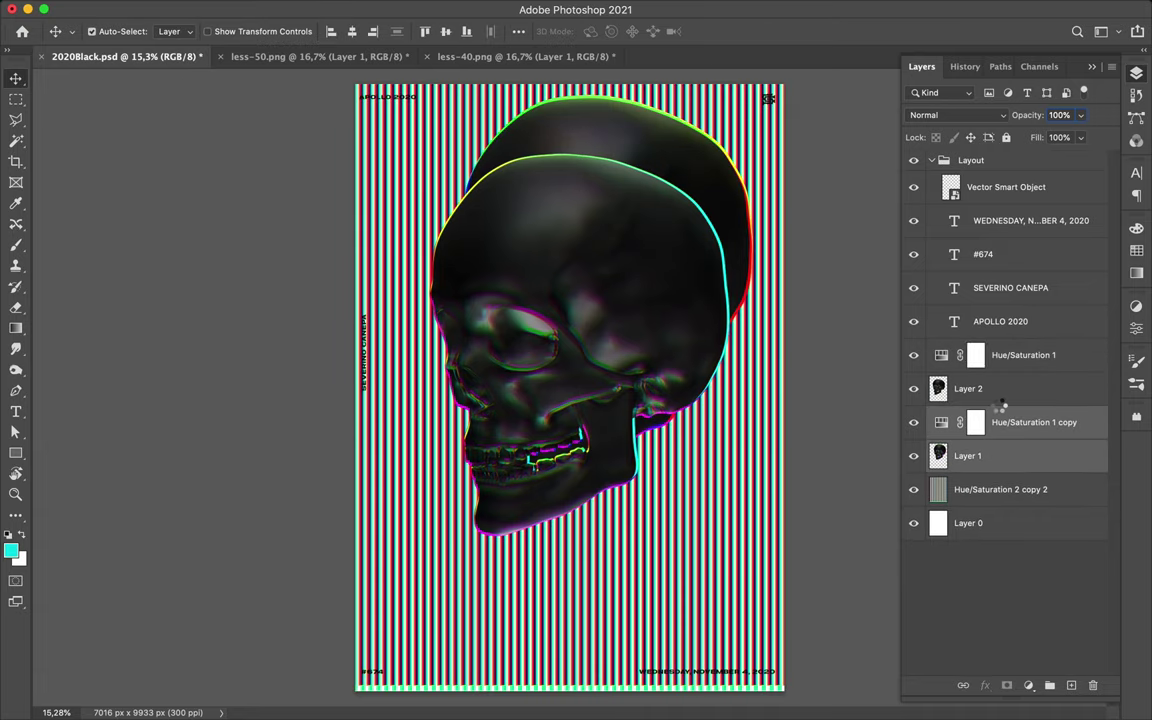
pyautogui.moveTo(1000, 405); pyautogui.dragTo(1016, 424)
pyautogui.hotkey('ctrl', 'e')
pyautogui.keyDown('shift'); pyautogui.click(964, 386); pyautogui.keyUp('shift')
pyautogui.hotkey('ctrl', 'e')
# Shift the stripe adjustment's hue to about -91 to recolour the stripes
pyautogui.scroll(3, 733, 500)
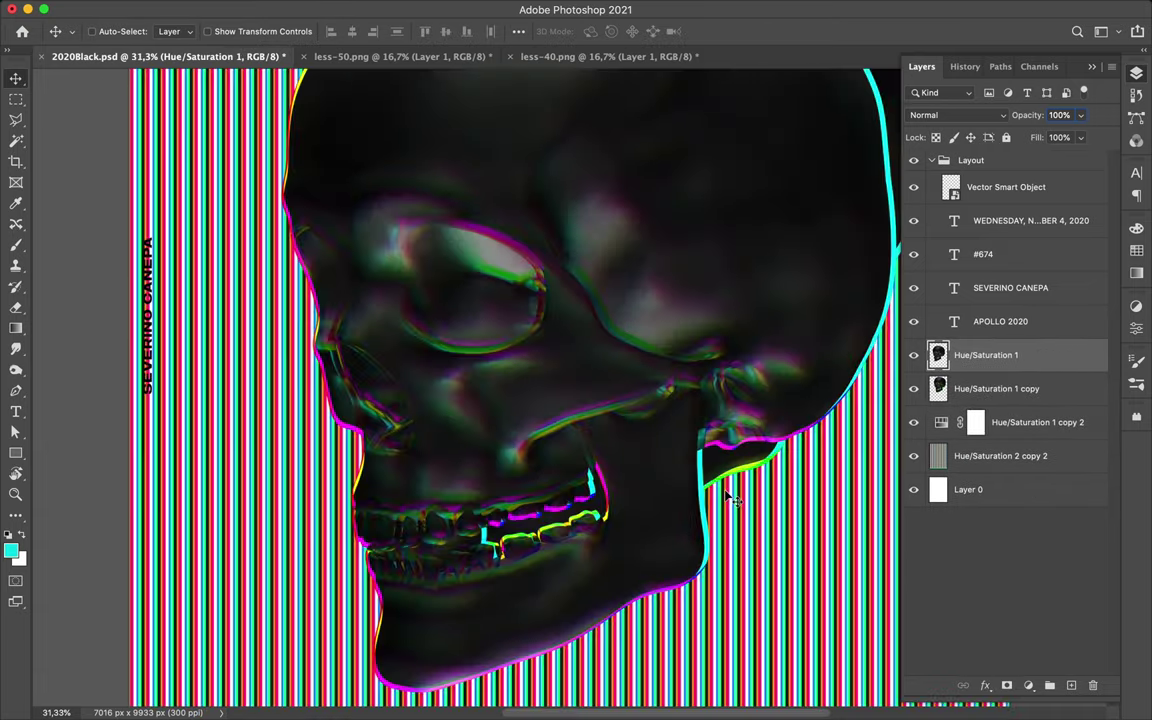
pyautogui.scroll(5, 733, 500)
pyautogui.scroll(2, 527, 432)
pyautogui.doubleClick(953, 424)
pyautogui.moveTo(989, 412)
pyautogui.mouseDown()
pyautogui.moveTo(905, 411)
pyautogui.moveTo(1100, 402)
pyautogui.moveTo(925, 424)
pyautogui.mouseUp()
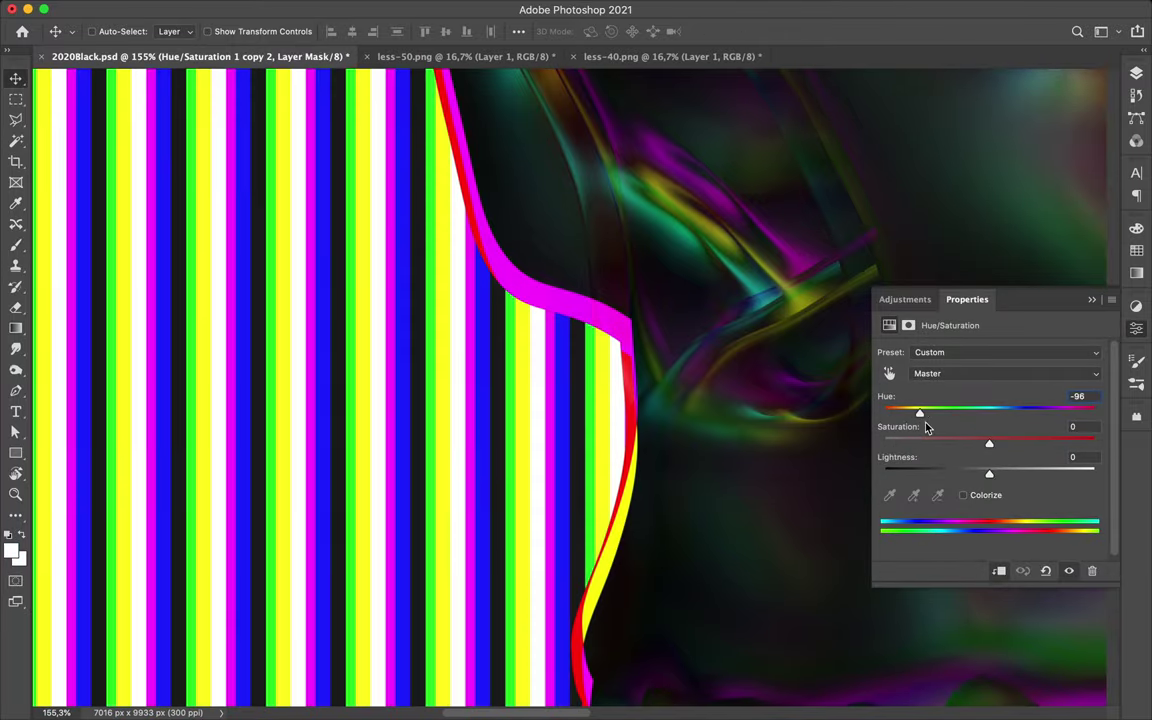
# Merge the hue adjustment down into the stripes layer
pyautogui.scroll(-4, 583, 383)
pyautogui.scroll(-4, 583, 383)
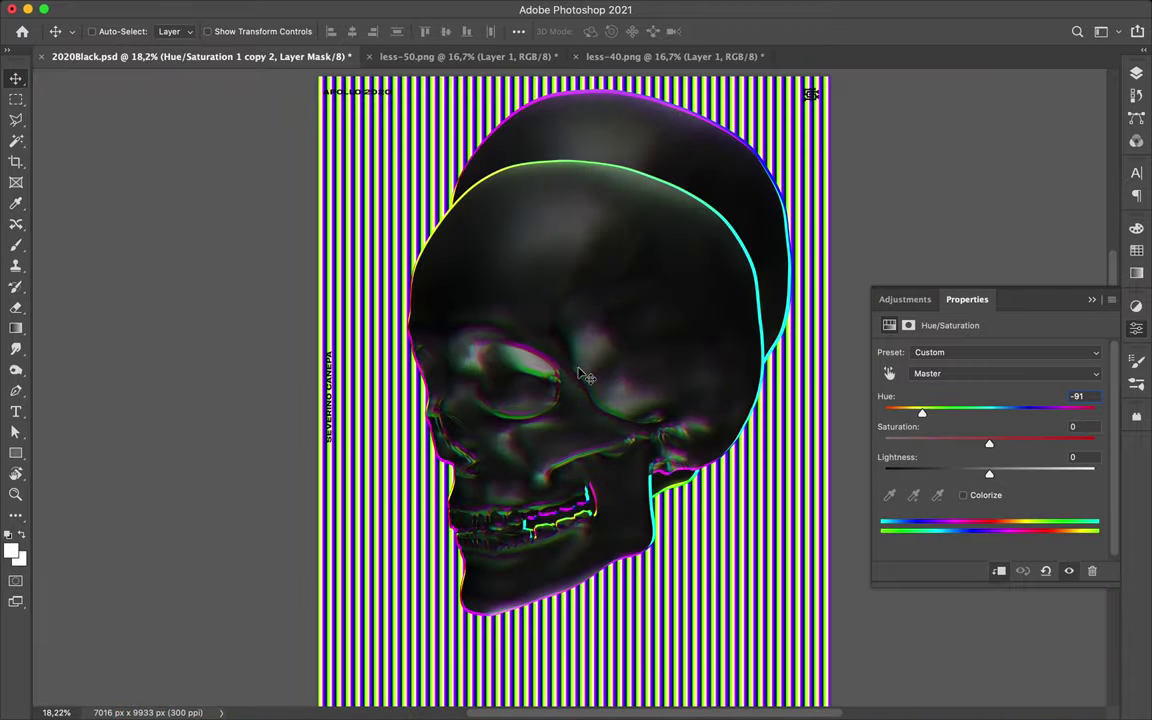
pyautogui.scroll(4, 586, 375)
pyautogui.press('i')
pyautogui.press('F7')
# Sample the cyan, yellow and magenta fringe colours with the Eyedropper
pyautogui.keyDown('shift'); pyautogui.click(990, 455); pyautogui.keyUp('shift')
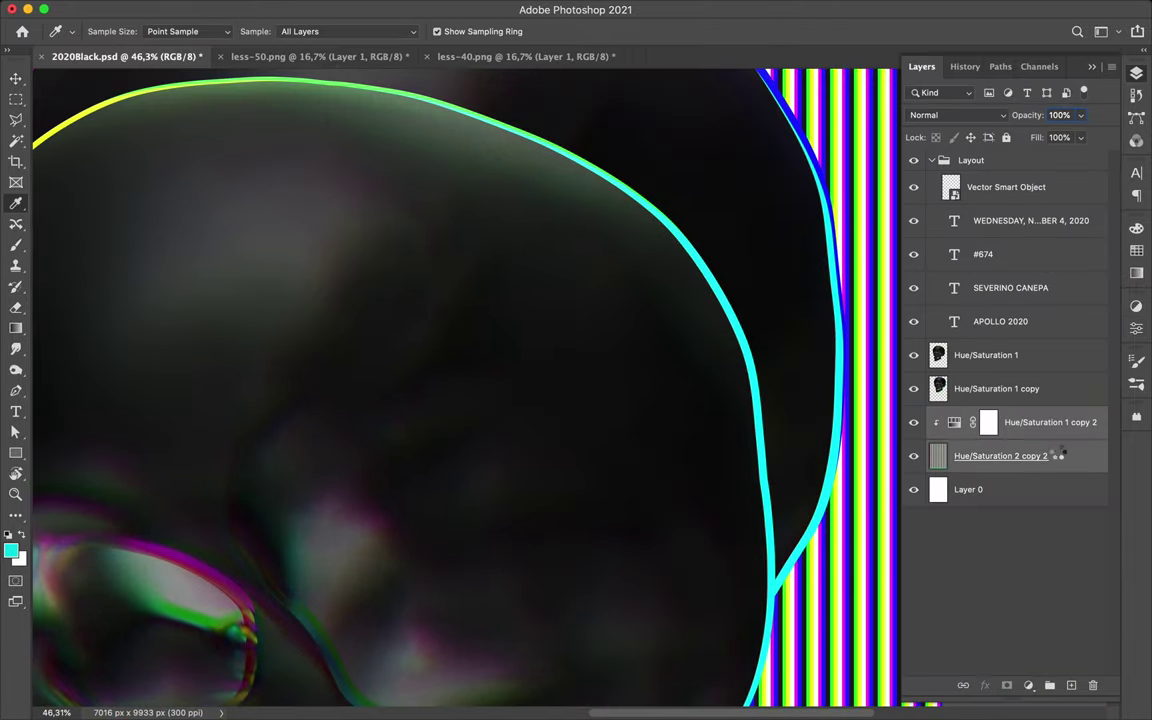
pyautogui.hotkey('ctrl', 'e')
pyautogui.click(746, 329)
pyautogui.hscroll(-5, 500, 300)
pyautogui.click(188, 228)
pyautogui.scroll(-5, 188, 228)
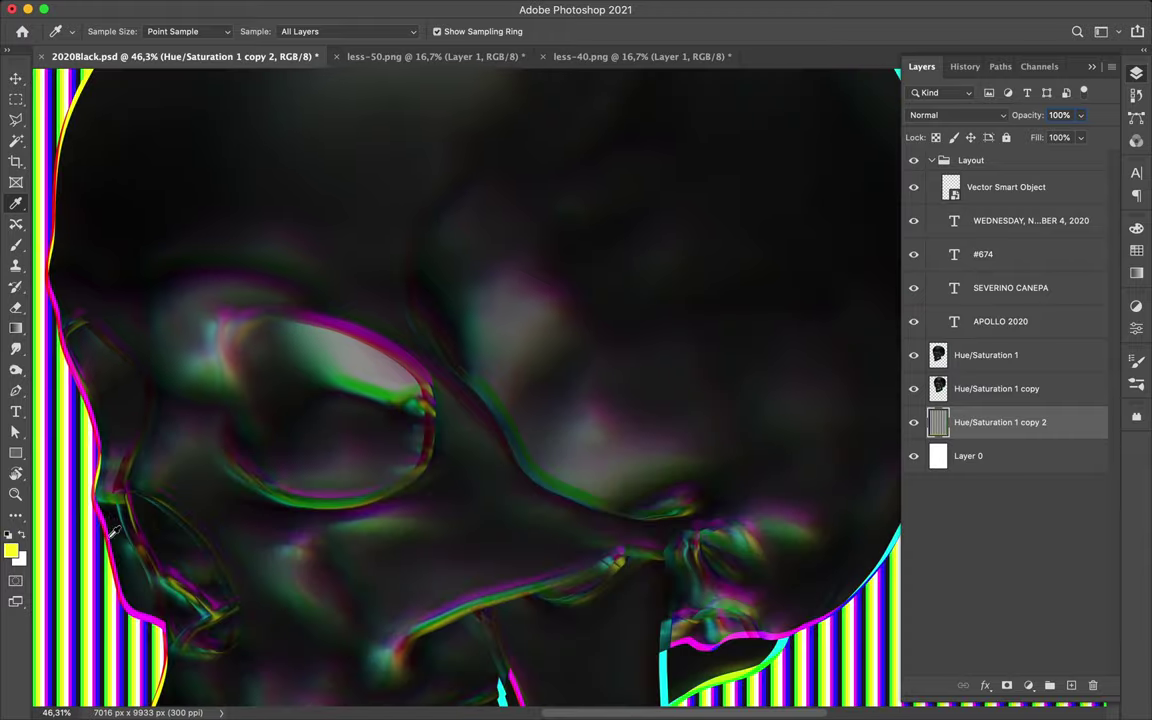
pyautogui.click(98, 469)
pyautogui.scroll(-5, 350, 430)
pyautogui.scroll(-4, 490, 412)
# Move the front skull lower and group it with its copied slice into Group 1
pyautogui.press('v')
pyautogui.moveTo(490, 412); pyautogui.dragTo(492, 487)
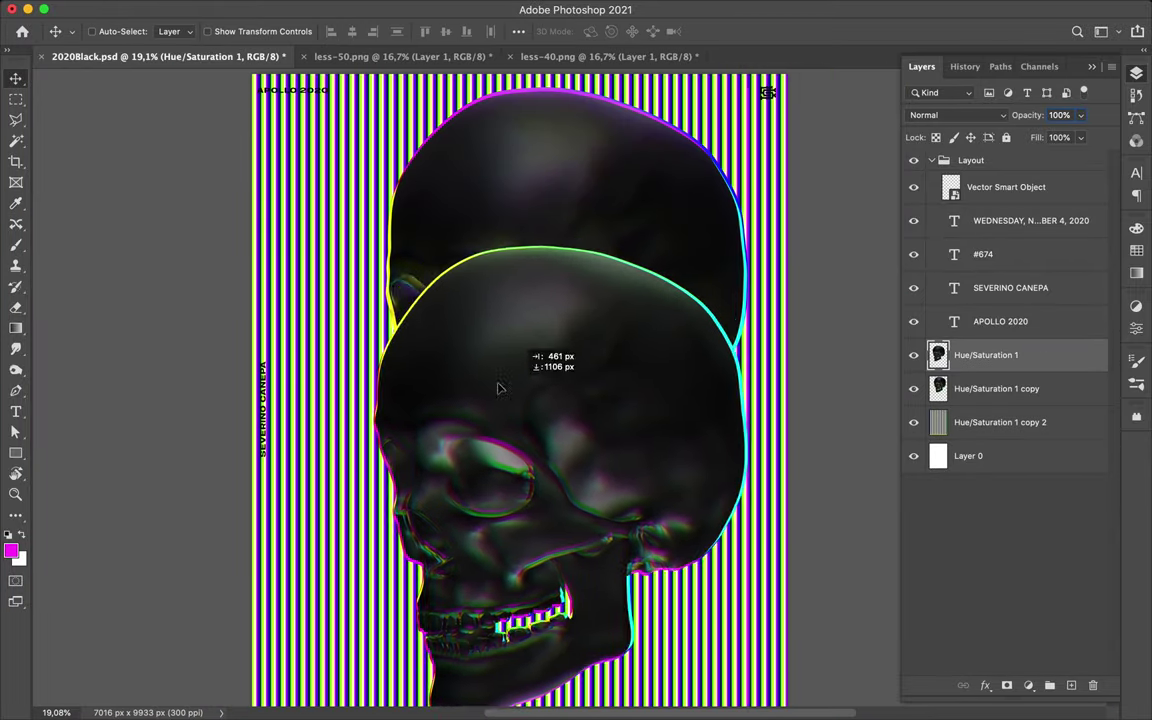
pyautogui.press('m')
pyautogui.hotkey('ctrl', 'j')
pyautogui.click(1071, 685)
pyautogui.keyDown('shift'); pyautogui.click(990, 355); pyautogui.keyUp('shift')
pyautogui.hotkey('ctrl', 'g')
# Copy a thin strip of Layer 2 across the skull onto its own layer
pyautogui.moveTo(735, 384); pyautogui.dragTo(572, 389)
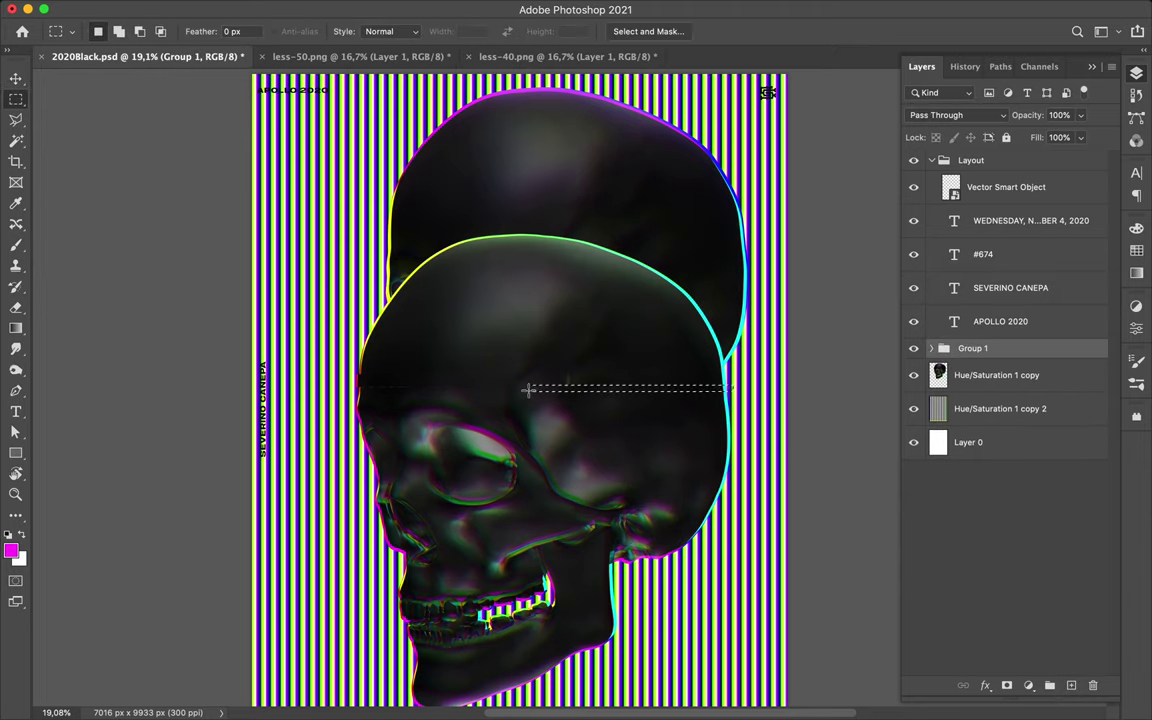
pyautogui.click(932, 348)
pyautogui.click(990, 408)
pyautogui.moveTo(395, 408)
pyautogui.mouseDown()
pyautogui.moveTo(365, 412)
pyautogui.moveTo(738, 418)
pyautogui.mouseUp()
pyautogui.hotkey('ctrl', 'j')
pyautogui.press('v')
# Cut two strips from the Hue/Saturation 1 skull onto new layers and shift one sideways
pyautogui.click(1007, 476)
pyautogui.press('m')
pyautogui.moveTo(360, 366); pyautogui.dragTo(740, 381)
pyautogui.hotkey('ctrl', 'j')
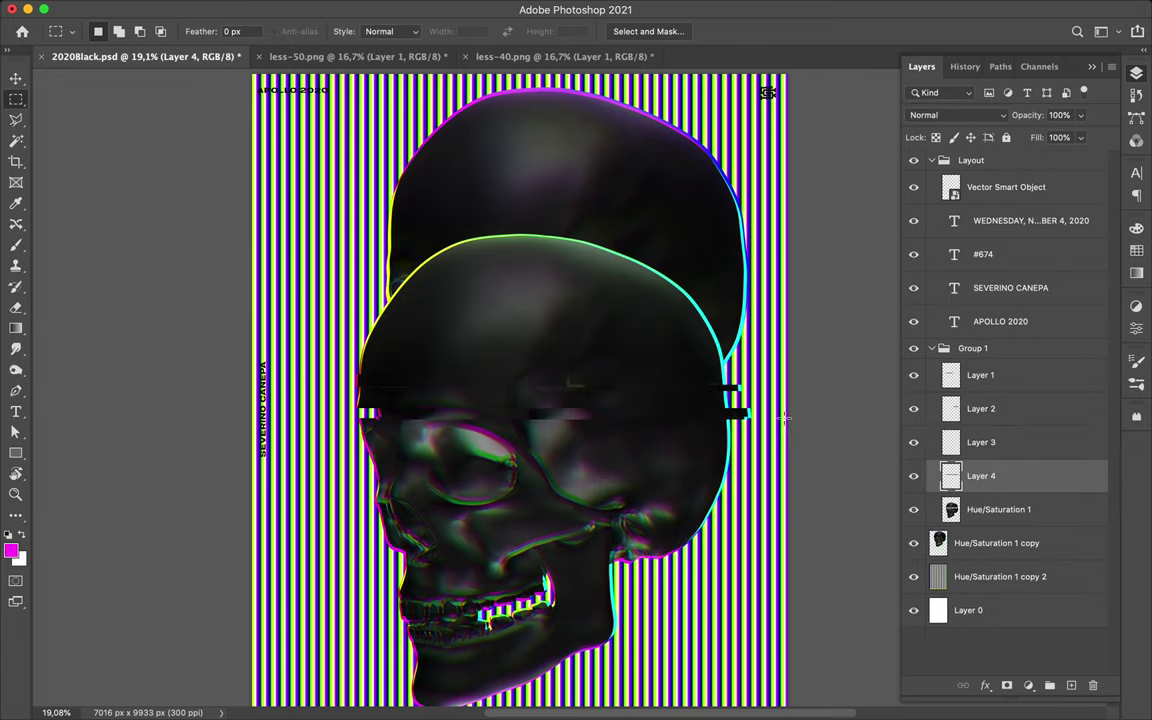
pyautogui.moveTo(330, 452)
pyautogui.mouseDown()
pyautogui.moveTo(818, 462)
pyautogui.moveTo(618, 465)
pyautogui.mouseUp()
pyautogui.hotkey('ctrl', 'j')
pyautogui.press('v')
pyautogui.press('m')
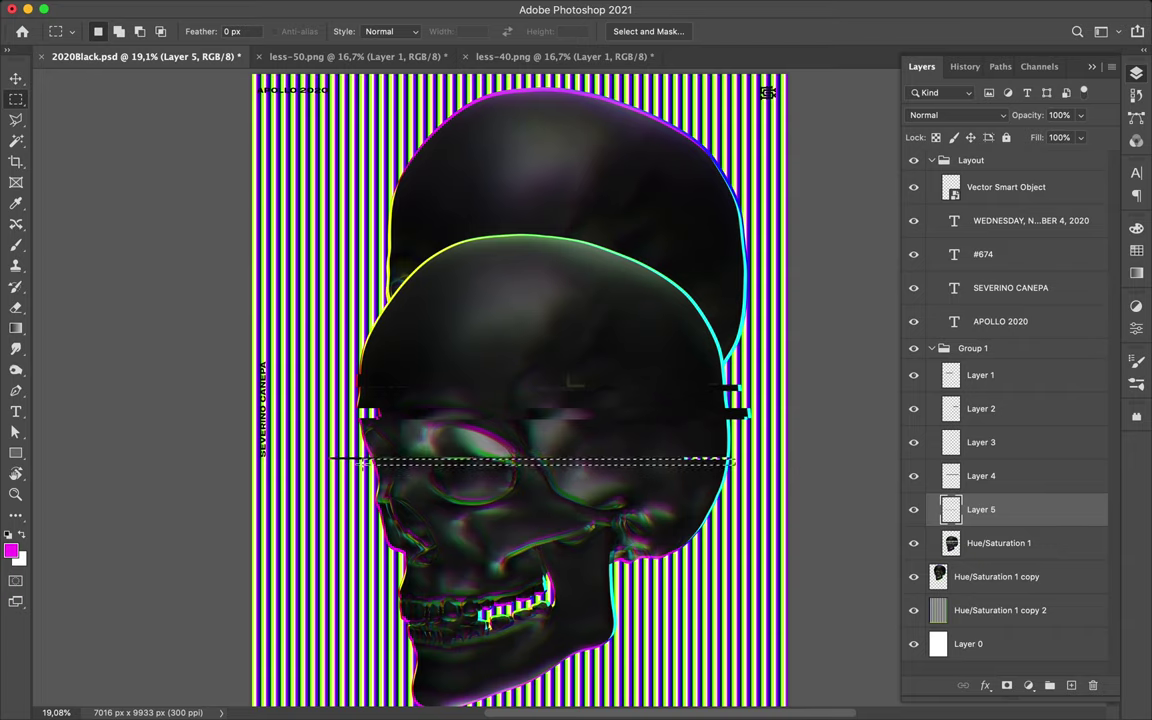
# Copy further strips from the Hue/Saturation 1 skull layer and nudge them slightly left
pyautogui.click(990, 543)
pyautogui.hotkey('ctrl', 'j')
pyautogui.press('v')
pyautogui.moveTo(700, 462); pyautogui.dragTo(670, 462)
pyautogui.press('m')
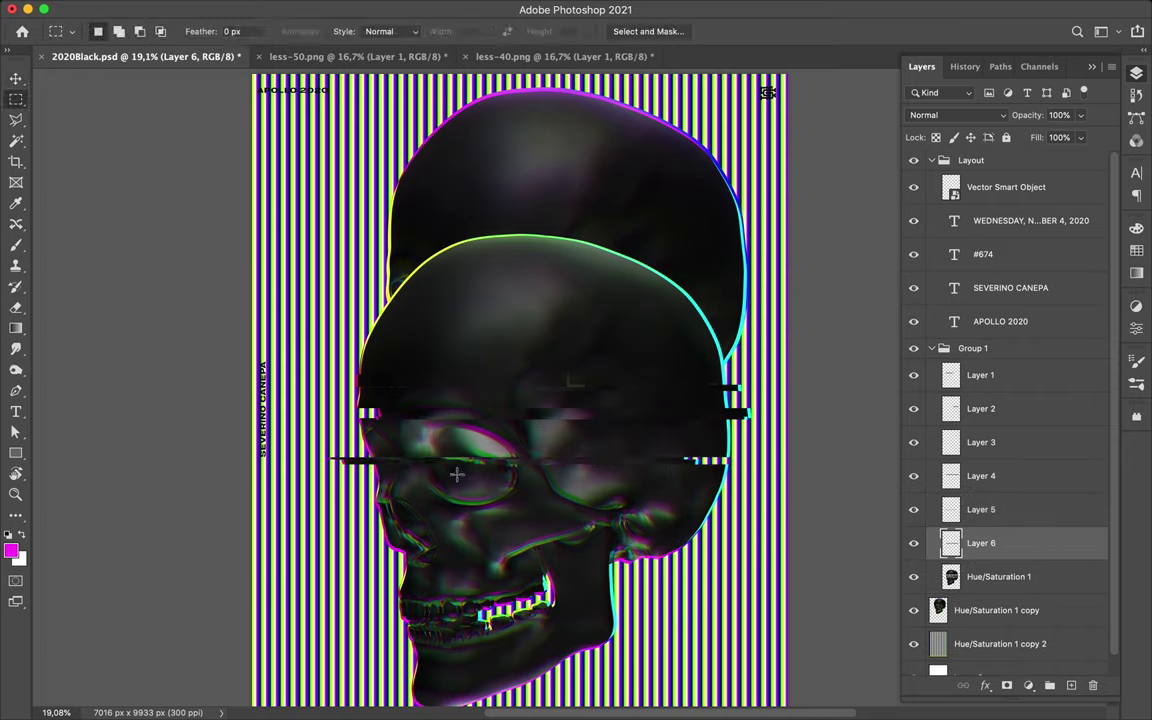
pyautogui.click(1040, 578)
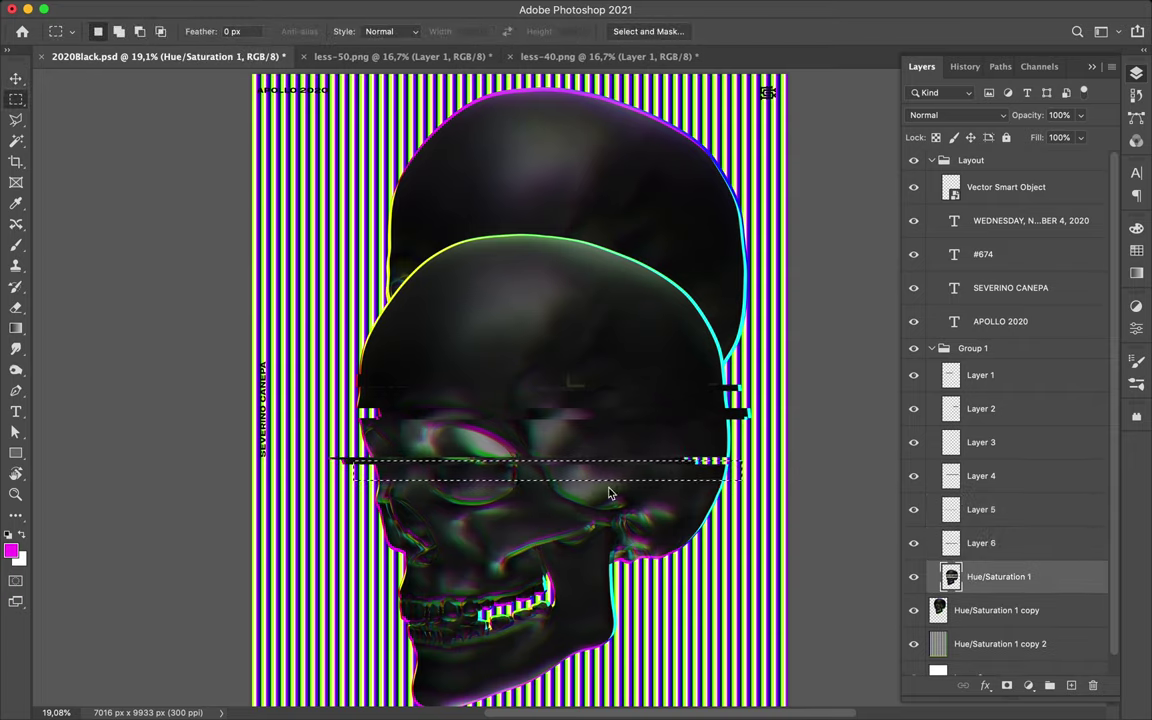
pyautogui.hotkey('ctrl', 'j')
pyautogui.press('v')
pyautogui.press('m')
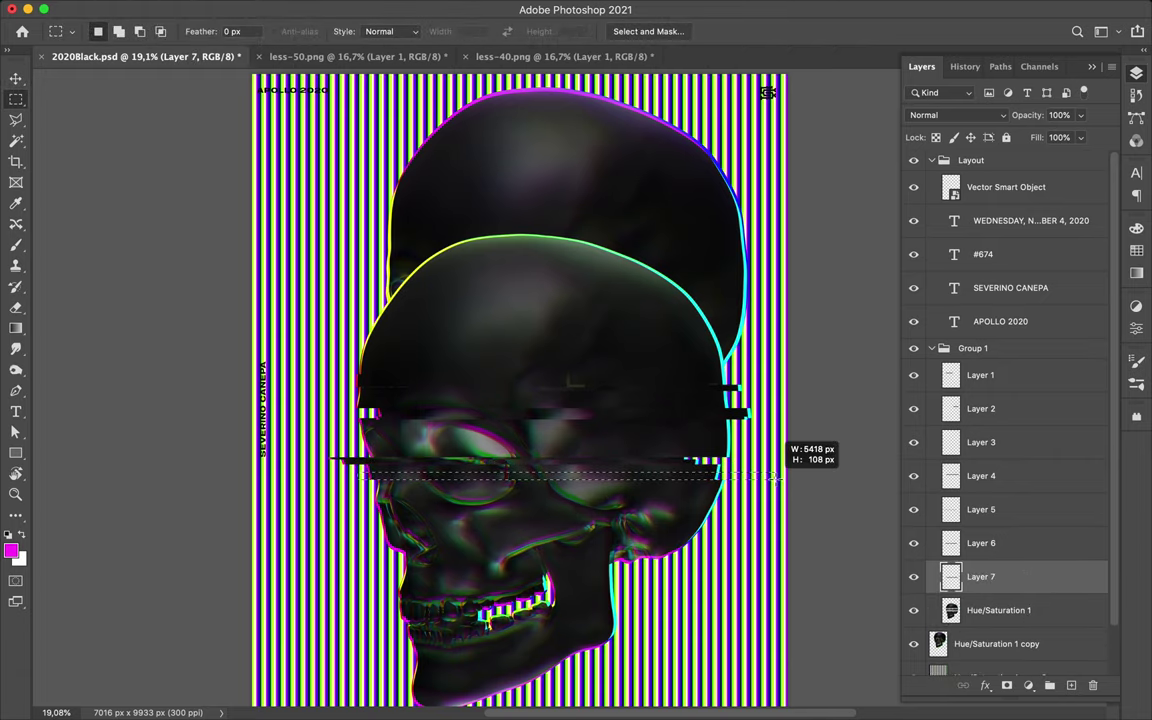
# Copy another skull strip onto a new layer and push it slightly right
pyautogui.click(1000, 610)
pyautogui.hotkey('ctrl', 'j')
pyautogui.press('v')
pyautogui.moveTo(740, 478); pyautogui.dragTo(771, 478)
pyautogui.press('m')
# Duplicate a wide strip across the middle of the skull and offset it sideways
pyautogui.hotkey('alt', '[')
pyautogui.moveTo(375, 482)
pyautogui.mouseDown()
pyautogui.moveTo(771, 497)
pyautogui.moveTo(742, 482)
pyautogui.mouseUp()
pyautogui.hotkey('ctrl', 'j')
pyautogui.press('v')
pyautogui.press('m')
pyautogui.moveTo(404, 486); pyautogui.dragTo(722, 520)
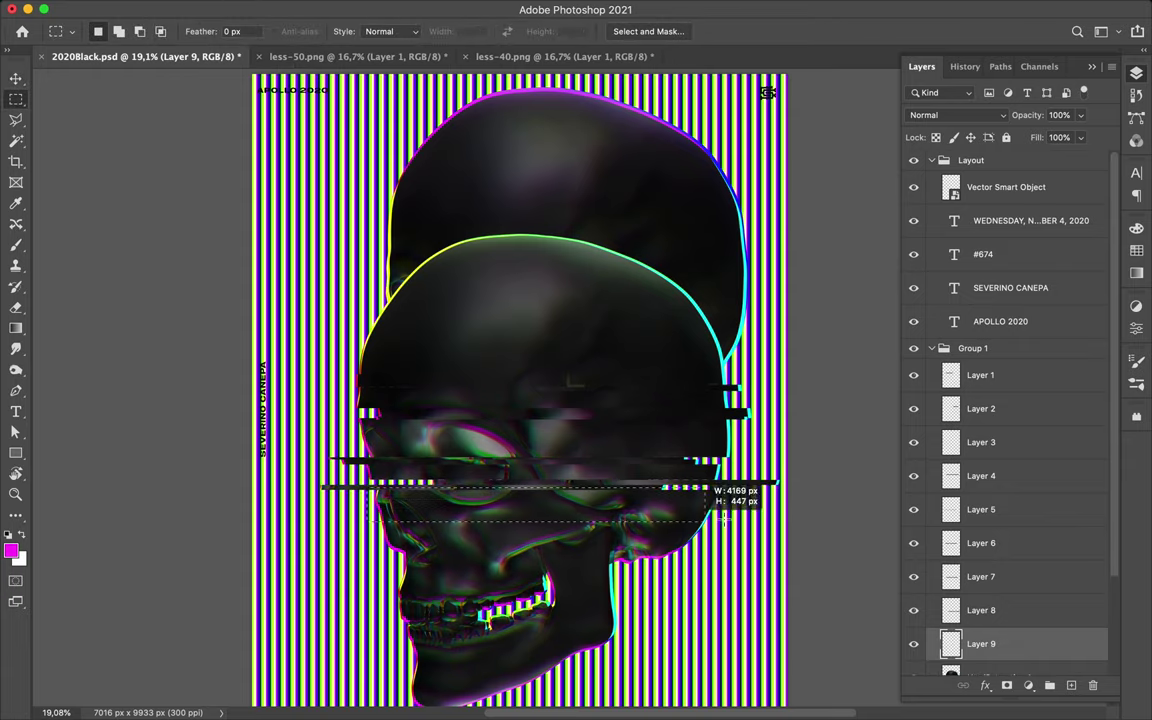
# Copy the next strip lower down the skull and shift it to the right
pyautogui.scroll(-3, 1000, 500)
pyautogui.click(1000, 557)
pyautogui.hotkey('ctrl', 'j')
pyautogui.press('v')
pyautogui.moveTo(659, 499); pyautogui.dragTo(705, 495)
pyautogui.press('m')
# Copy another strip from the skull layer and nudge it up and left
pyautogui.click(1000, 591)
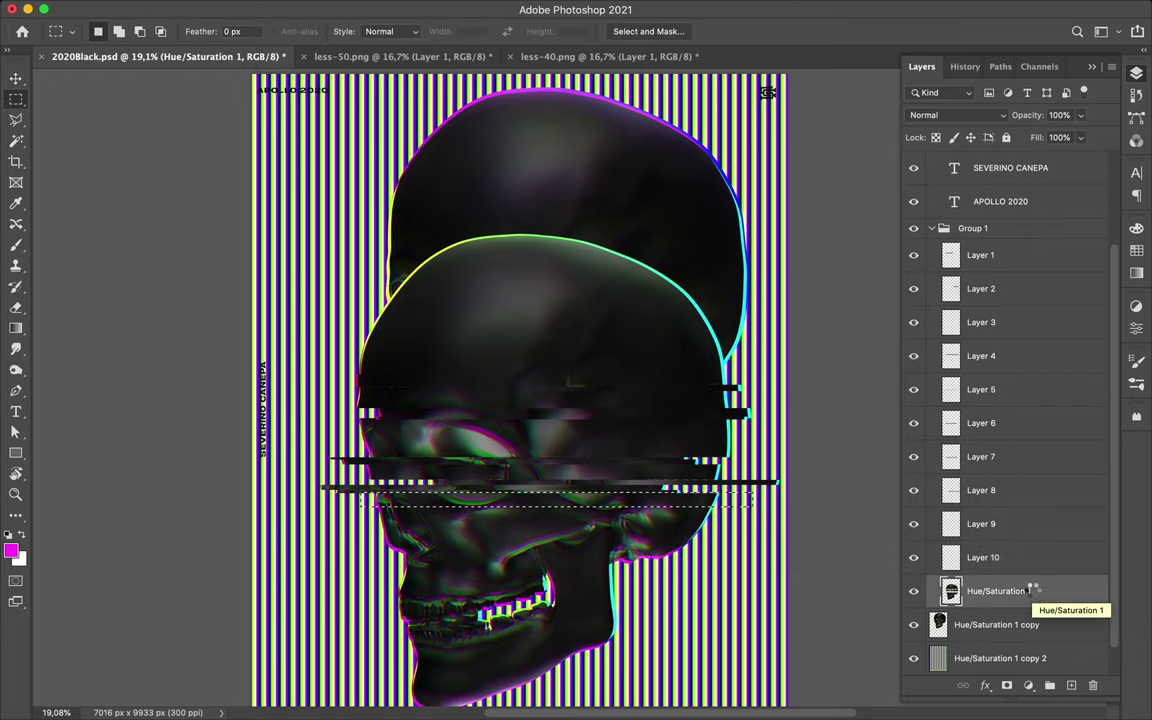
pyautogui.hotkey('ctrl', 'j')
pyautogui.press('v')
pyautogui.moveTo(560, 495); pyautogui.dragTo(540, 480)
pyautogui.press('m')
# Select a thin strip across the lower skull and copy it onto a new layer
pyautogui.click(1000, 637)
pyautogui.moveTo(725, 498)
pyautogui.mouseDown()
pyautogui.moveTo(356, 509)
pyautogui.moveTo(468, 523)
pyautogui.mouseUp()
pyautogui.hotkey('ctrl', 'j')
pyautogui.press('v')
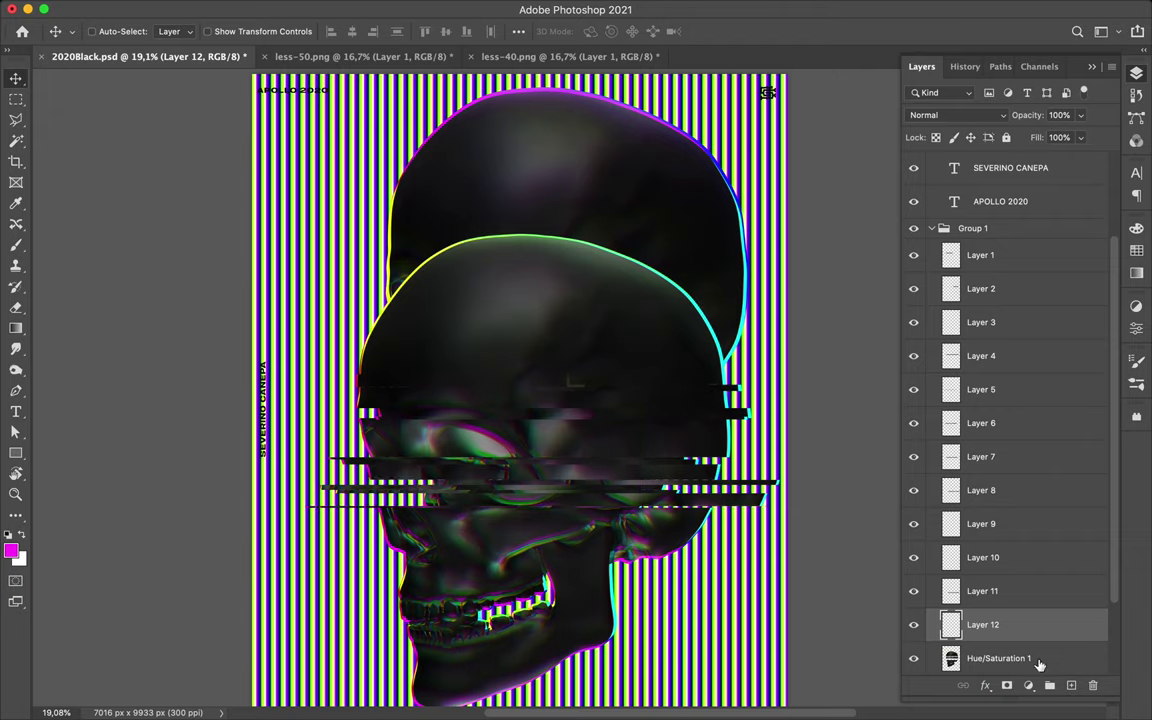
# Copy one more skull strip and shift it 141 px sideways
pyautogui.click(1040, 662)
pyautogui.press('m')
pyautogui.hotkey('ctrl', 'j')
pyautogui.press('v')
pyautogui.moveTo(467, 527); pyautogui.dragTo(453, 527)
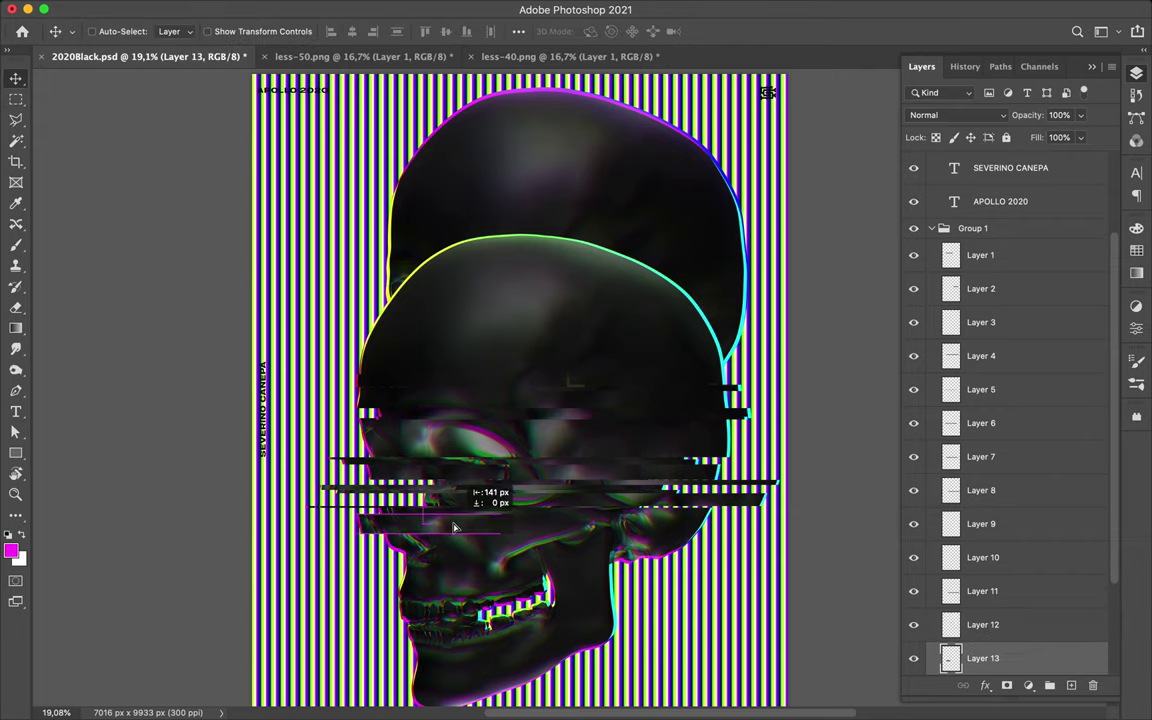
pyautogui.press('m')
# Mark a strip across the lower skull and copy it onto its own layer
pyautogui.scroll(-3, 1010, 560)
pyautogui.click(1040, 560)
pyautogui.moveTo(707, 545)
pyautogui.mouseDown()
pyautogui.moveTo(566, 561)
pyautogui.moveTo(613, 592)
pyautogui.mouseUp()
pyautogui.hotkey('ctrl', 'j')
pyautogui.press('v')
pyautogui.press('m')
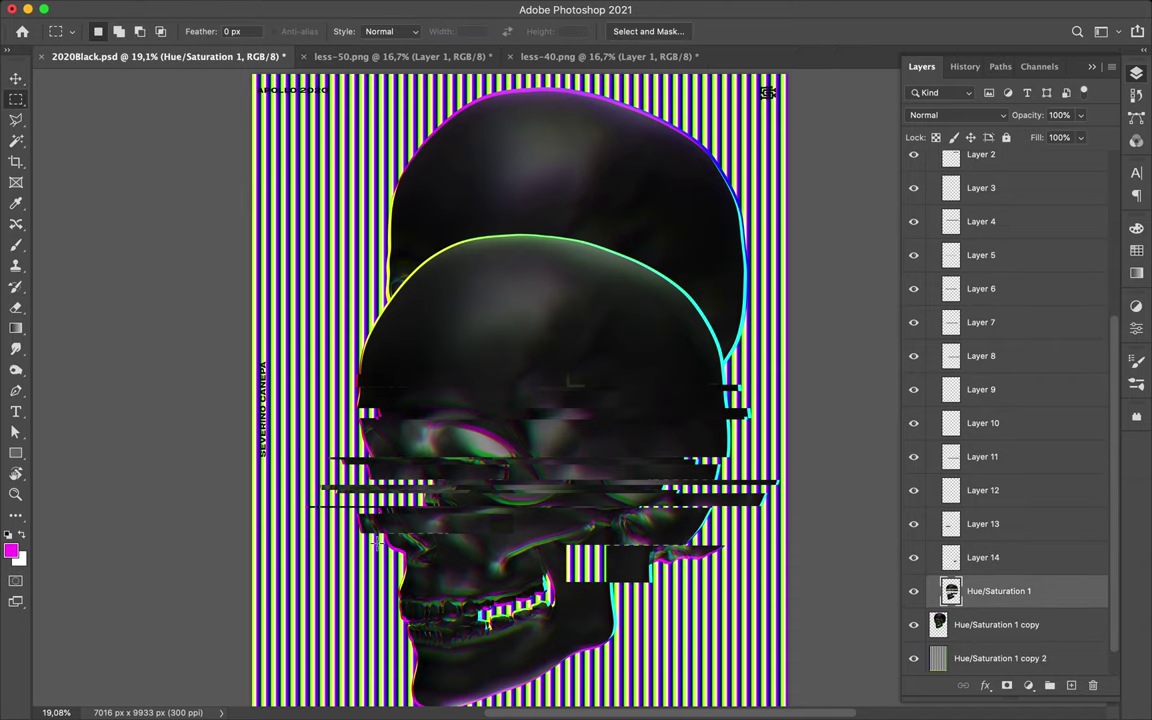
# Copy additional strips from the skull layer onto new layers
pyautogui.hotkey('ctrl', 'j')
pyautogui.press('v')
pyautogui.press('m')
pyautogui.click(1000, 624)
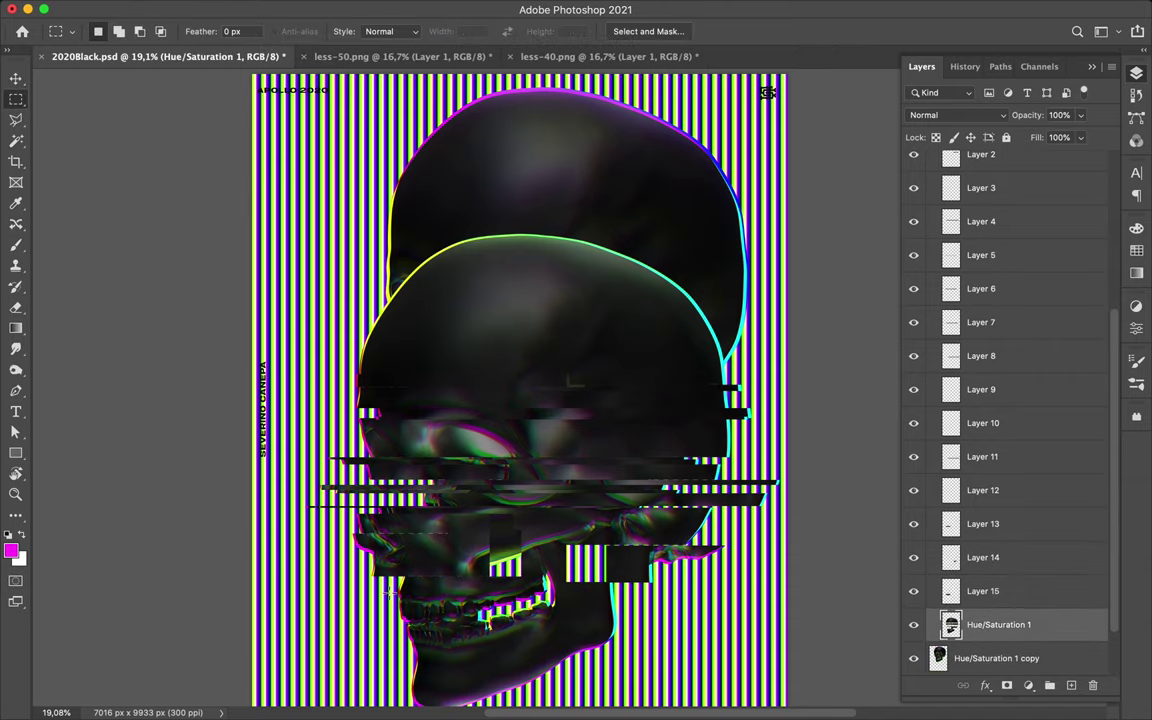
pyautogui.hotkey('ctrl', 'j')
# Slice a thin strip from the lower skull, offset it, and dismiss the copy error
pyautogui.click(1000, 658)
pyautogui.hotkey('ctrl', 'j')
pyautogui.press('v')
pyautogui.moveTo(580, 617); pyautogui.dragTo(610, 592)
pyautogui.press('m')
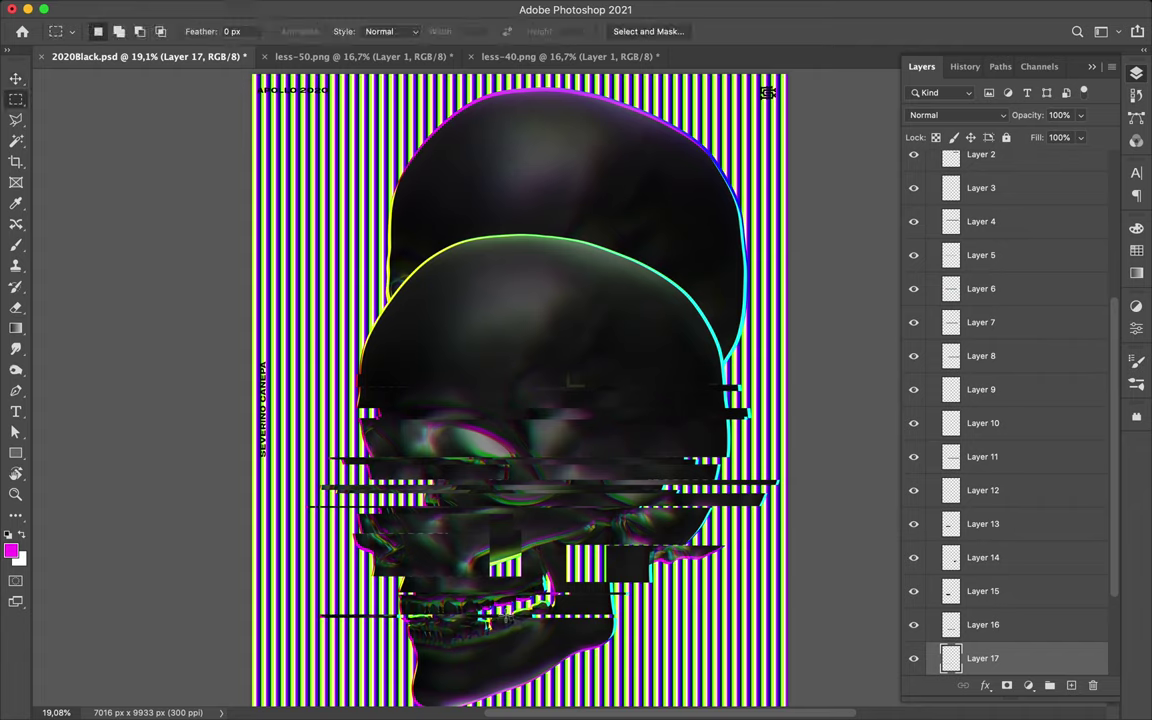
pyautogui.hotkey('ctrl', 'j')
# Copy and place the last strips, then group all skull slices into a folder named Skull
pyautogui.hotkey('ctrl', 'j')
pyautogui.press('Return')
pyautogui.click(1000, 658)
pyautogui.hotkey('ctrl', 'j')
pyautogui.press('v')
pyautogui.moveTo(457, 669); pyautogui.dragTo(745, 404)
pyautogui.press('m')
pyautogui.moveTo(348, 301)
pyautogui.mouseDown()
pyautogui.moveTo(519, 333)
pyautogui.moveTo(473, 329)
pyautogui.mouseUp()
pyautogui.hotkey('ctrl', 'j')
pyautogui.press('v')
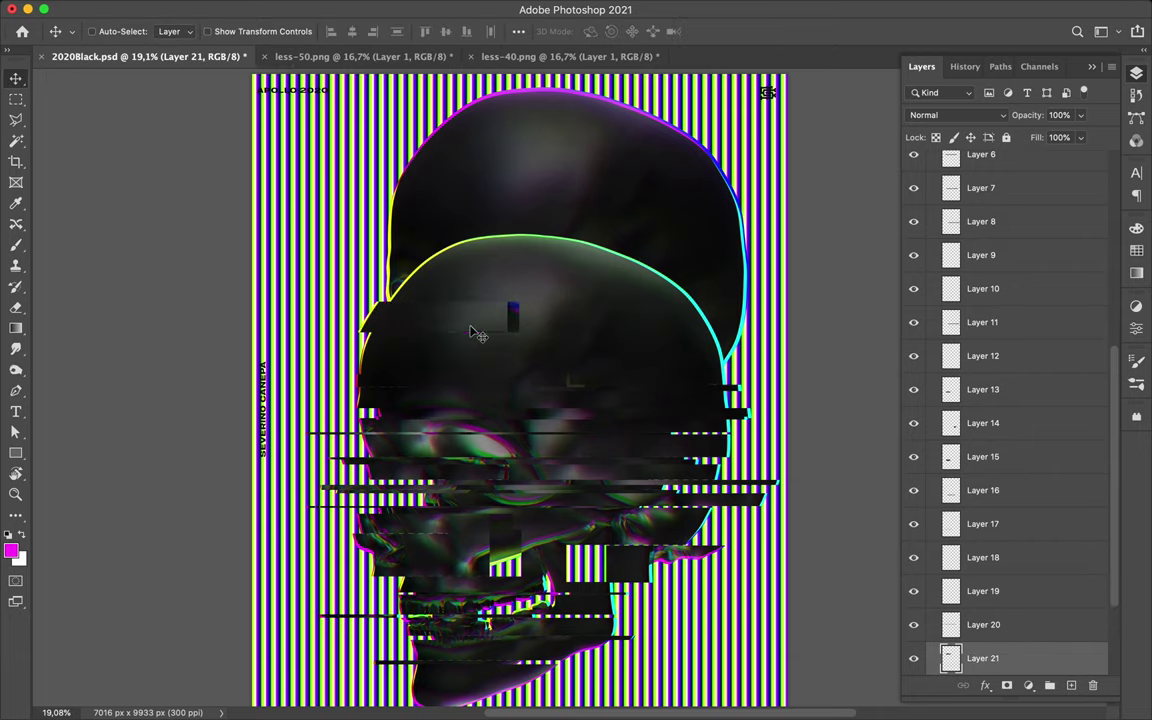
pyautogui.hotkey('ctrl', 'g')
# Rename the first strip group to Skull
pyautogui.doubleClick(967, 401)
pyautogui.write('Skull')
pyautogui.press('Return')
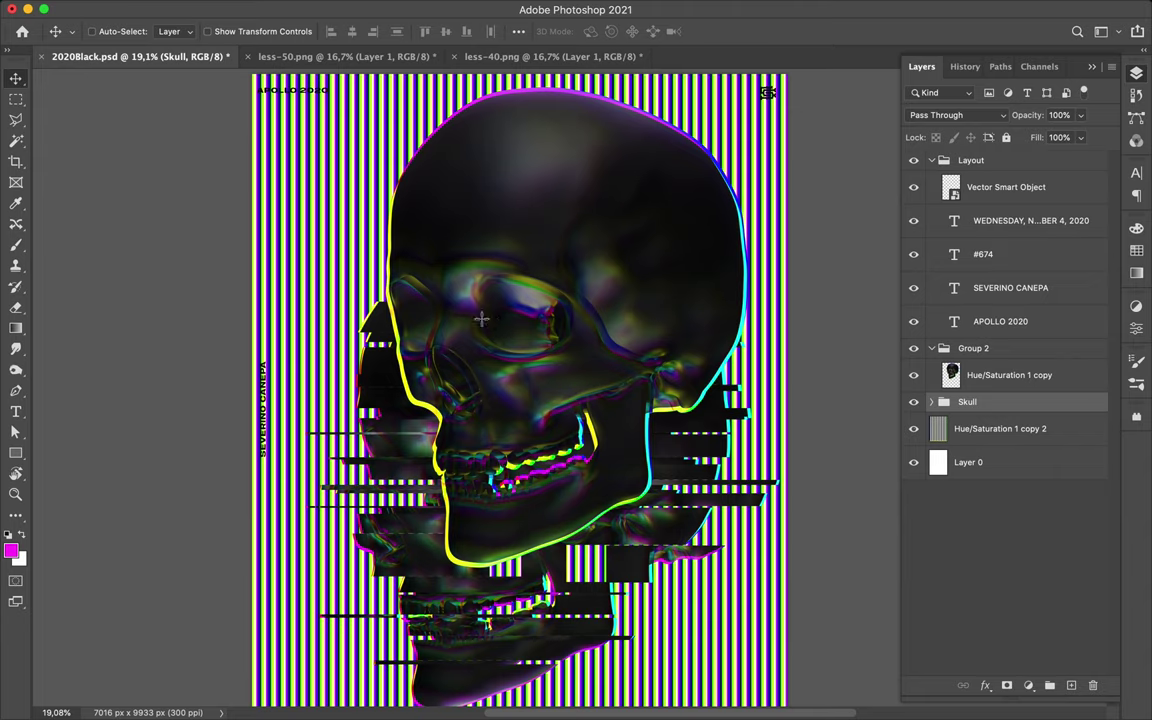
# Copy an eye band and a thin strip from the front skull onto new layers, offsetting the patch
pyautogui.press('m')
pyautogui.moveTo(360, 281); pyautogui.dragTo(576, 321)
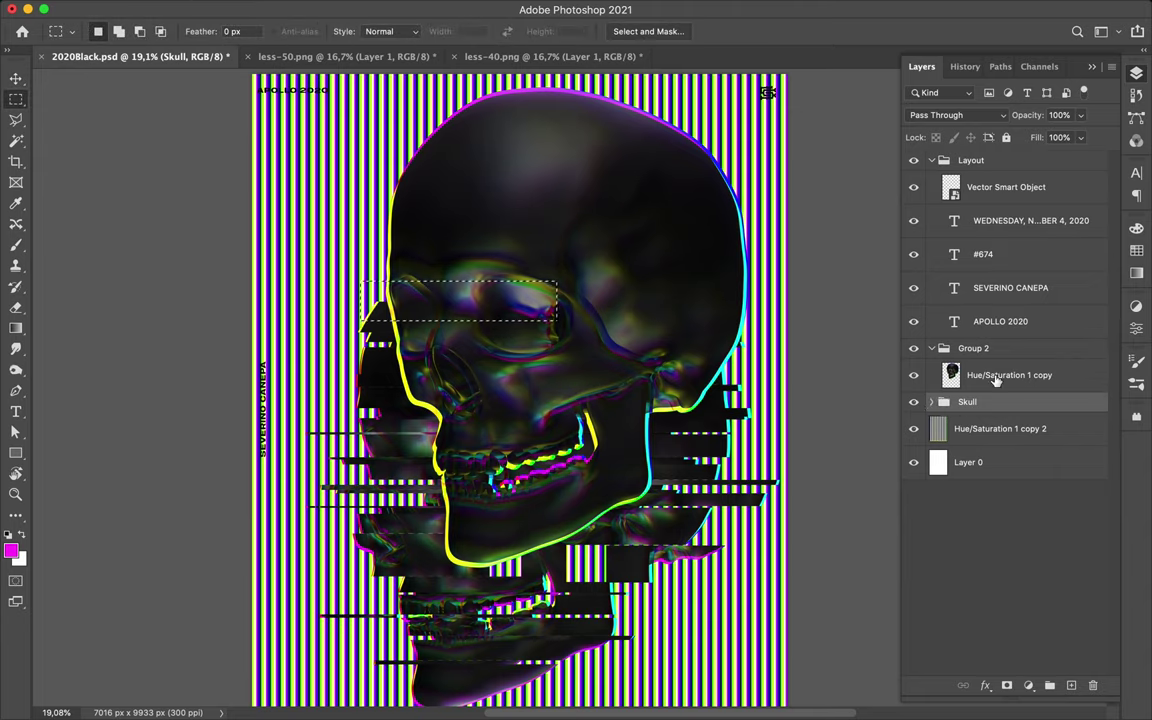
pyautogui.click(1009, 375)
pyautogui.hotkey('ctrl', 'v')
pyautogui.moveTo(516, 309); pyautogui.dragTo(537, 330)
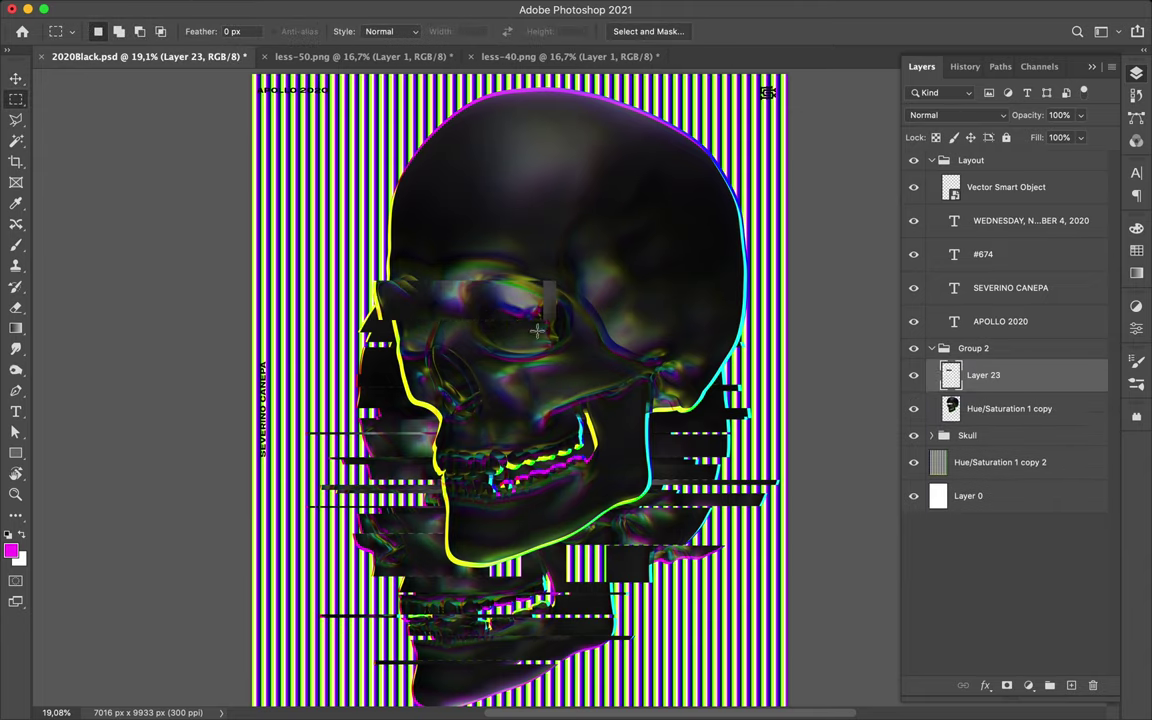
pyautogui.moveTo(752, 337); pyautogui.dragTo(398, 329)
pyautogui.click(979, 415)
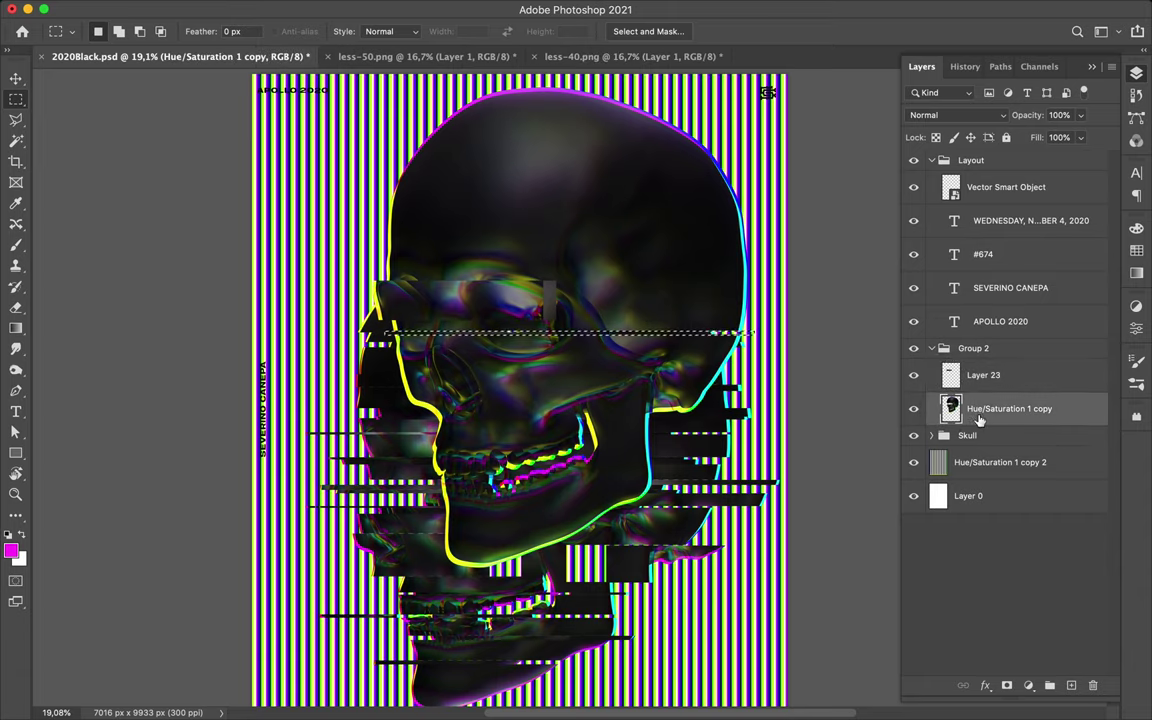
pyautogui.hotkey('ctrl', 'j')
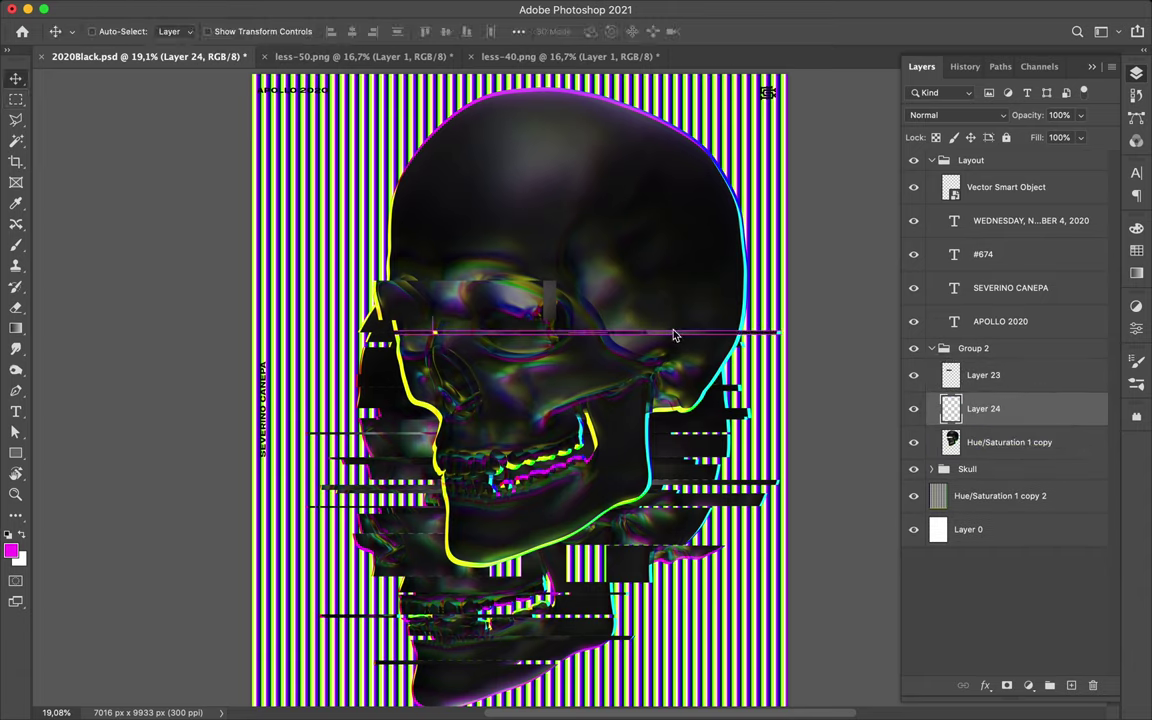
# Copy two more thin strips from the front skull, sliding one sideways
pyautogui.click(997, 450)
pyautogui.press('m')
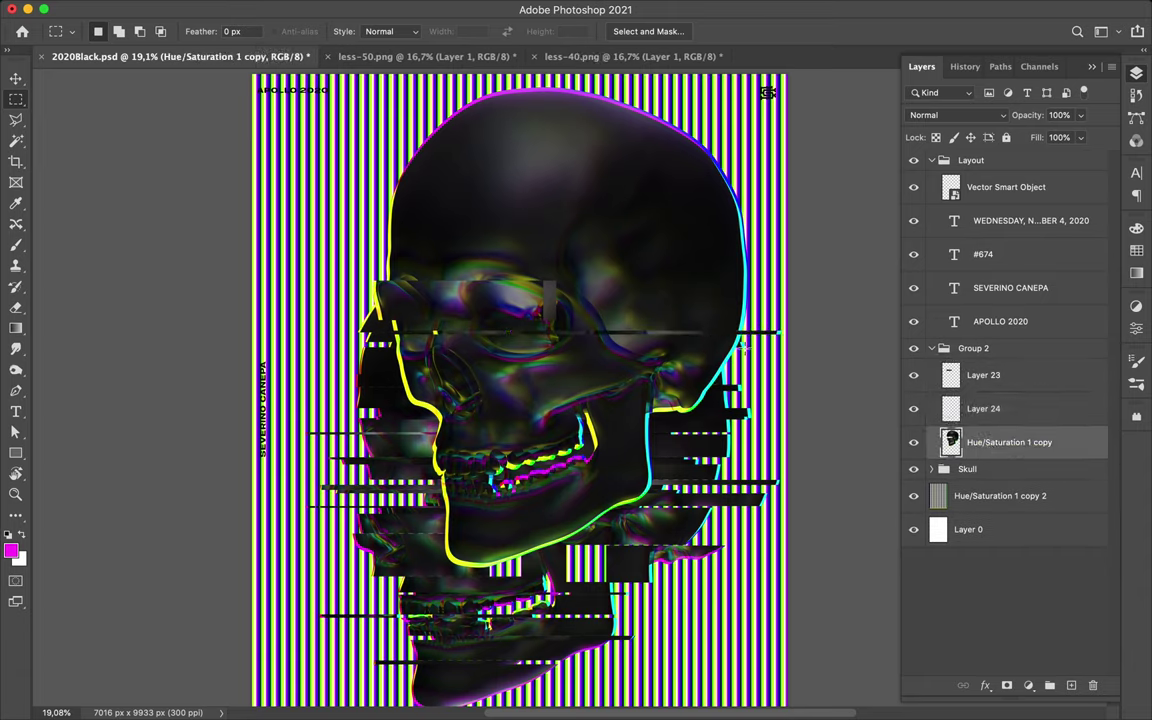
pyautogui.hotkey('ctrl', 'j')
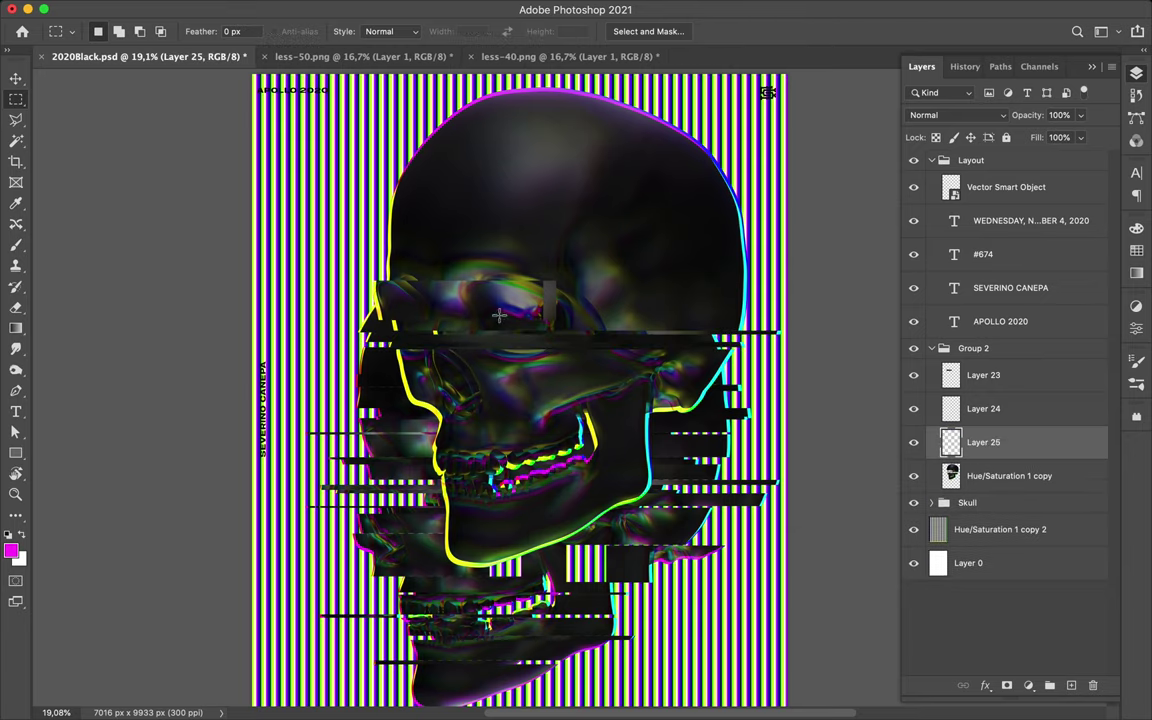
pyautogui.press('v')
pyautogui.moveTo(513, 346); pyautogui.dragTo(551, 346)
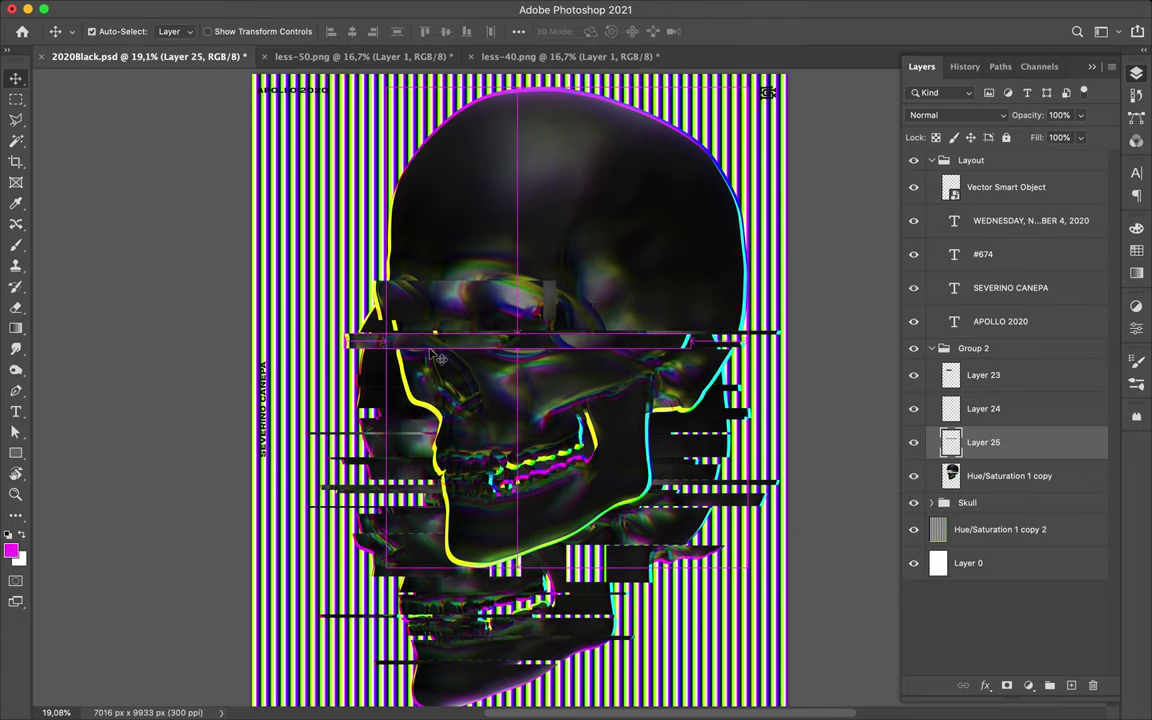
pyautogui.click(1000, 476)
pyautogui.press('m')
pyautogui.moveTo(635, 365); pyautogui.dragTo(660, 366)
pyautogui.hotkey('ctrl', 'j')
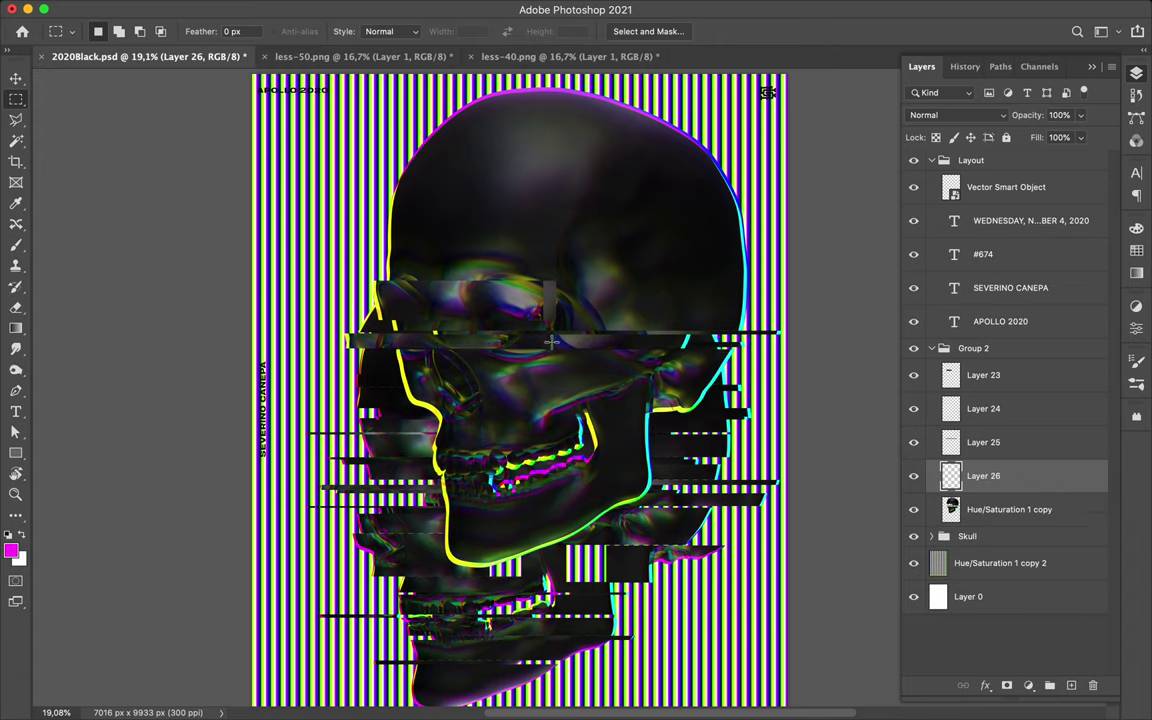
# Slice a face block and a teeth strip onto new layers, shifting one sideways
pyautogui.keyDown('ctrl'); pyautogui.click(495, 360); pyautogui.keyUp('ctrl')
pyautogui.moveTo(418, 425)
pyautogui.mouseDown()
pyautogui.moveTo(508, 463)
pyautogui.moveTo(474, 487)
pyautogui.mouseUp()
pyautogui.hotkey('ctrl', 'j')
pyautogui.keyDown('ctrl'); pyautogui.click(474, 487); pyautogui.keyUp('ctrl')
pyautogui.moveTo(410, 465); pyautogui.dragTo(561, 484)
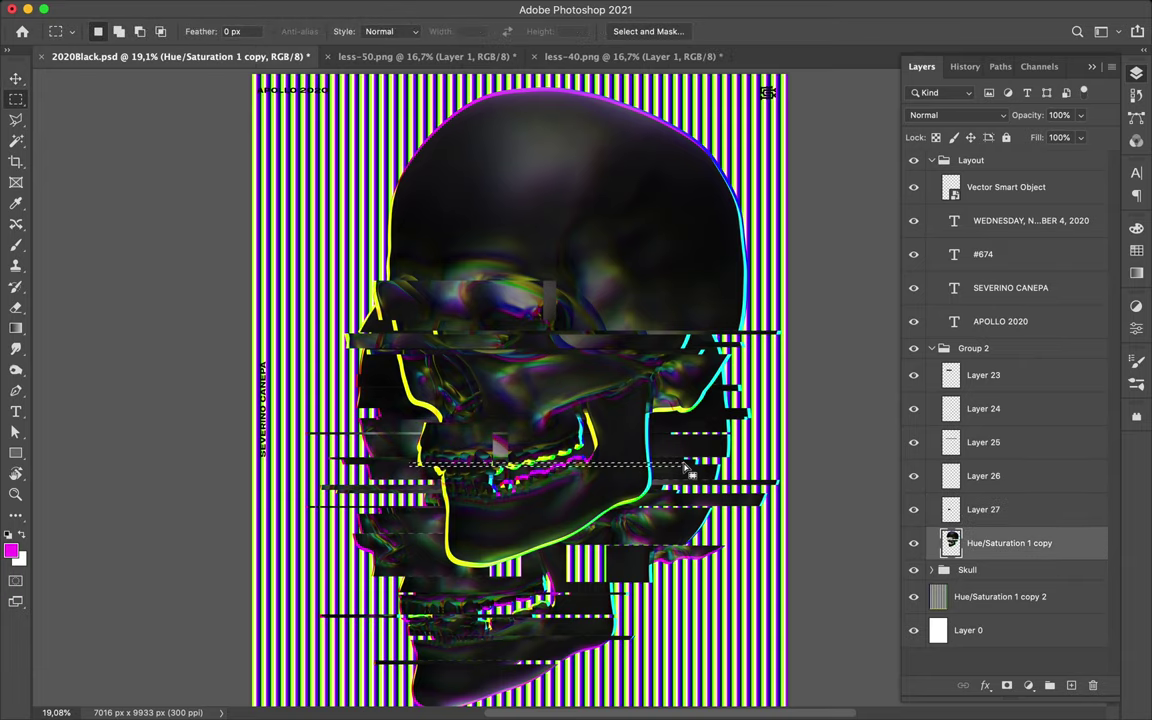
pyautogui.hotkey('ctrl', 'j')
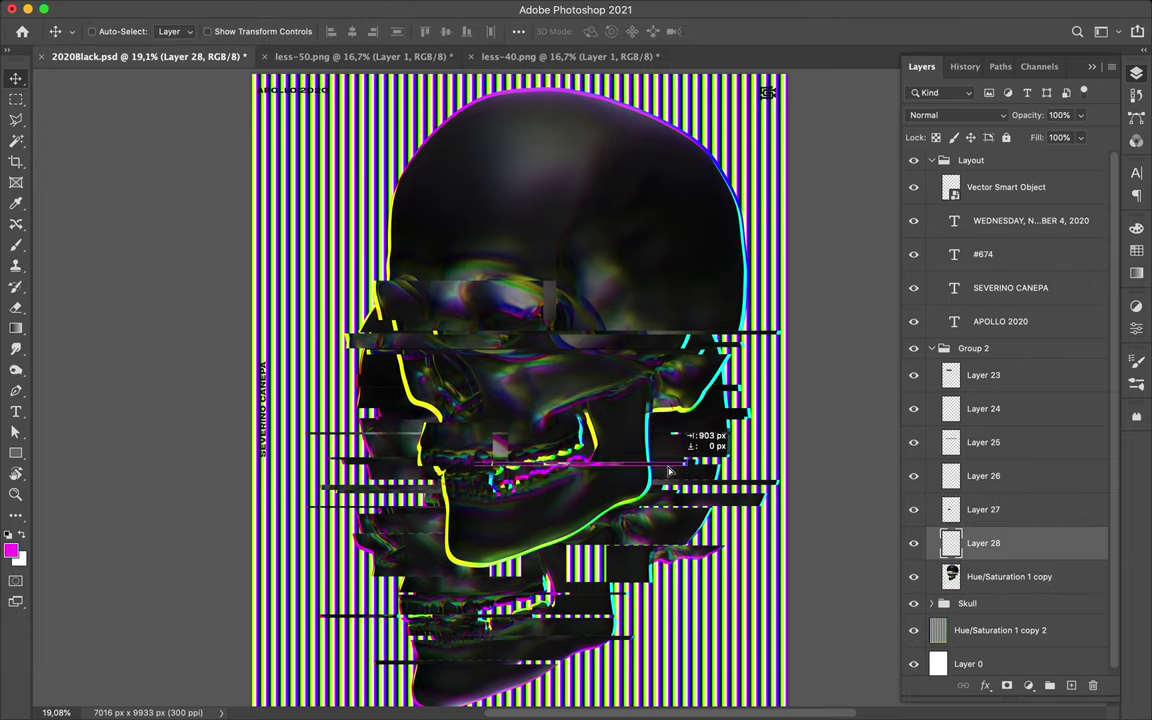
pyautogui.keyDown('ctrl'); pyautogui.click(676, 476); pyautogui.keyUp('ctrl')
pyautogui.press('m')
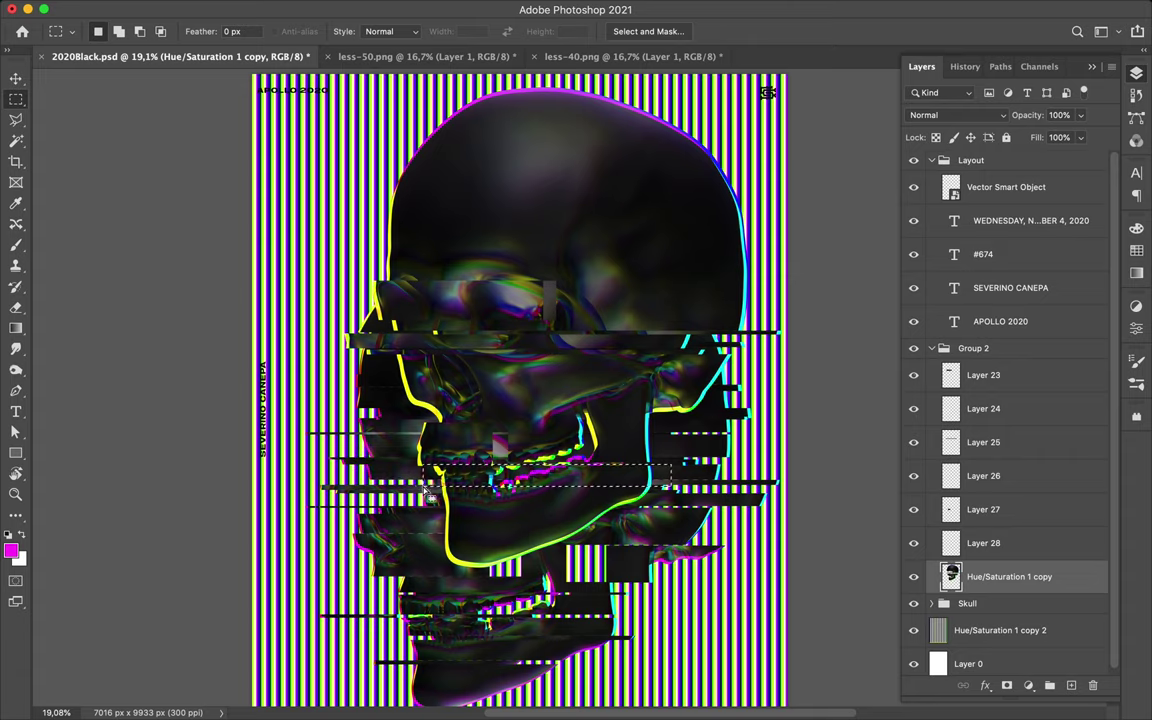
pyautogui.hotkey('ctrl', 'j')
pyautogui.moveTo(470, 478); pyautogui.dragTo(440, 430)
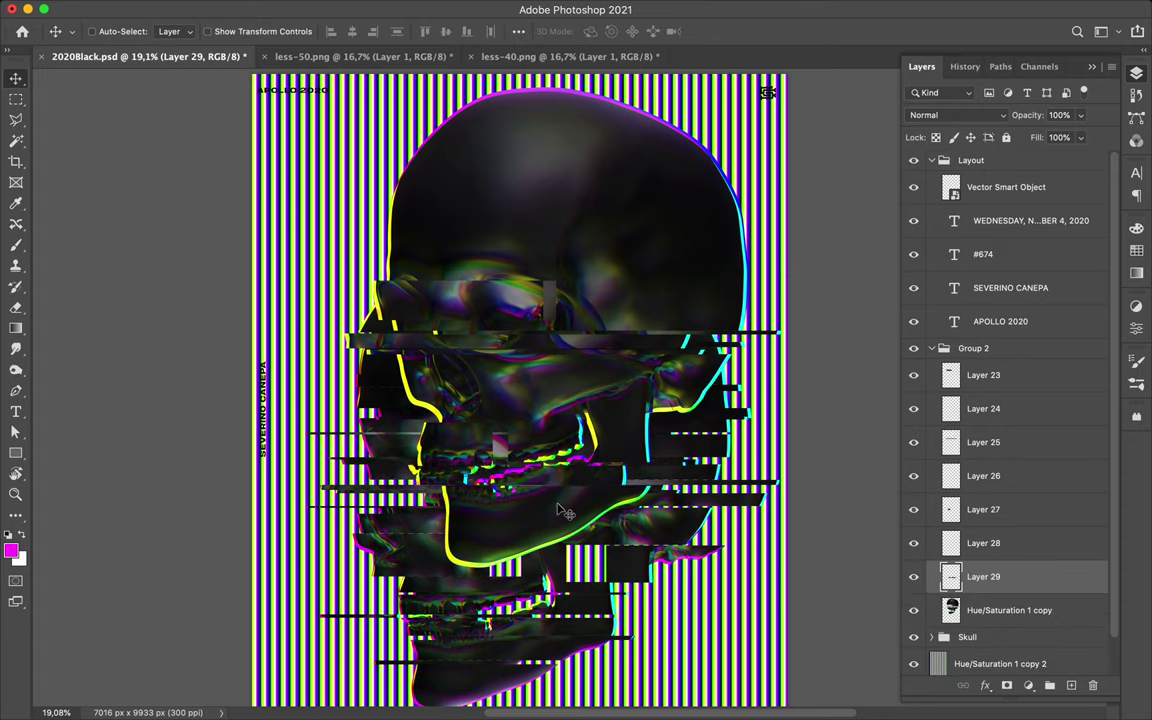
# Copy wide and long strips across the skull, shifting one to the left
pyautogui.keyDown('ctrl'); pyautogui.click(420, 512); pyautogui.keyUp('ctrl')
pyautogui.moveTo(420, 512); pyautogui.dragTo(635, 520)
pyautogui.hotkey('ctrl', 'j')
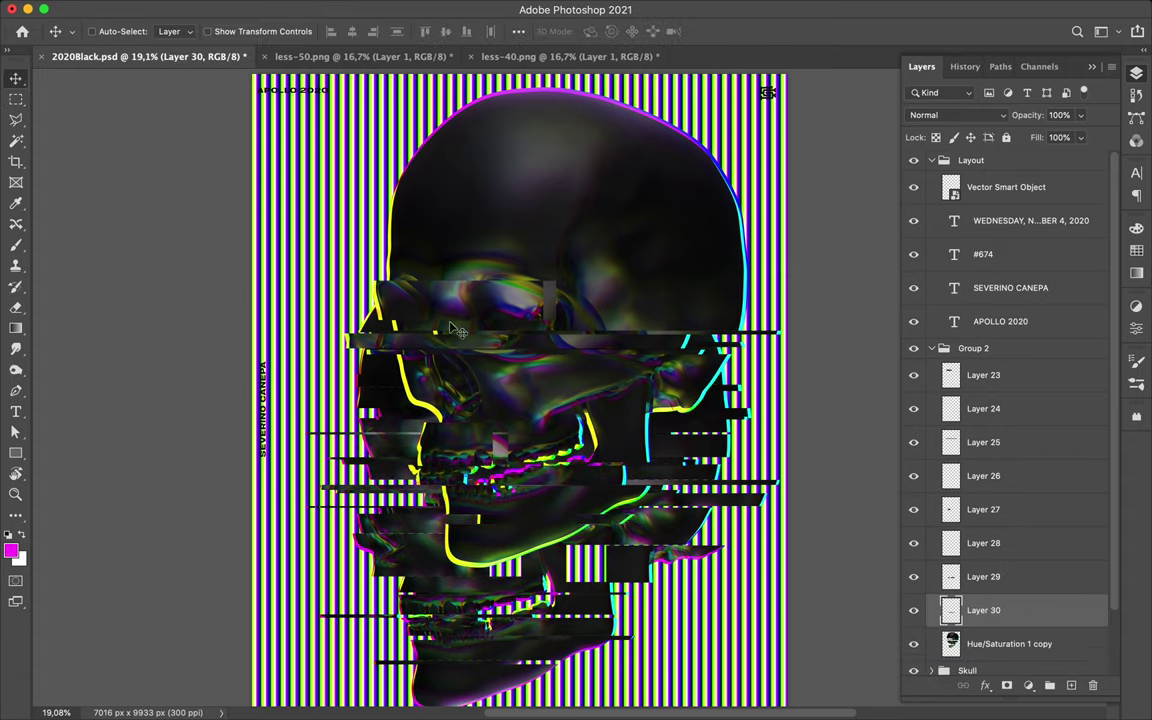
pyautogui.press('m')
pyautogui.moveTo(370, 264); pyautogui.dragTo(789, 233)
pyautogui.click(1000, 644)
pyautogui.hotkey('ctrl', 'j')
pyautogui.moveTo(398, 266); pyautogui.dragTo(370, 266)
pyautogui.moveTo(838, 269); pyautogui.dragTo(838, 269)
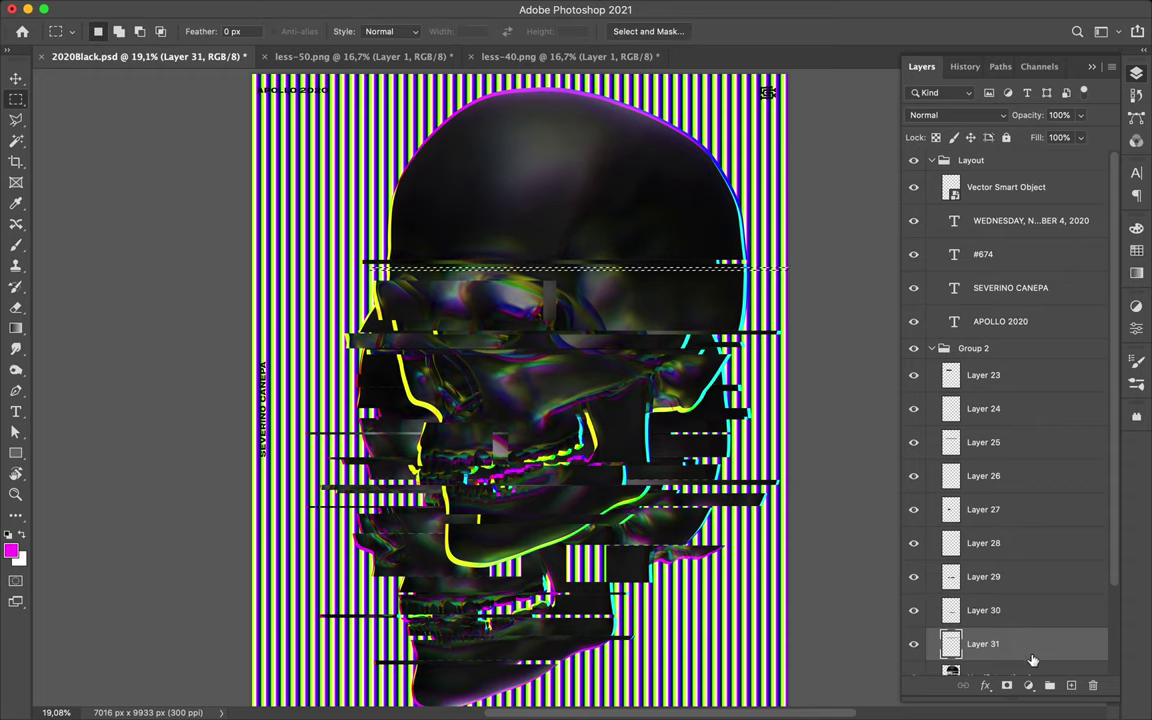
pyautogui.scroll(-2, 1029, 661)
pyautogui.click(990, 580)
pyautogui.hotkey('ctrl', 'j')
# Slice strips across the skull's crown and slide them sideways
pyautogui.hotkey('alt', '[')
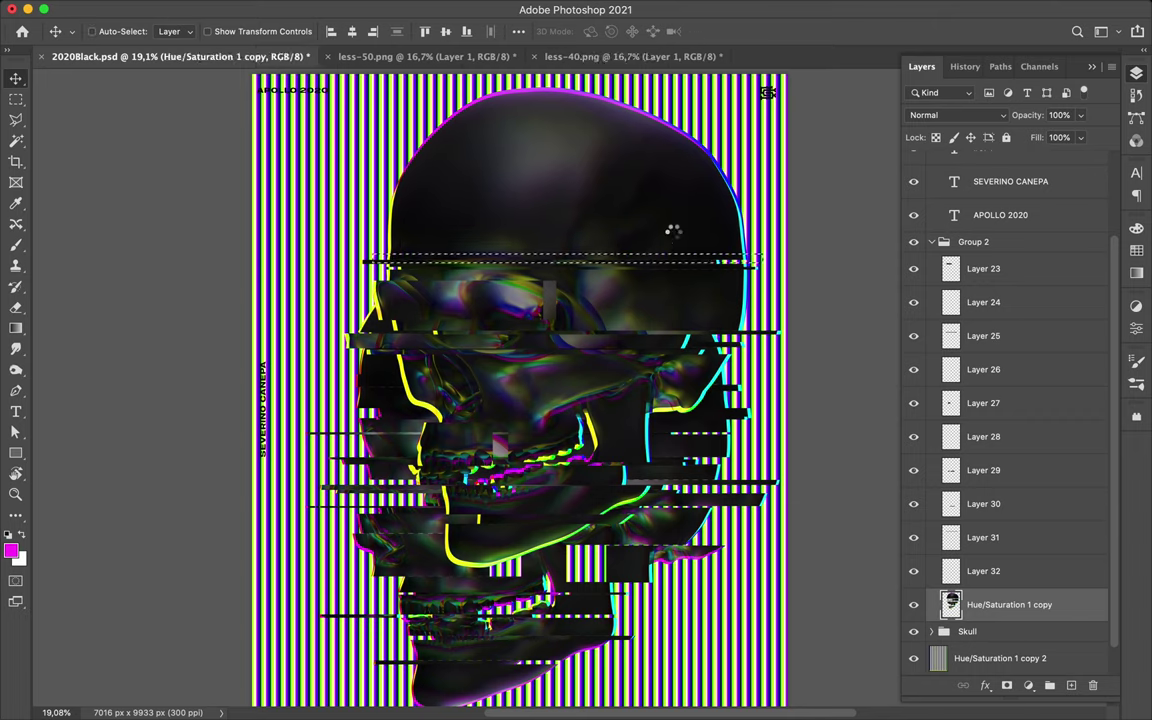
pyautogui.hotkey('ctrl', 'j')
pyautogui.moveTo(668, 230); pyautogui.dragTo(637, 262)
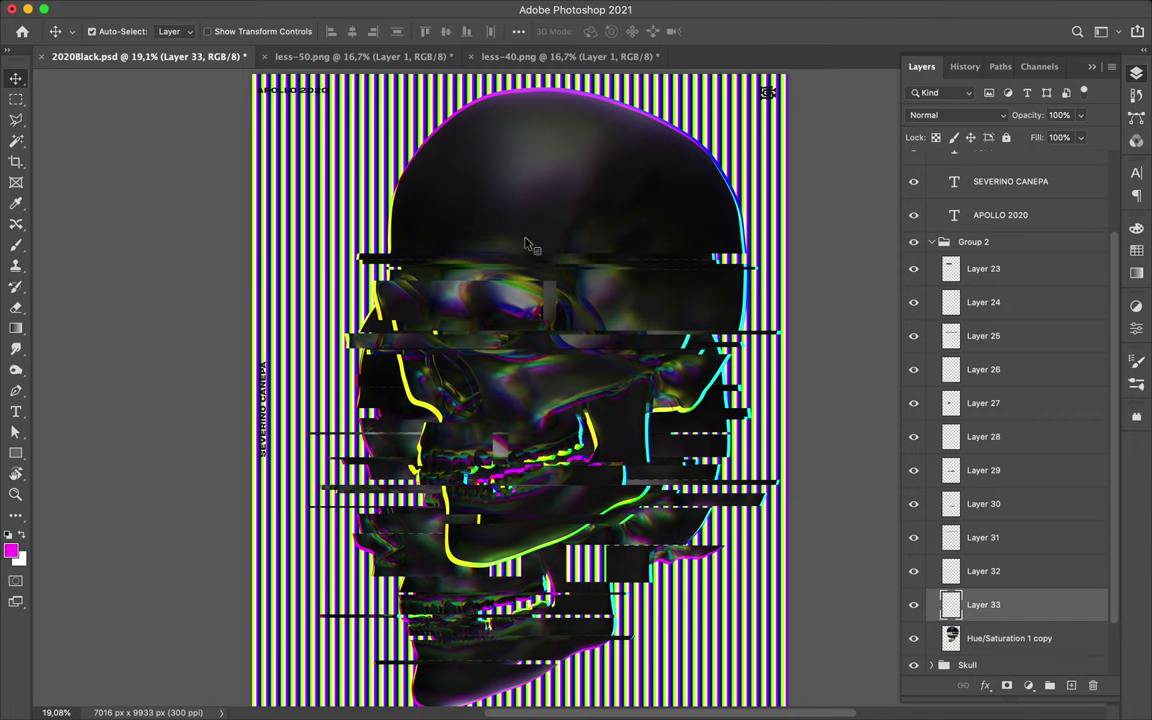
pyautogui.press('m')
pyautogui.hotkey('alt', '[')
pyautogui.moveTo(372, 222); pyautogui.dragTo(777, 262)
pyautogui.hotkey('ctrl', 'j')
pyautogui.press('v')
pyautogui.moveTo(545, 232); pyautogui.dragTo(524, 232)
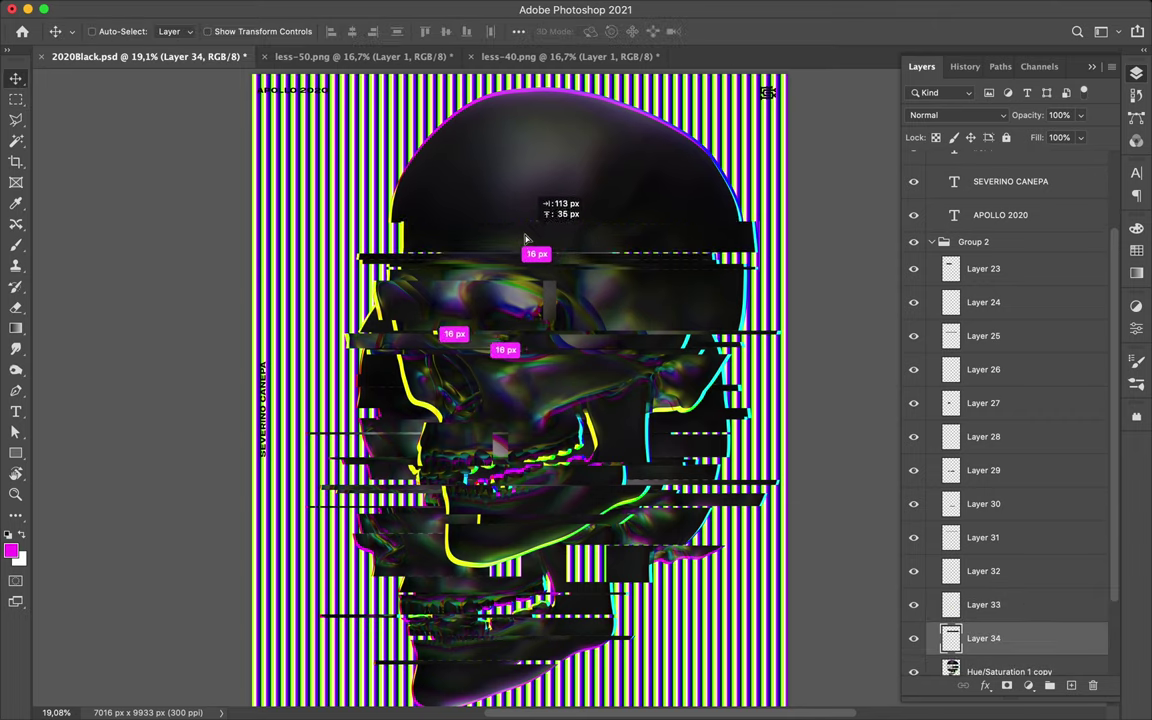
# Add final offset strips across the upper cranium and begin renaming their group
pyautogui.press('m')
pyautogui.hotkey('alt', '[')
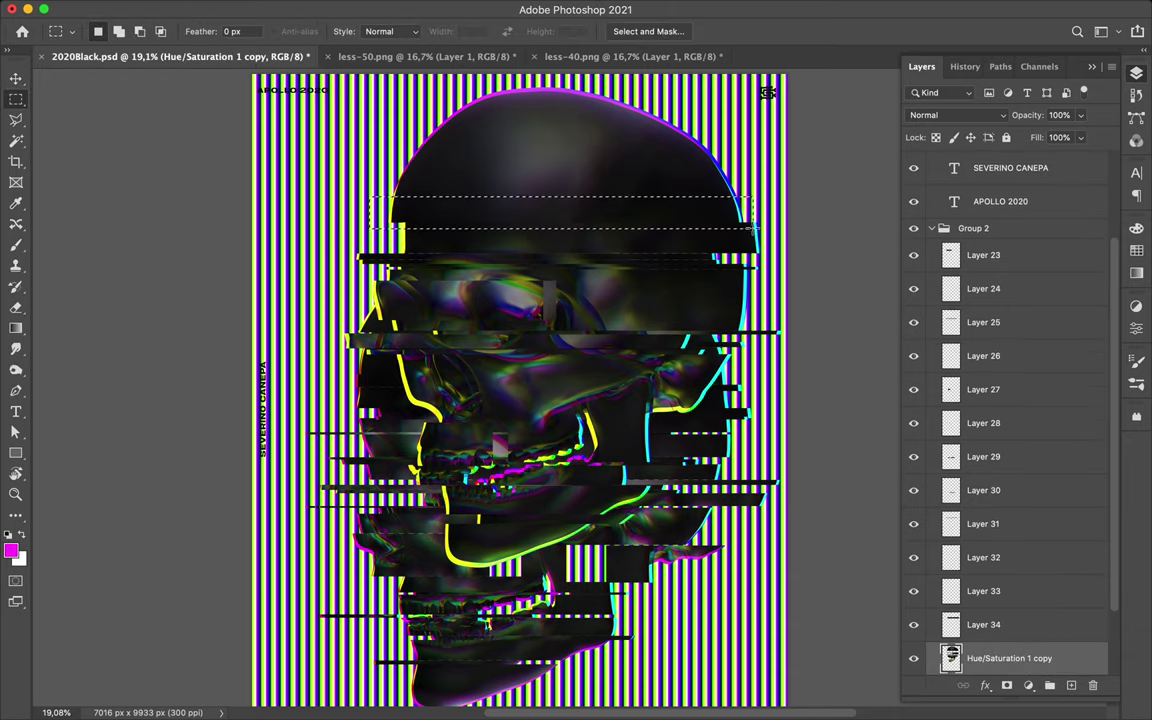
pyautogui.hotkey('ctrl', 'j')
pyautogui.press('v')
pyautogui.moveTo(591, 200); pyautogui.dragTo(571, 200)
pyautogui.press('m')
pyautogui.moveTo(341, 210); pyautogui.dragTo(737, 226)
pyautogui.hotkey('ctrl', 'j')
pyautogui.press('v')
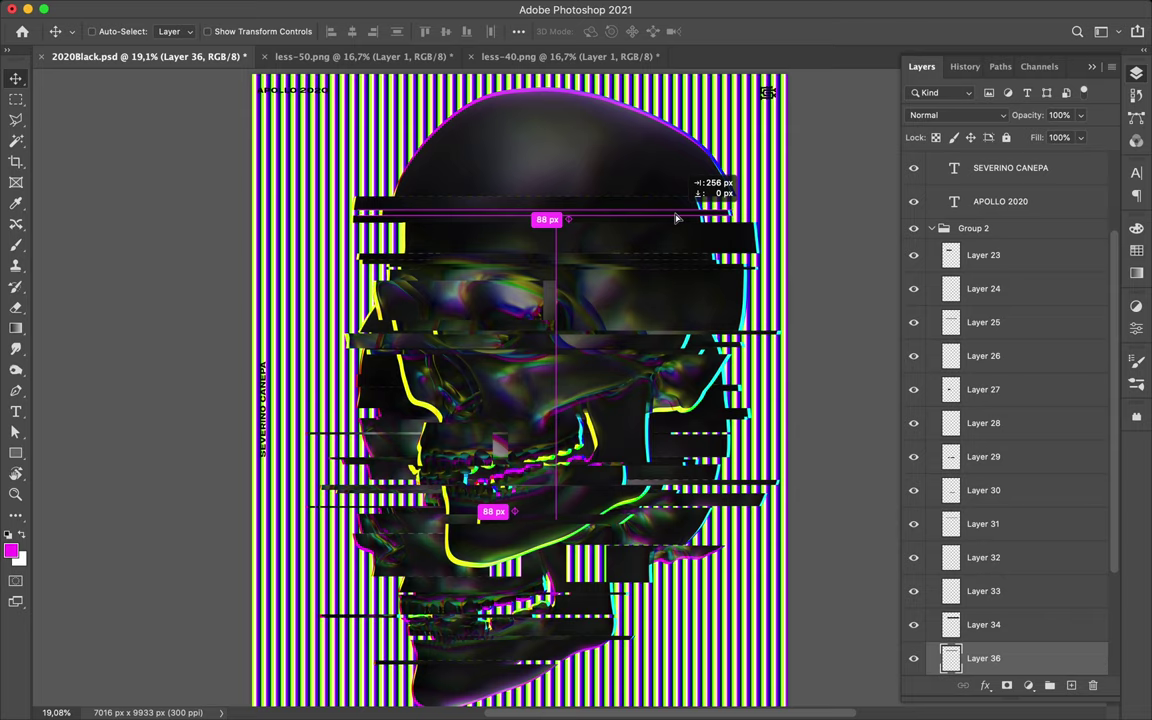
pyautogui.moveTo(540, 218); pyautogui.dragTo(520, 218)
pyautogui.click(973, 352)
# Confirm the second group's name Skull and move the front skull up and right
pyautogui.press('Return')
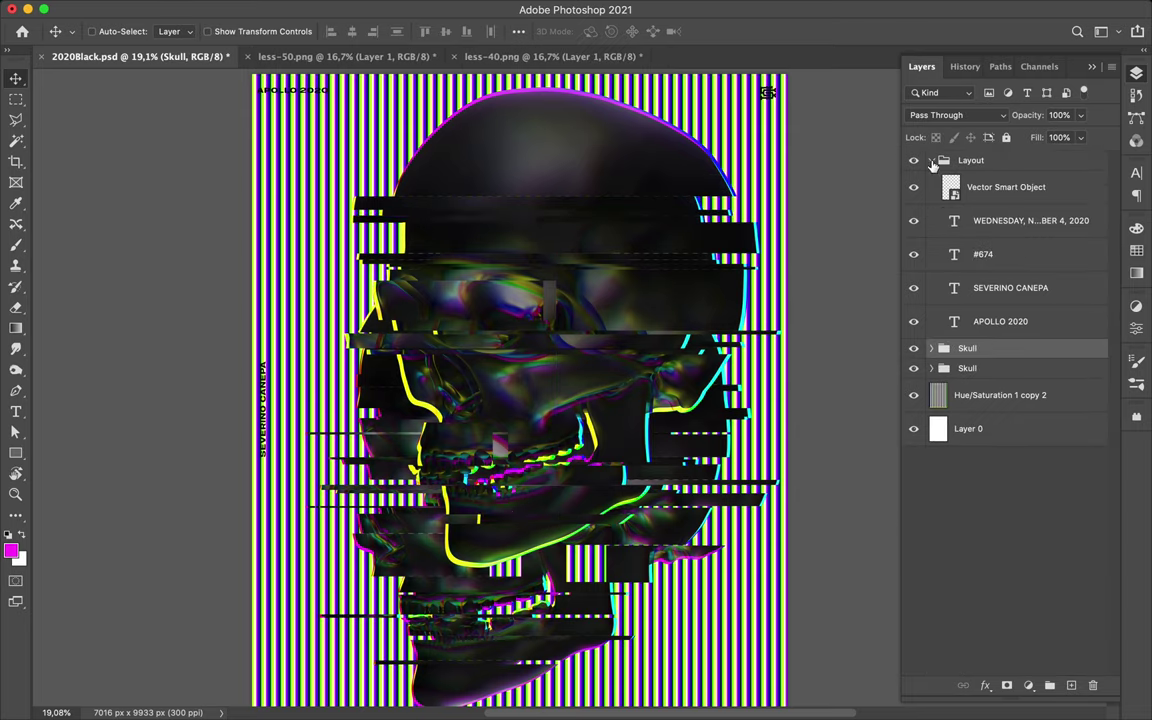
pyautogui.click(932, 160)
pyautogui.moveTo(641, 248); pyautogui.dragTo(665, 201)
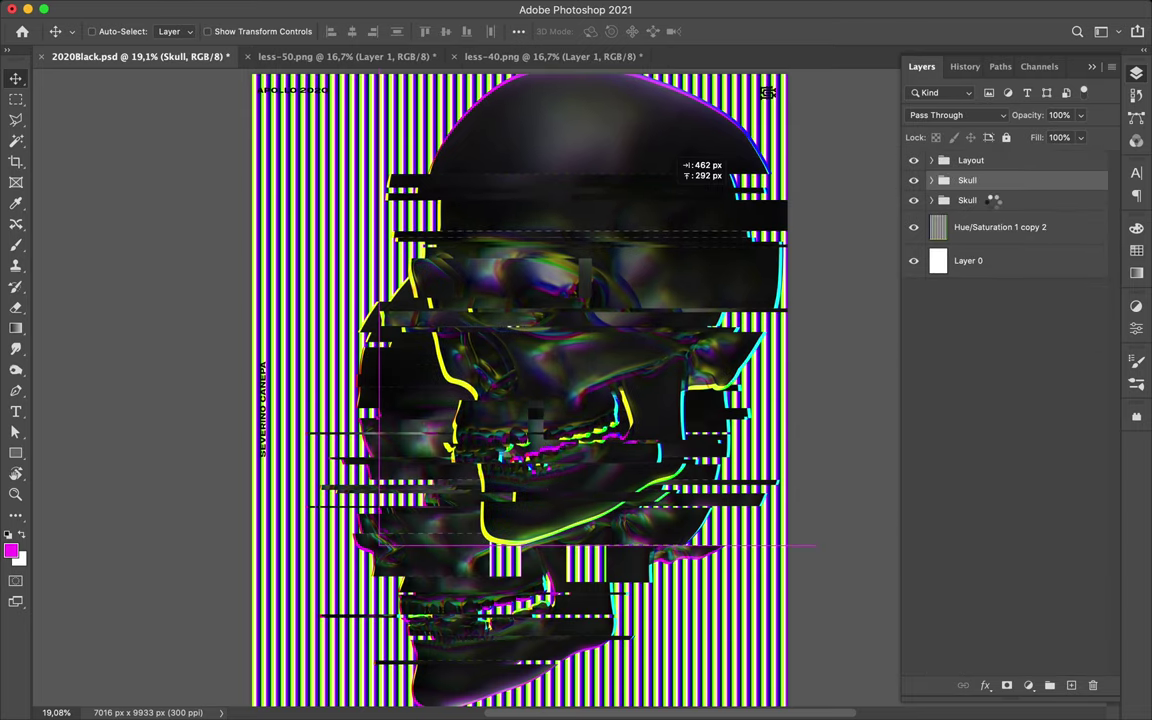
# Move the back Skull group left and up, flipping it horizontally behind the front skull
pyautogui.click(990, 202)
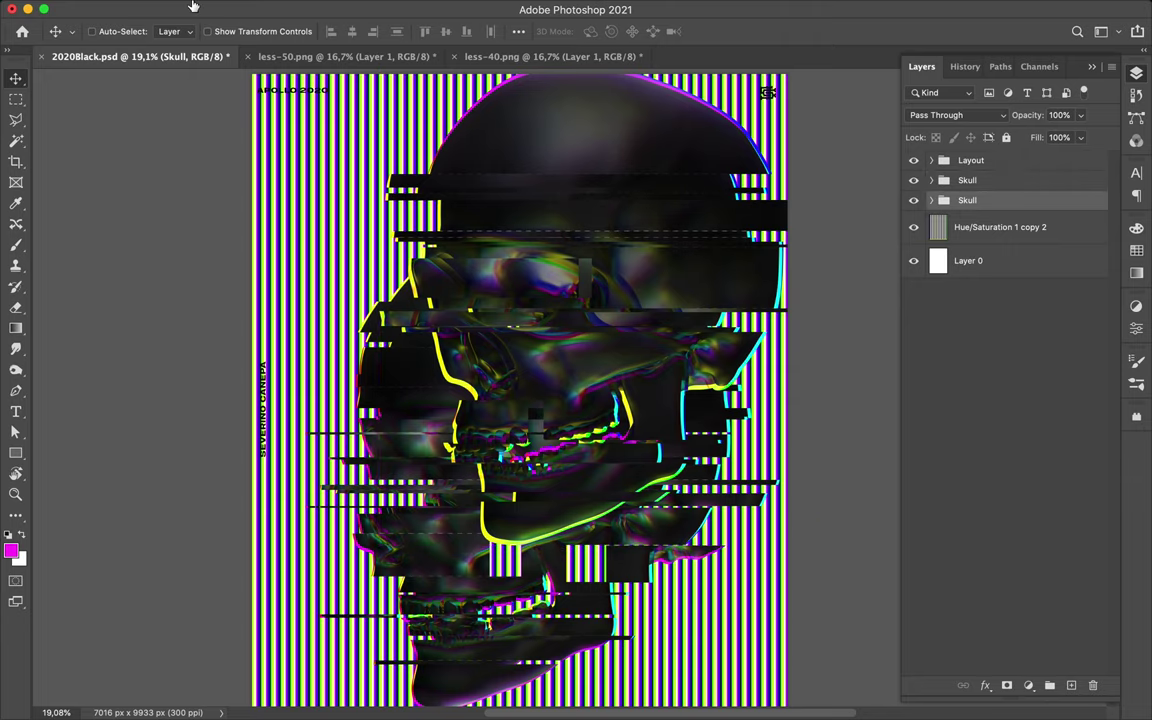
pyautogui.doubleClick(1040, 200)
pyautogui.click(1008, 347)
pyautogui.moveTo(458, 370); pyautogui.dragTo(370, 348)
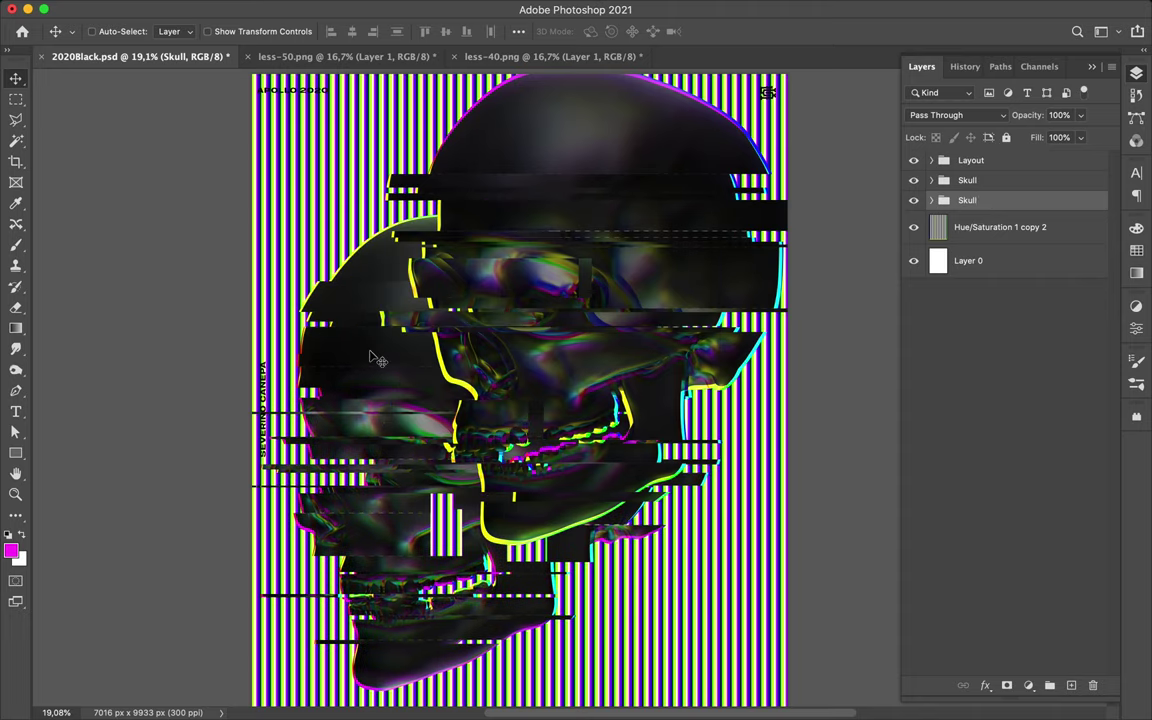
pyautogui.click(159, 8)
pyautogui.click(458, 632)
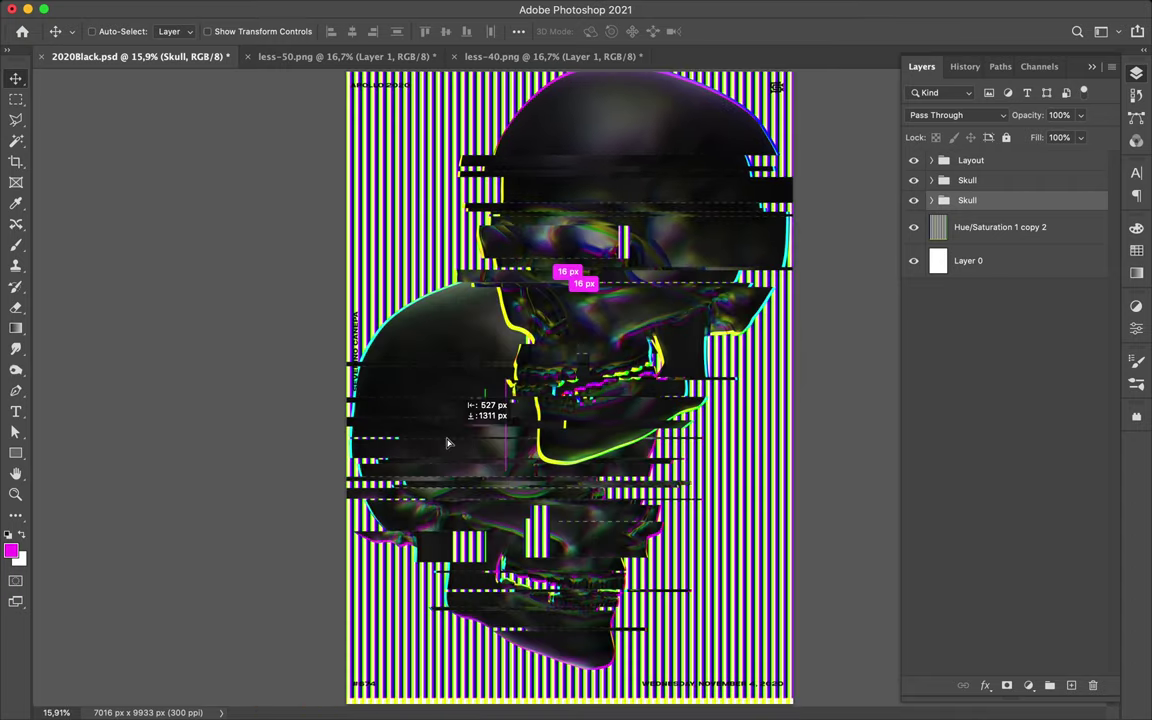
# Push the upper skull toward the right edge and shrink the lower skull
pyautogui.moveTo(600, 350); pyautogui.dragTo(640, 380)
pyautogui.hotkey('ctrl', 't')
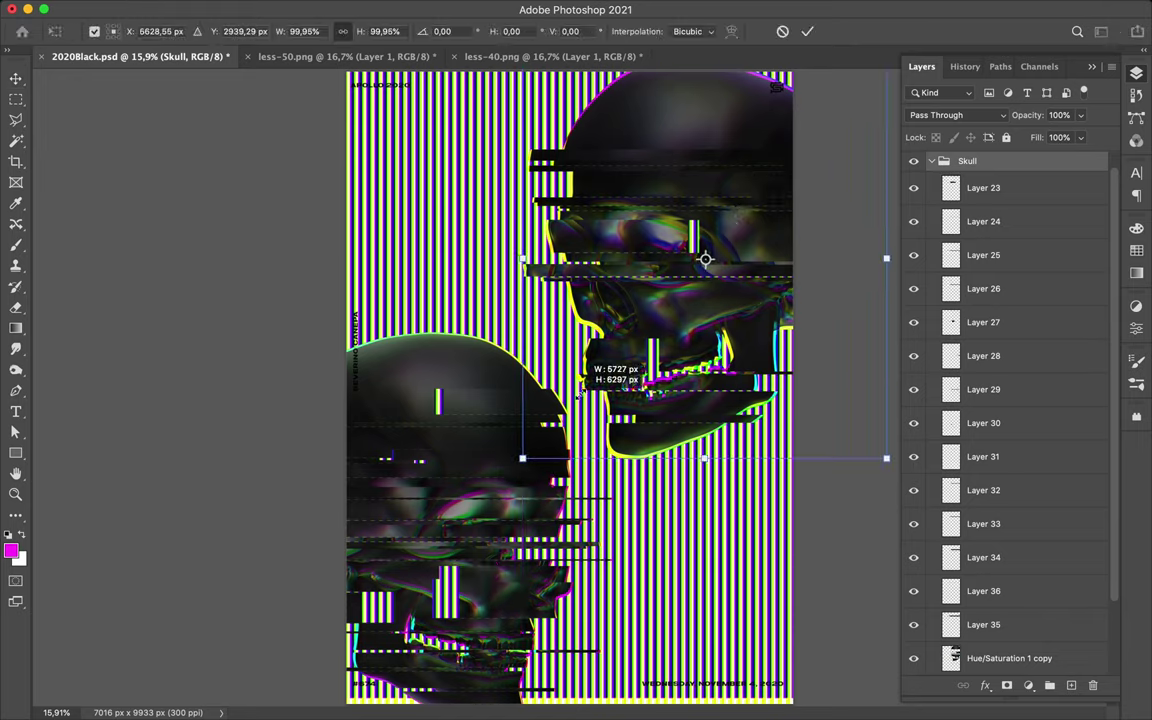
pyautogui.moveTo(566, 373); pyautogui.dragTo(680, 373)
pyautogui.press('Return')
pyautogui.click(964, 200)
pyautogui.hotkey('ctrl', 't')
pyautogui.moveTo(568, 395); pyautogui.dragTo(505, 405)
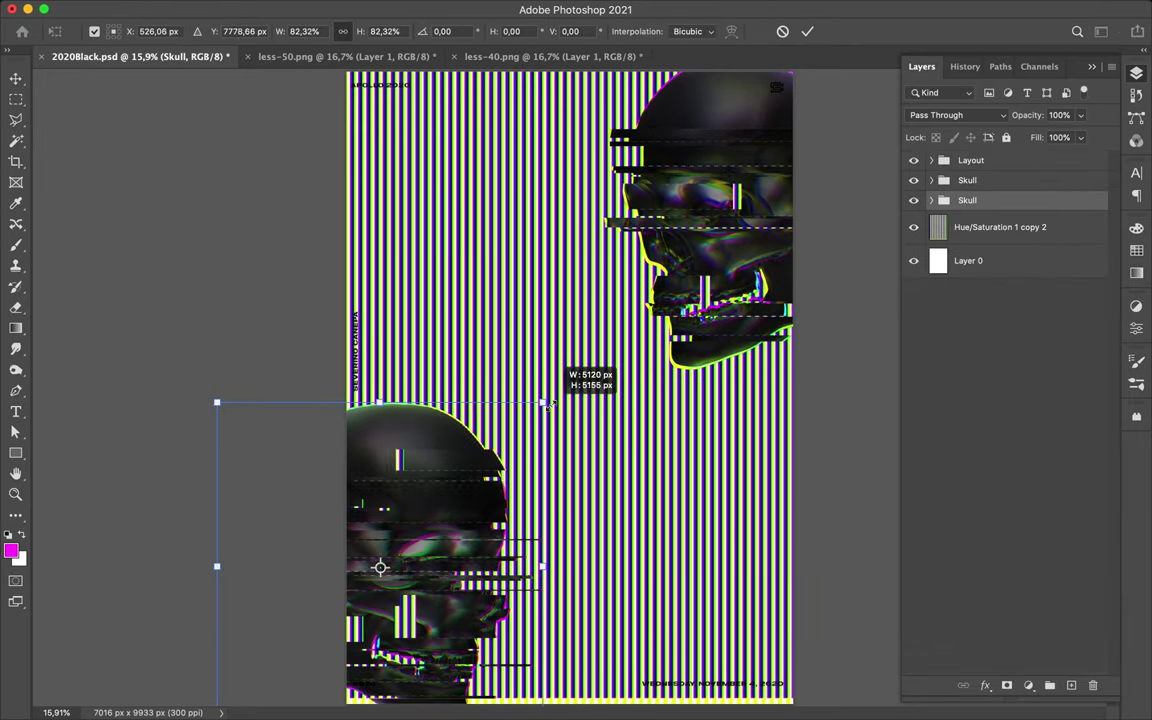
pyautogui.press('Return')
# Shift the upper skull off the right edge and enlarge the lower skull to 110.4%
pyautogui.click(967, 180)
pyautogui.hotkey('ctrl', 't')
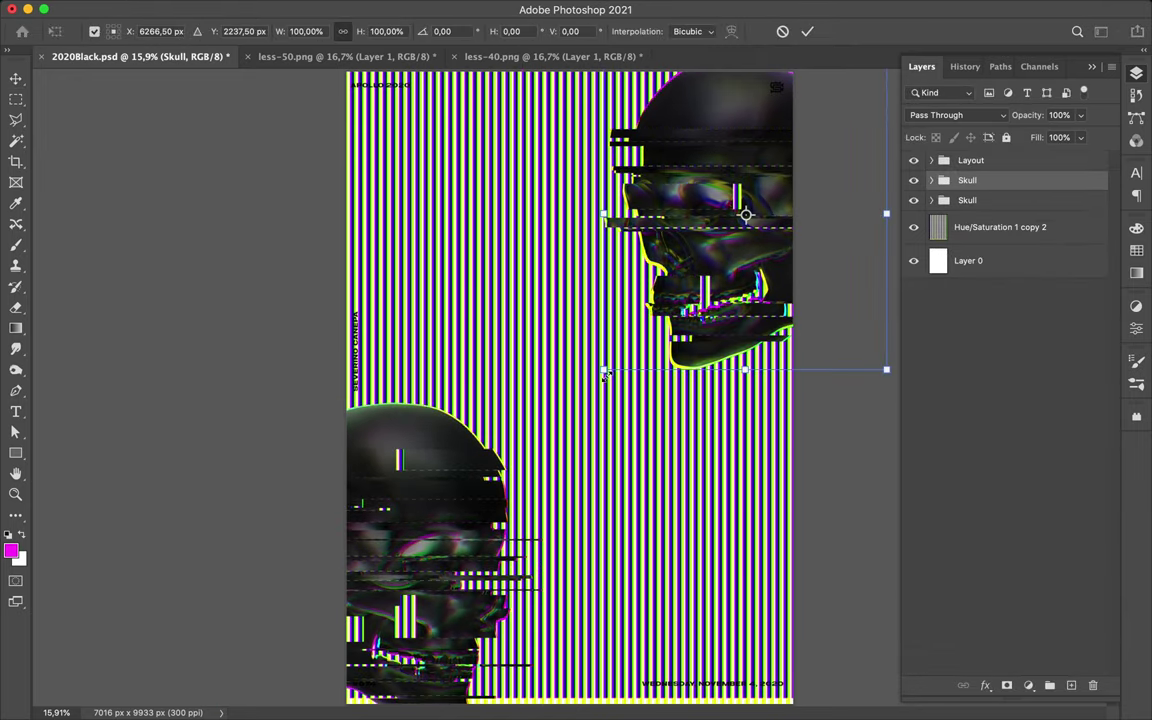
pyautogui.moveTo(737, 195); pyautogui.dragTo(763, 195)
pyautogui.press('Return')
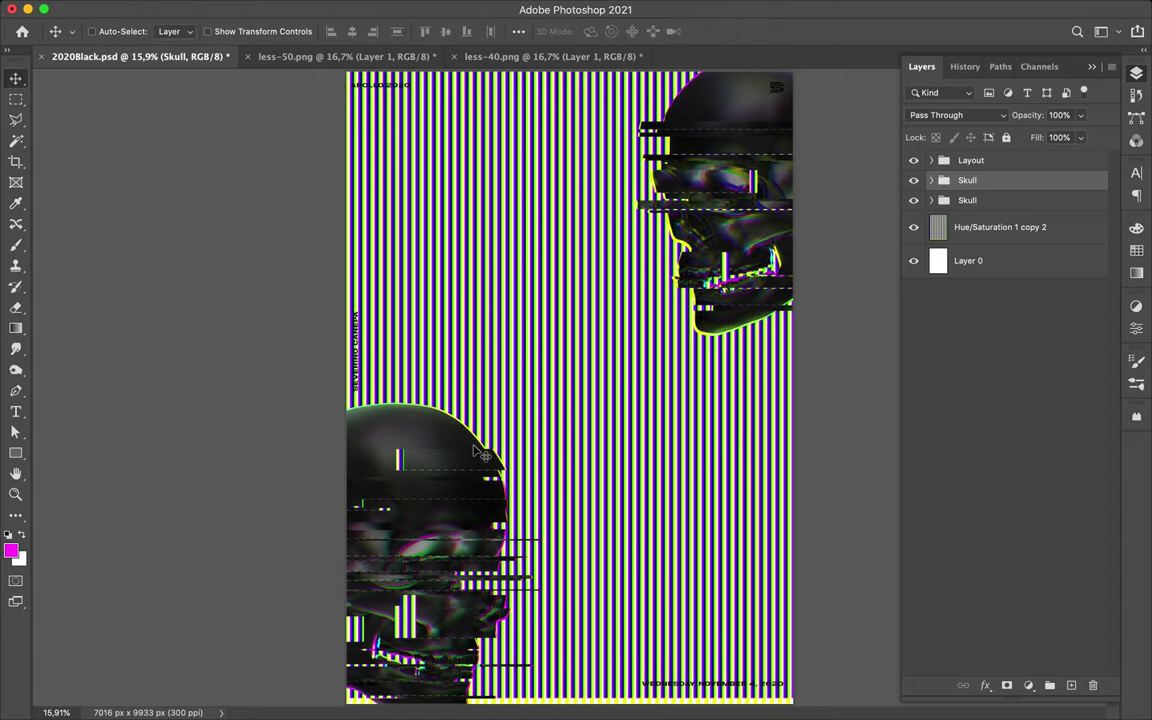
pyautogui.click(481, 455)
pyautogui.hotkey('ctrl', 't')
pyautogui.moveTo(423, 498); pyautogui.dragTo(443, 441)
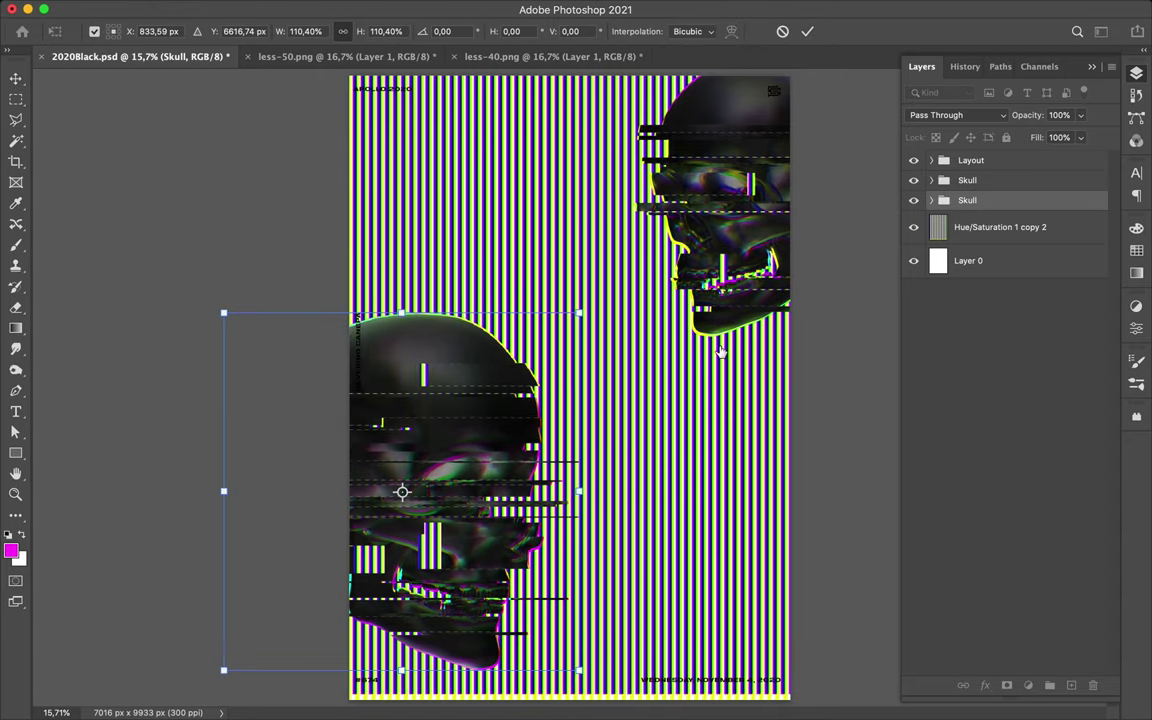
pyautogui.press('Return')
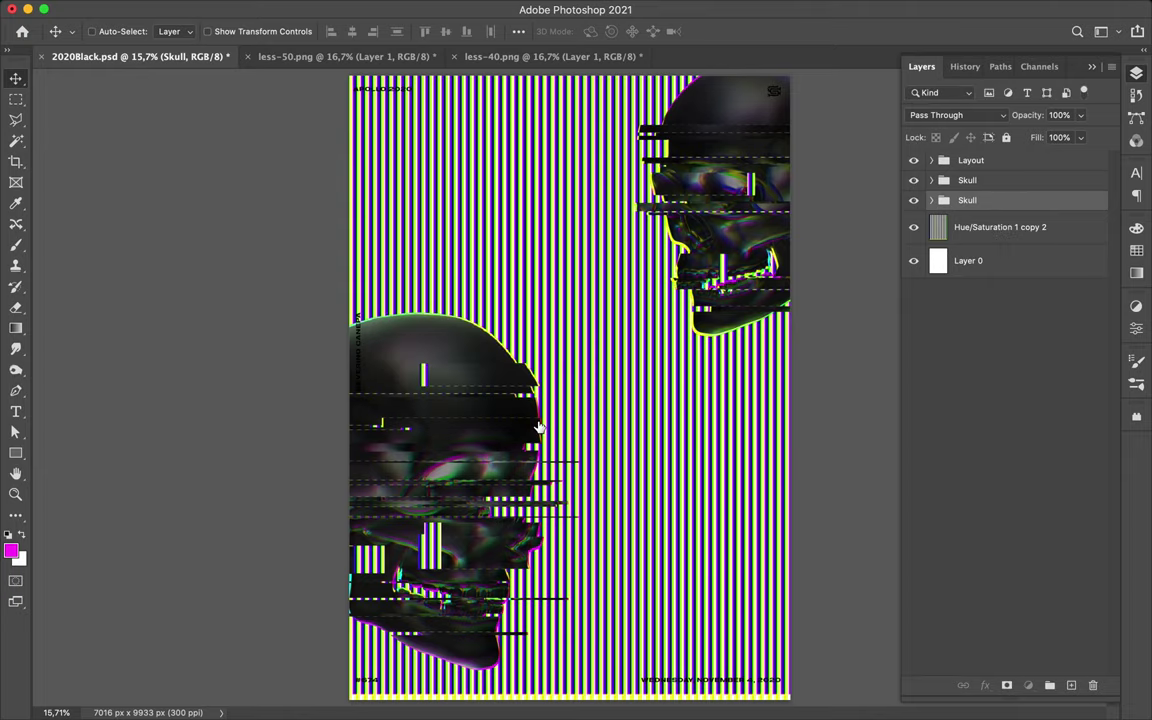
# Copy a thin stripe strip, rotate it about -47°, and move it toward the upper skull
pyautogui.click(984, 231)
pyautogui.moveTo(356, 557); pyautogui.dragTo(782, 557)
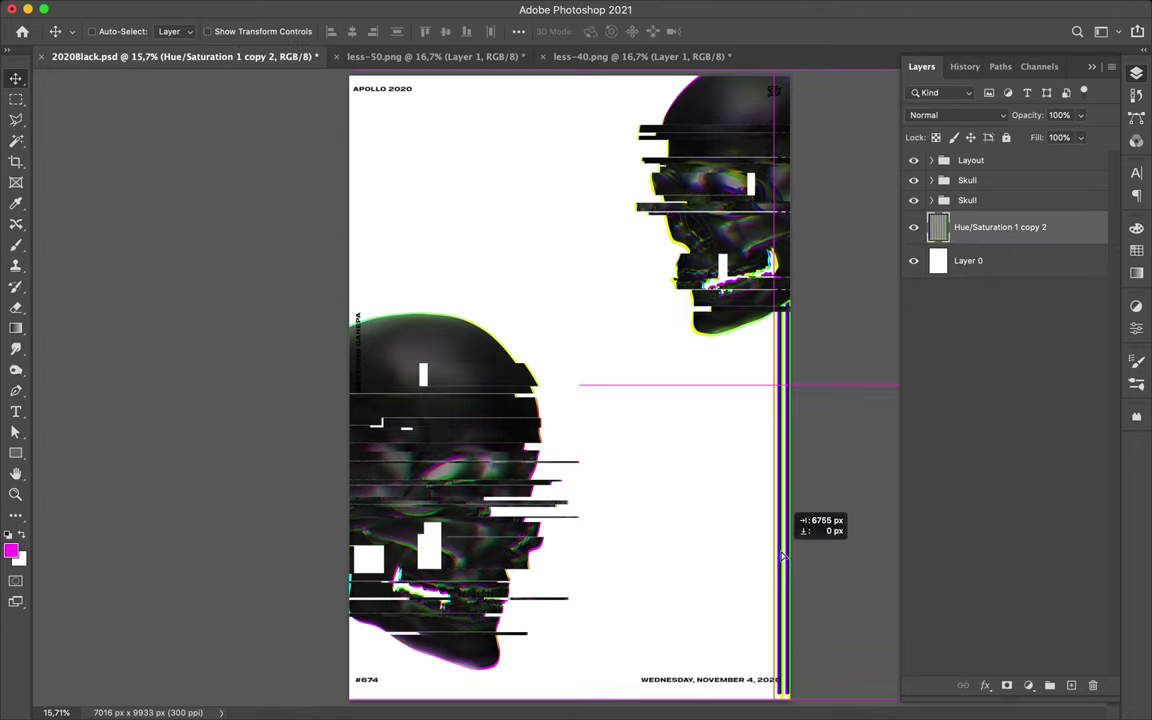
pyautogui.hotkey('ctrl', 'z')
pyautogui.press('m')
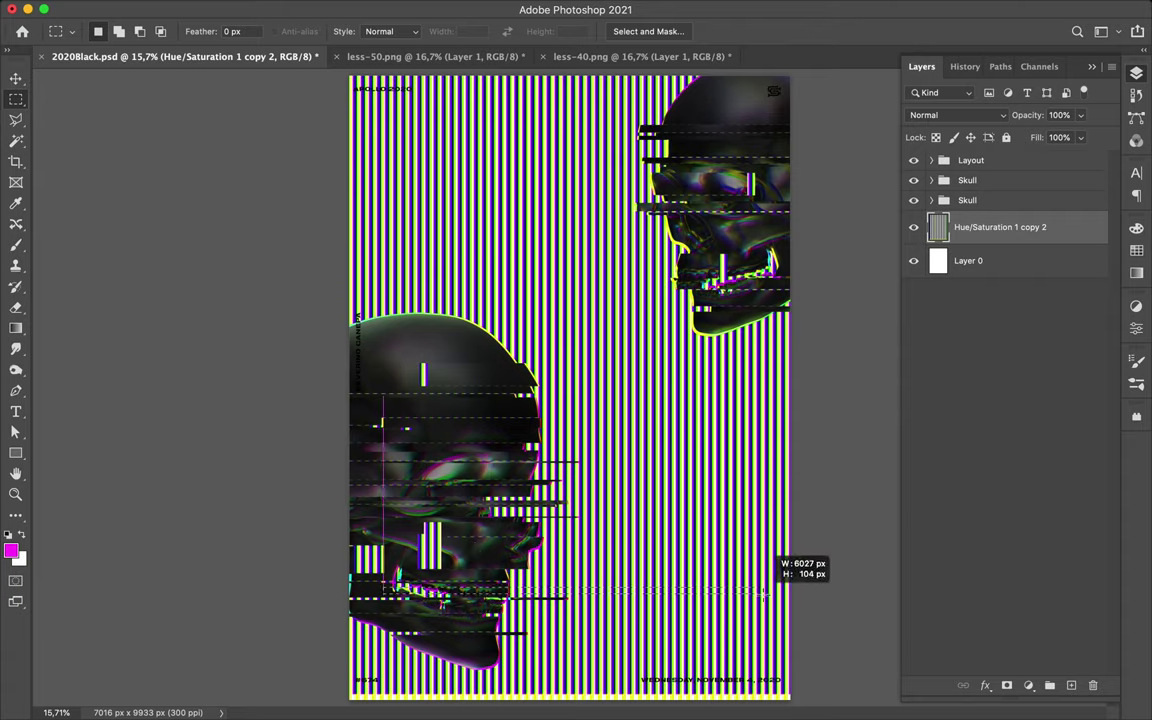
pyautogui.hotkey('ctrl', 'j')
pyautogui.hotkey('ctrl', 't')
pyautogui.moveTo(765, 596); pyautogui.dragTo(701, 452)
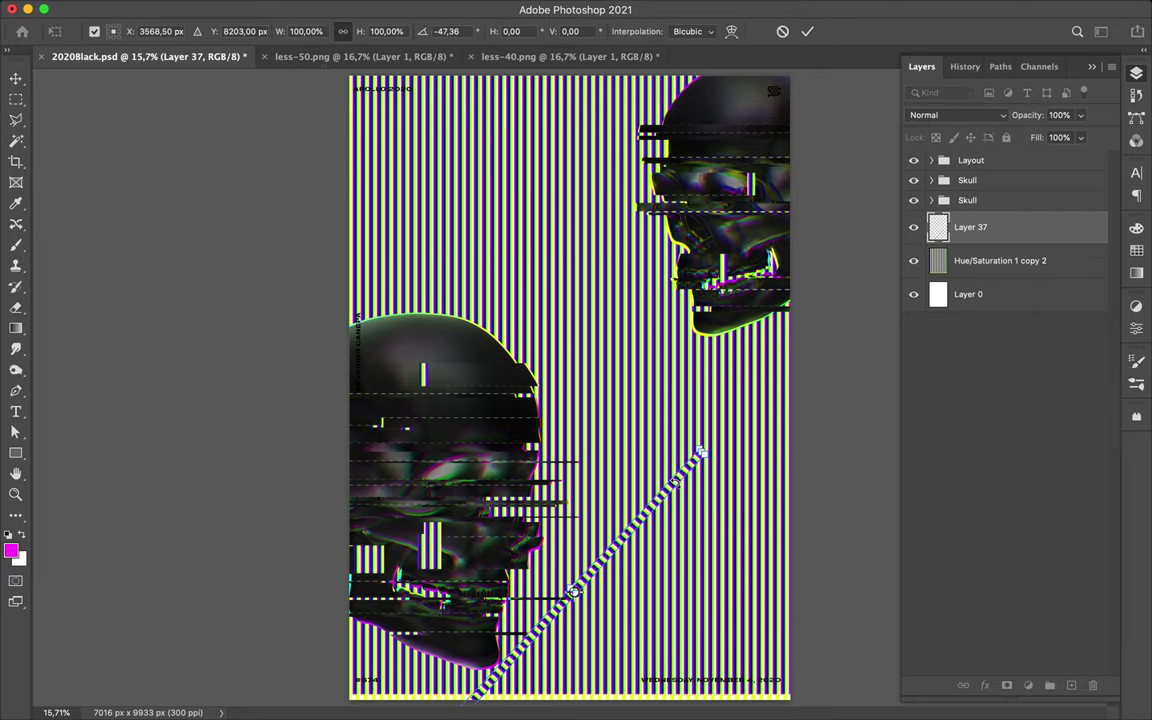
pyautogui.press('Return')
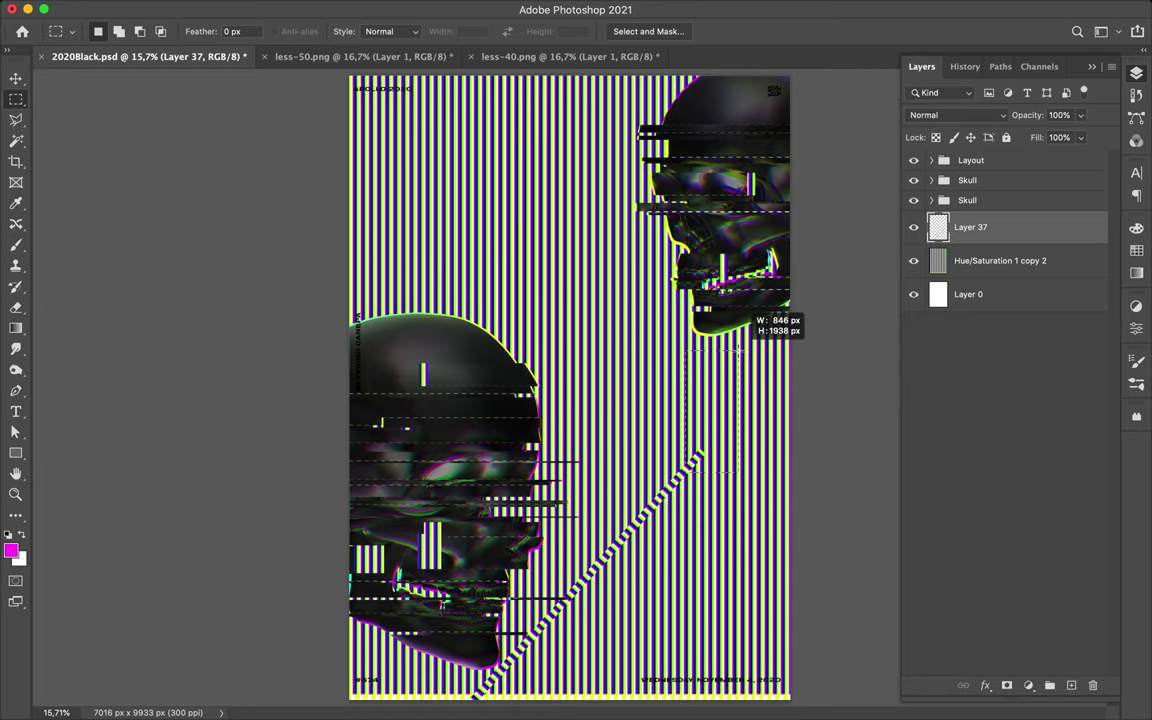
pyautogui.press('v')
pyautogui.moveTo(692, 474); pyautogui.dragTo(706, 350)
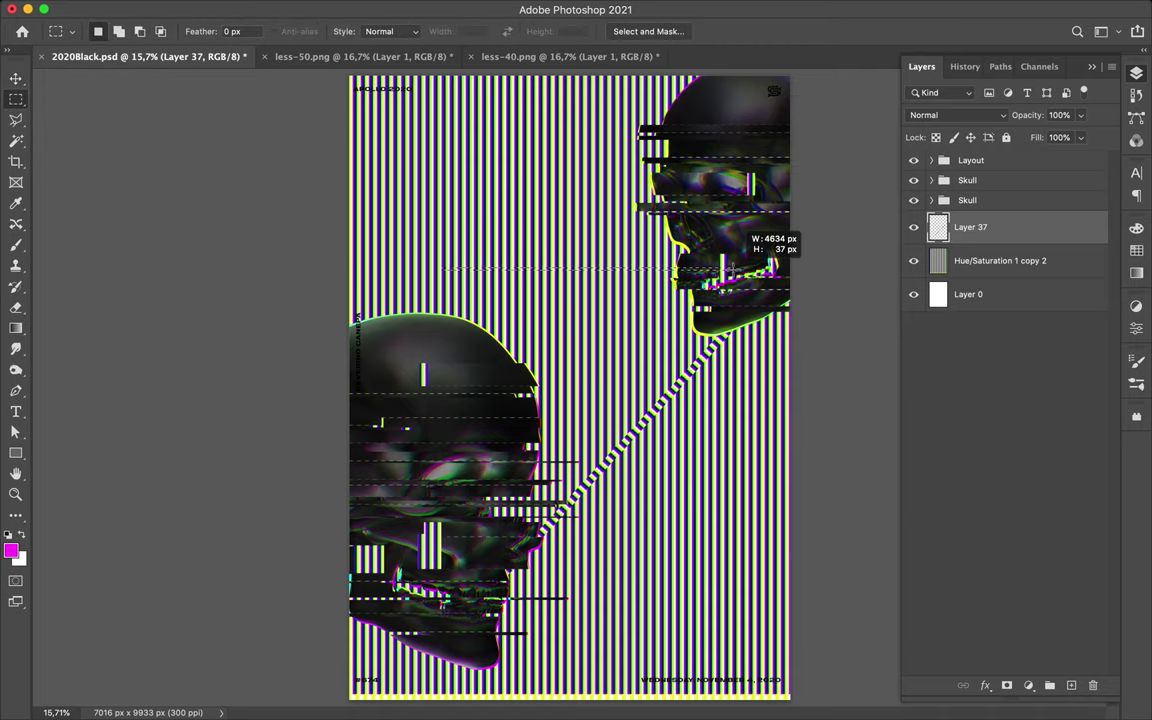
# Copy another stripe strip, rotate it 90°, stretch it, and move it left and up
pyautogui.click(995, 261)
pyautogui.hotkey('ctrl', 'j')
pyautogui.hotkey('ctrl', 't')
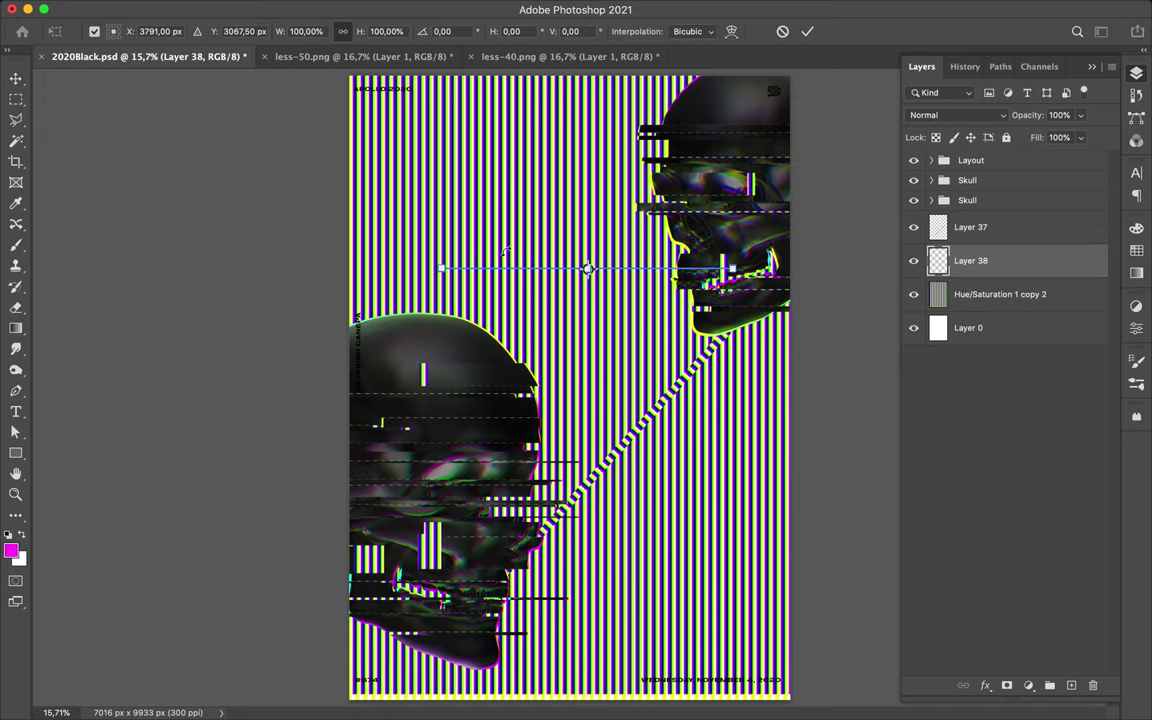
pyautogui.moveTo(573, 143); pyautogui.dragTo(576, 105)
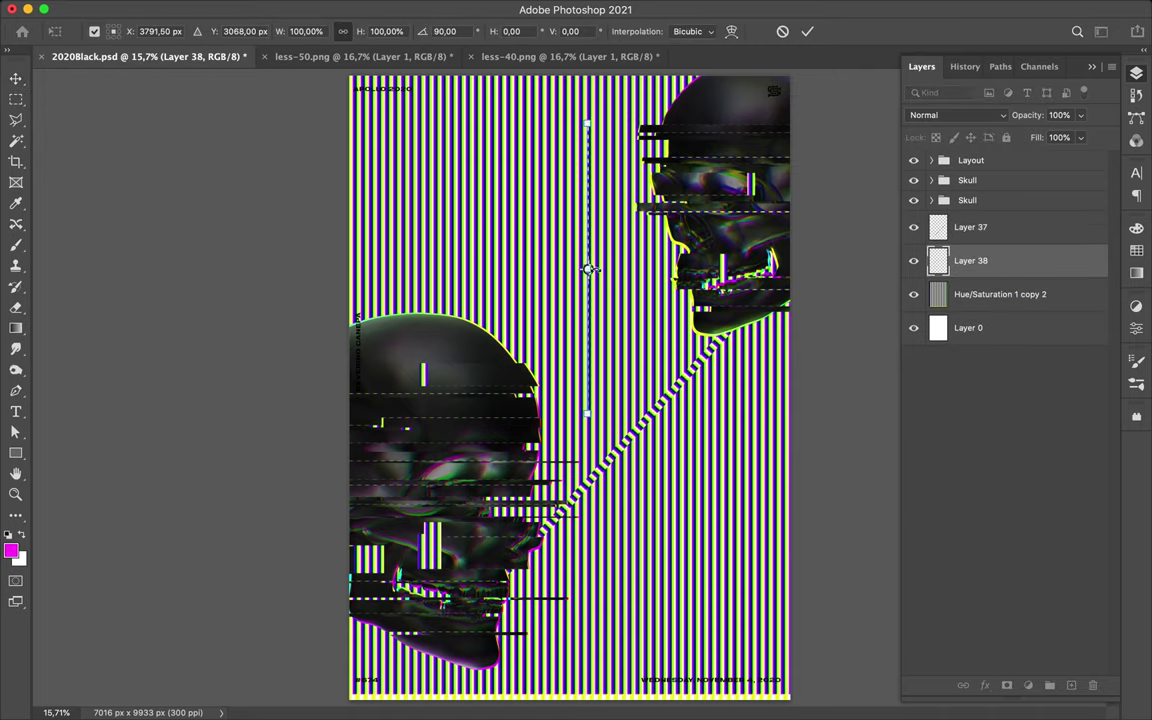
pyautogui.moveTo(586, 268); pyautogui.dragTo(583, 268)
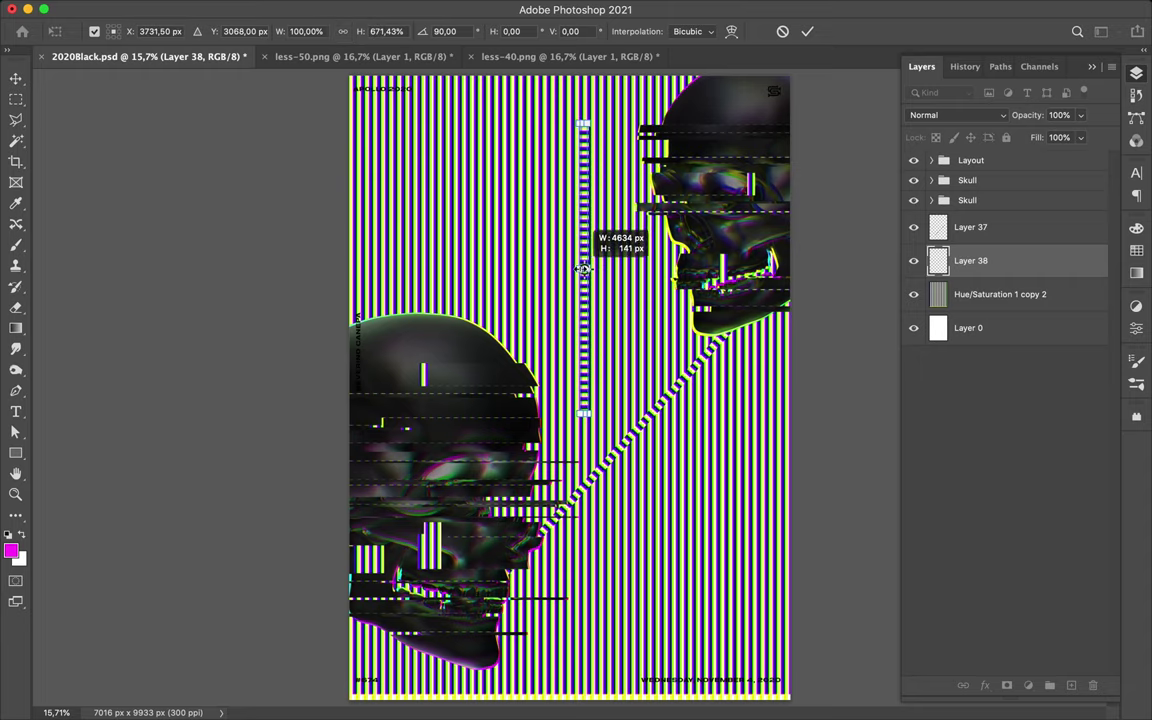
pyautogui.press('Return')
pyautogui.moveTo(586, 228); pyautogui.dragTo(356, 180)
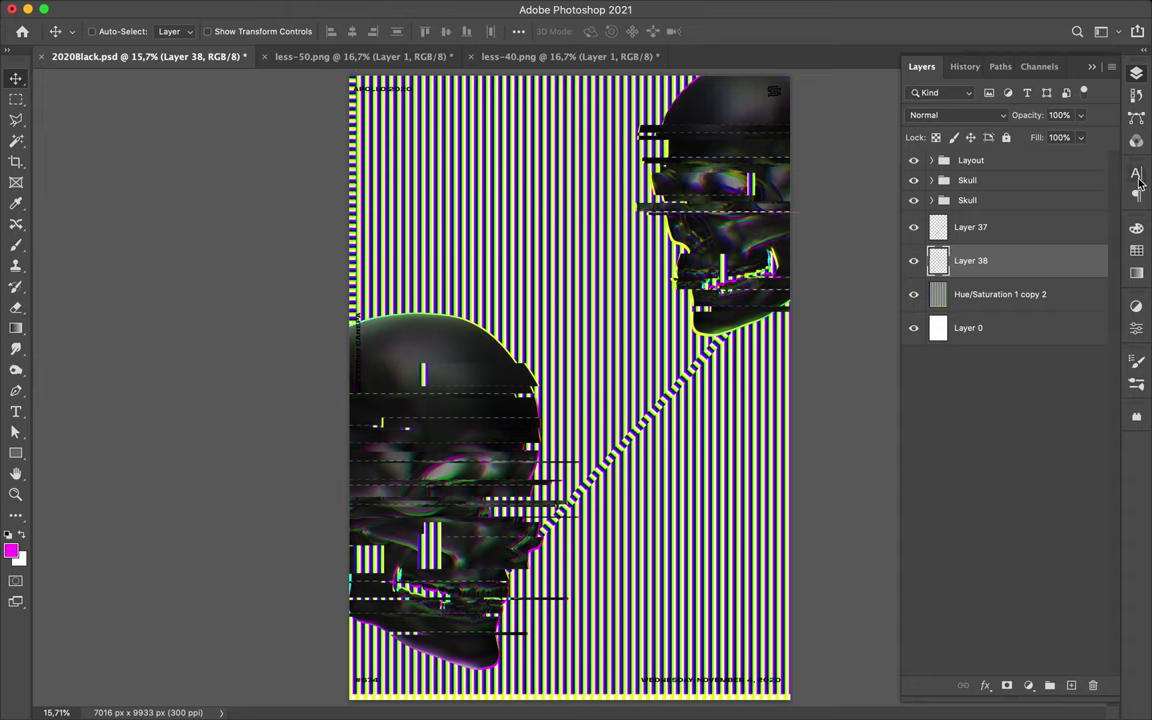
# Draw magenta bars at the left edge, undoing an accidental yellow one
pyautogui.click(1137, 177)
pyautogui.click(1136, 250)
pyautogui.press('u')
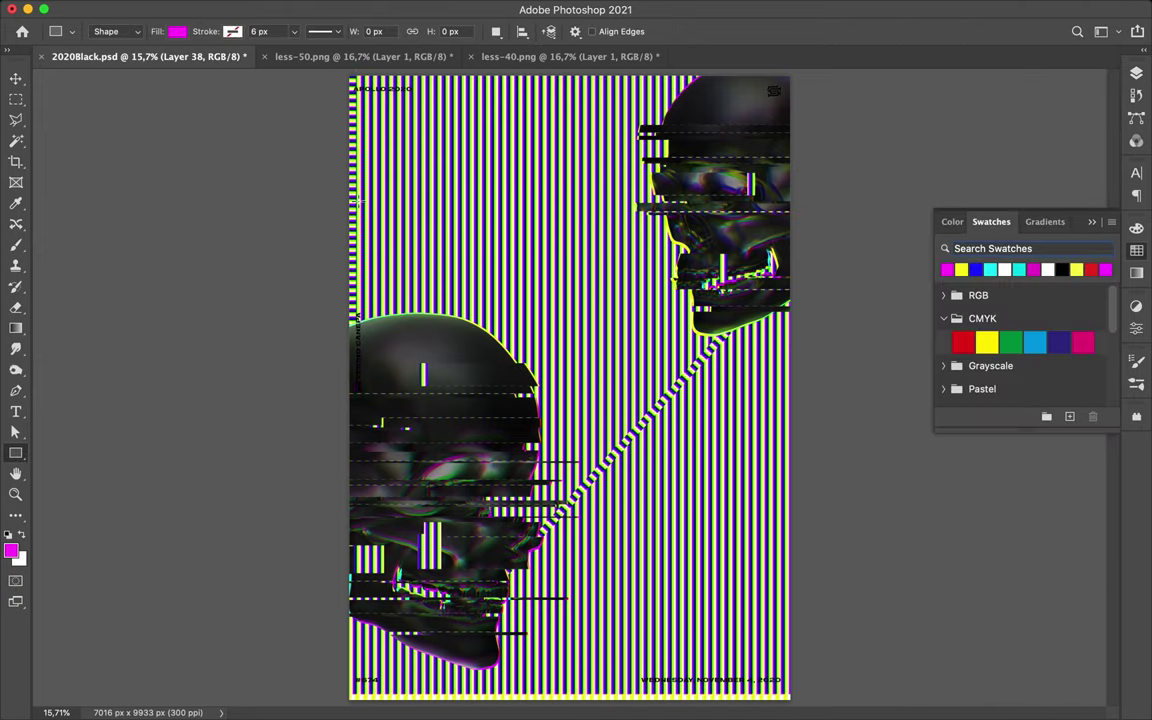
pyautogui.moveTo(363, 243); pyautogui.dragTo(362, 243)
pyautogui.press('F7')
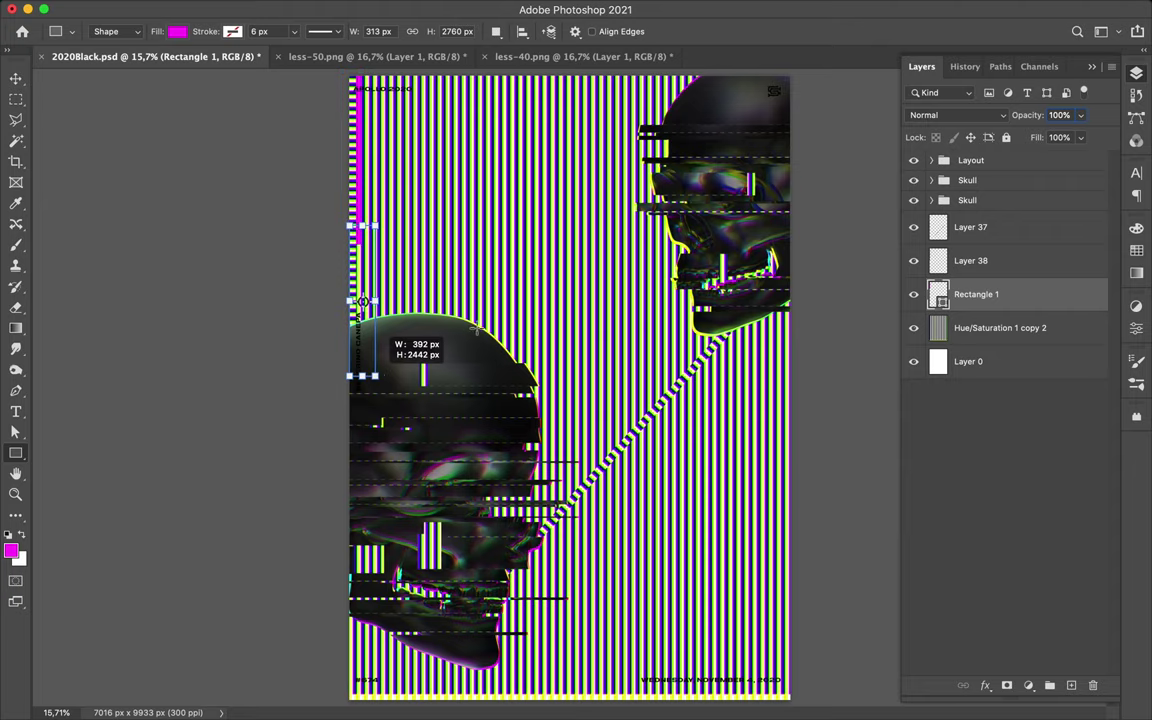
pyautogui.moveTo(351, 226); pyautogui.dragTo(376, 375)
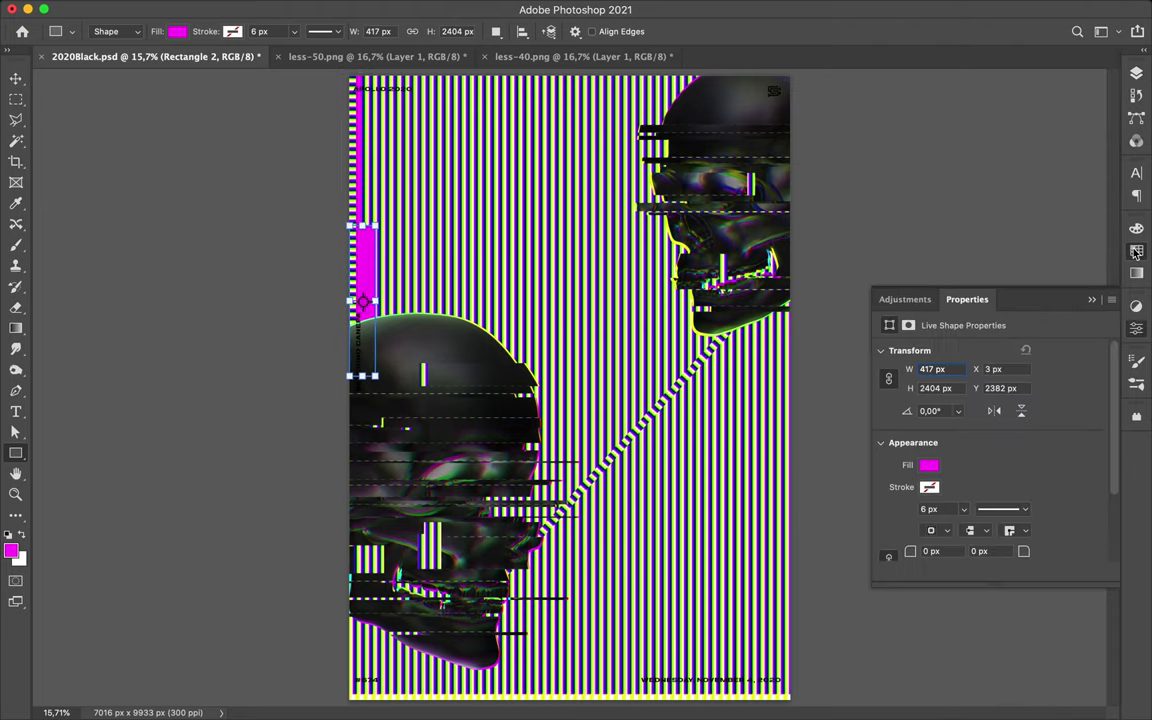
pyautogui.click(1137, 252)
pyautogui.click(960, 268)
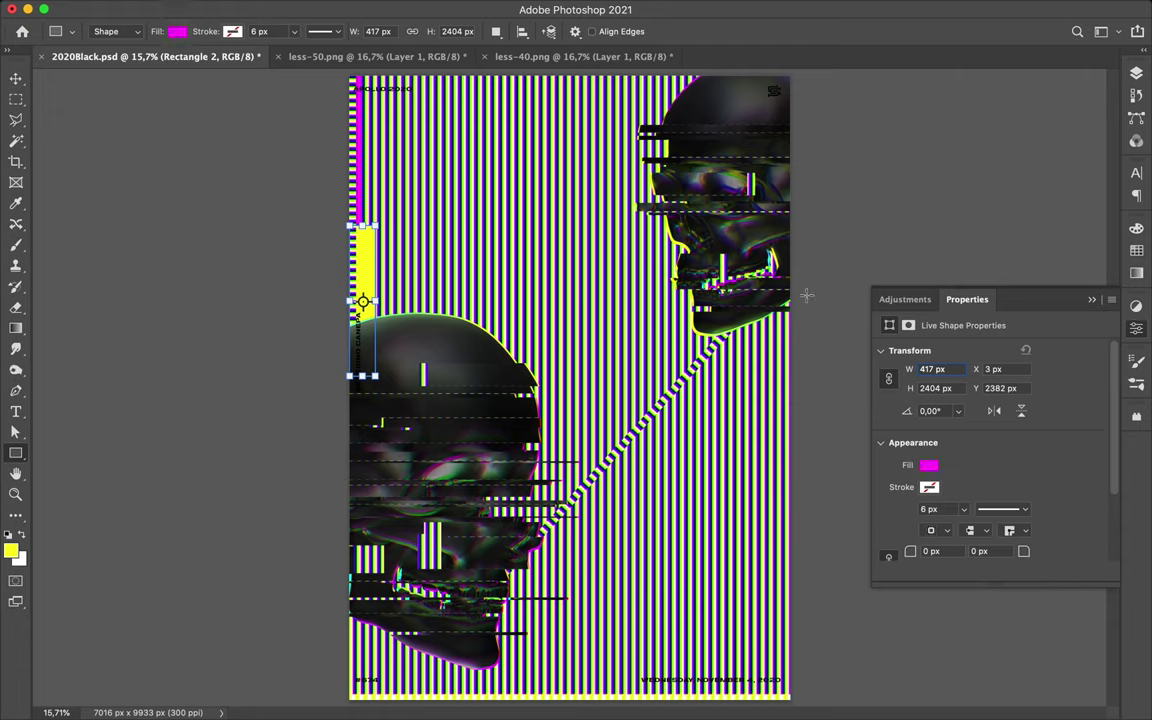
pyautogui.hotkey('ctrl', 'z')
pyautogui.hotkey('ctrl', 'z')
# Add a tall yellow right-edge bar and a small left bar, then offset the stripes up-right
pyautogui.moveTo(798, 293); pyautogui.dragTo(778, 405)
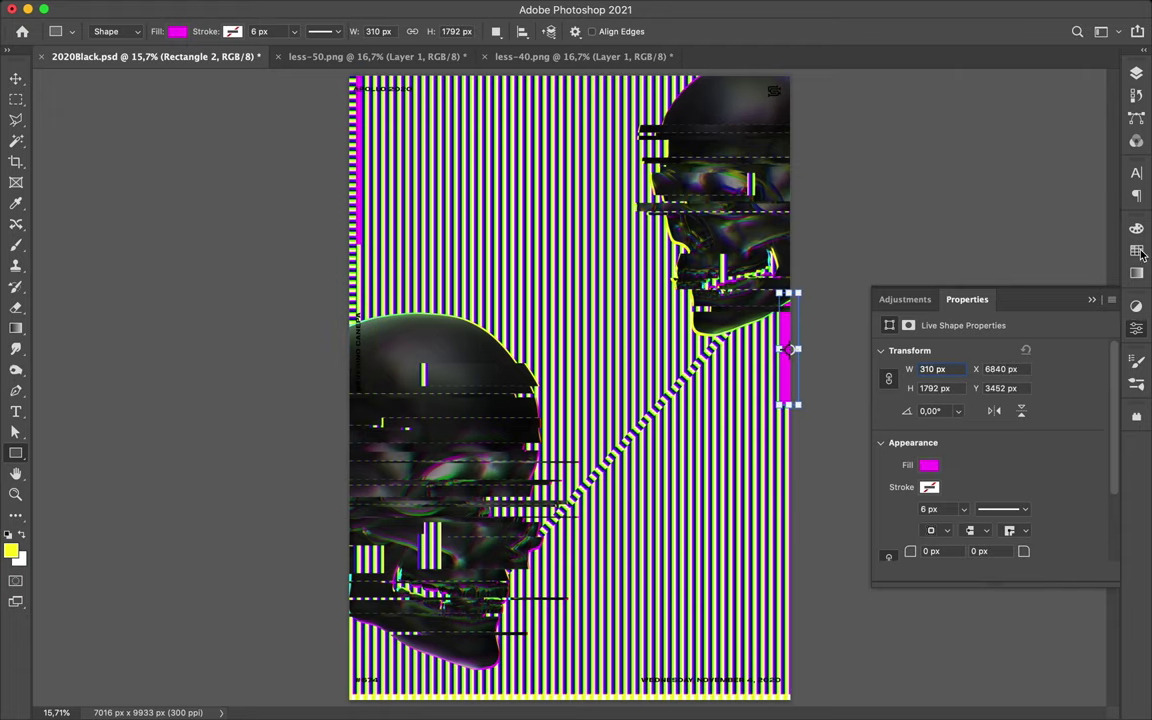
pyautogui.click(1137, 252)
pyautogui.click(1076, 269)
pyautogui.moveTo(772, 710); pyautogui.dragTo(790, 310)
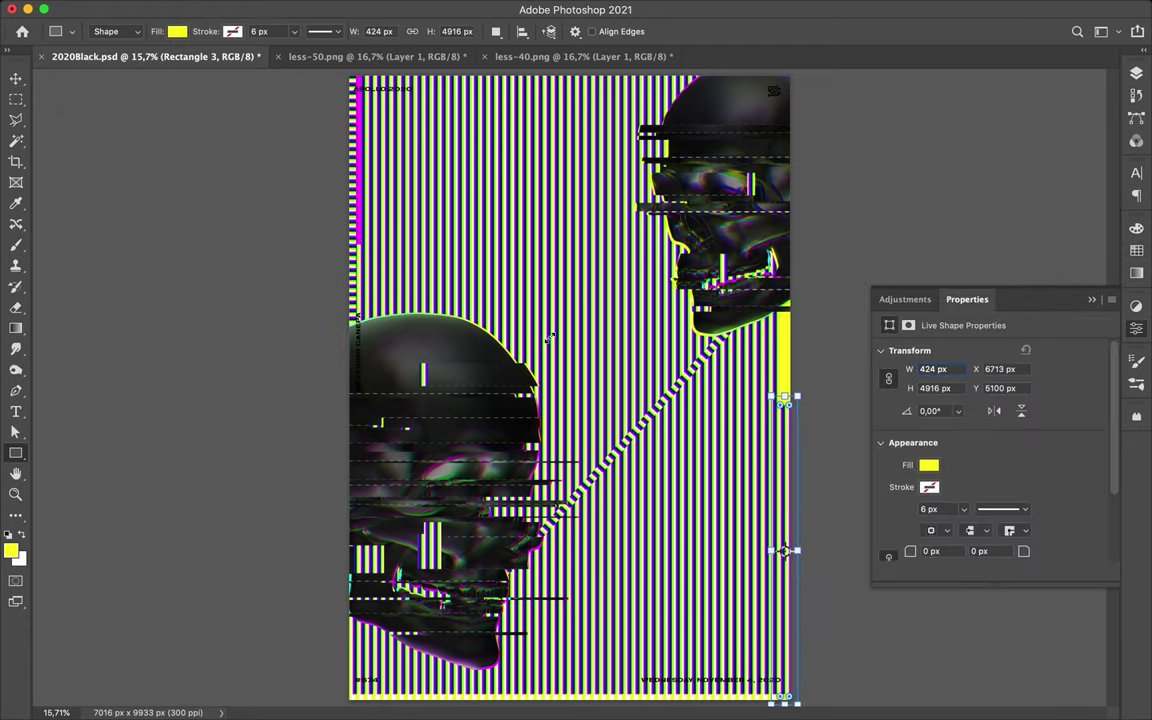
pyautogui.moveTo(343, 240); pyautogui.dragTo(372, 332)
pyautogui.click(1137, 250)
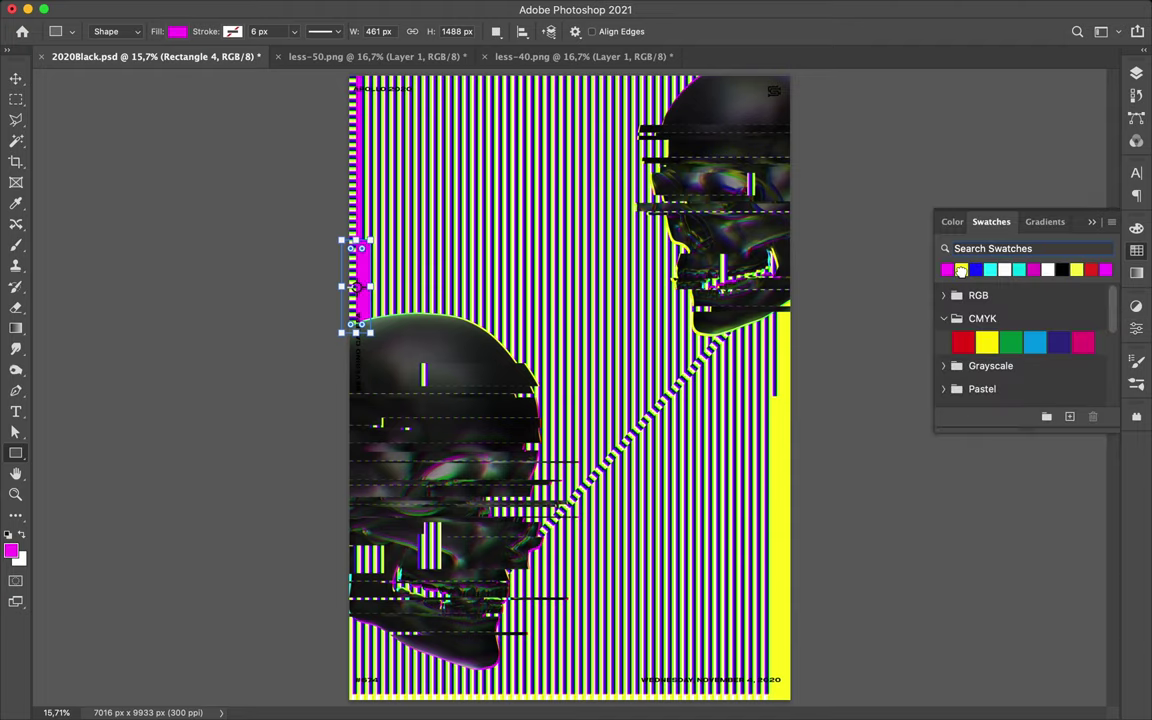
pyautogui.press('v')
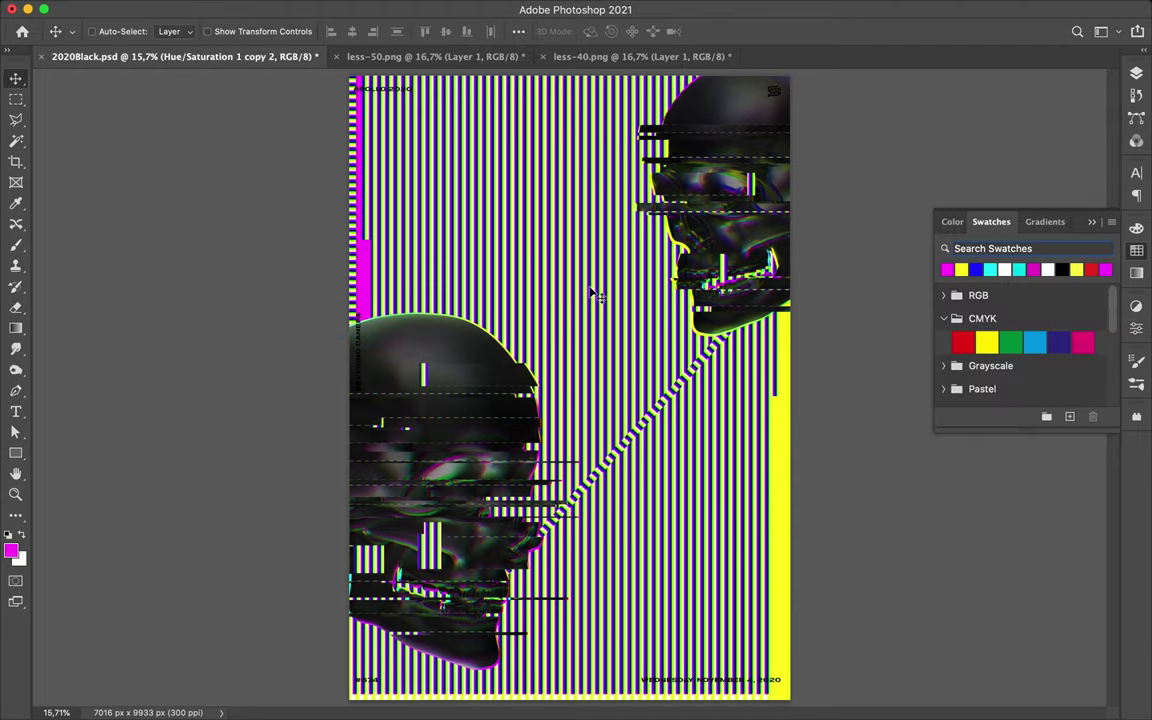
pyautogui.moveTo(567, 386); pyautogui.dragTo(640, 248)
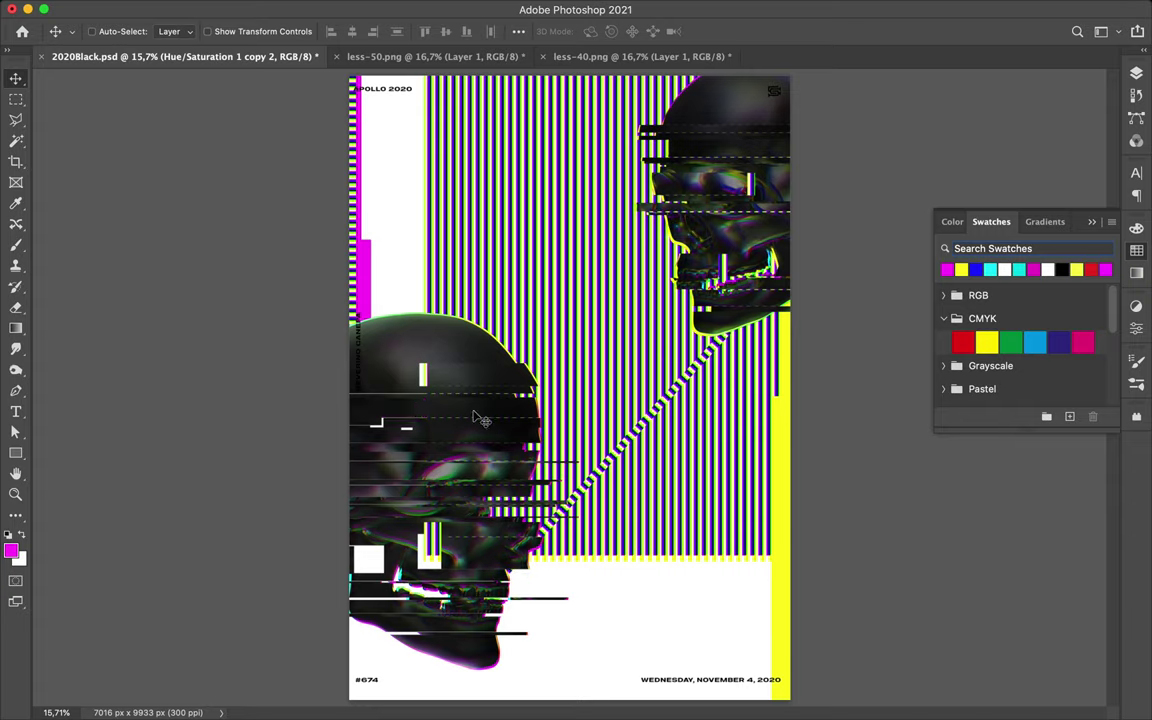
# Draw a magenta circle and place it behind the lower skull
pyautogui.click(15, 453)
pyautogui.click(80, 470)
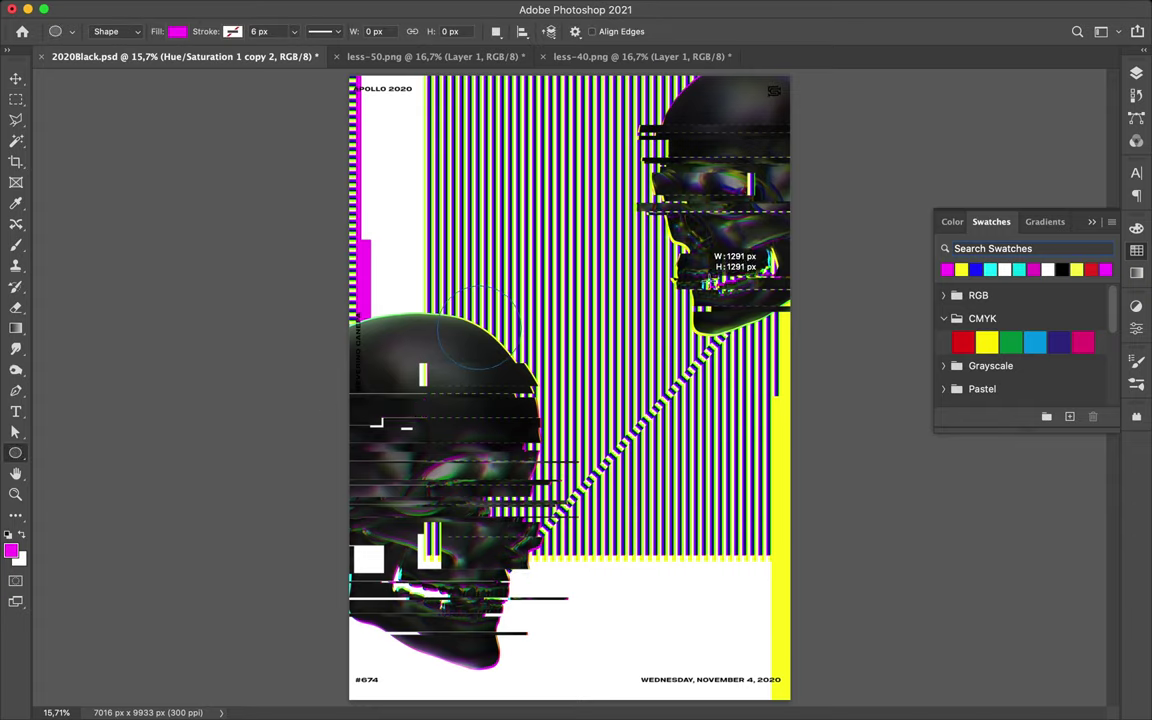
pyautogui.moveTo(545, 300); pyautogui.dragTo(590, 372)
pyautogui.press('v')
pyautogui.hotkey('ctrl', '[')
pyautogui.moveTo(569, 266)
pyautogui.mouseDown()
pyautogui.moveTo(508, 325)
pyautogui.moveTo(734, 128)
pyautogui.mouseUp()
# Duplicate the circle toward the upper skull, shrink it to half size and make it yellow
pyautogui.hotkey('ctrl', 'z')
pyautogui.moveTo(487, 315); pyautogui.dragTo(646, 126)
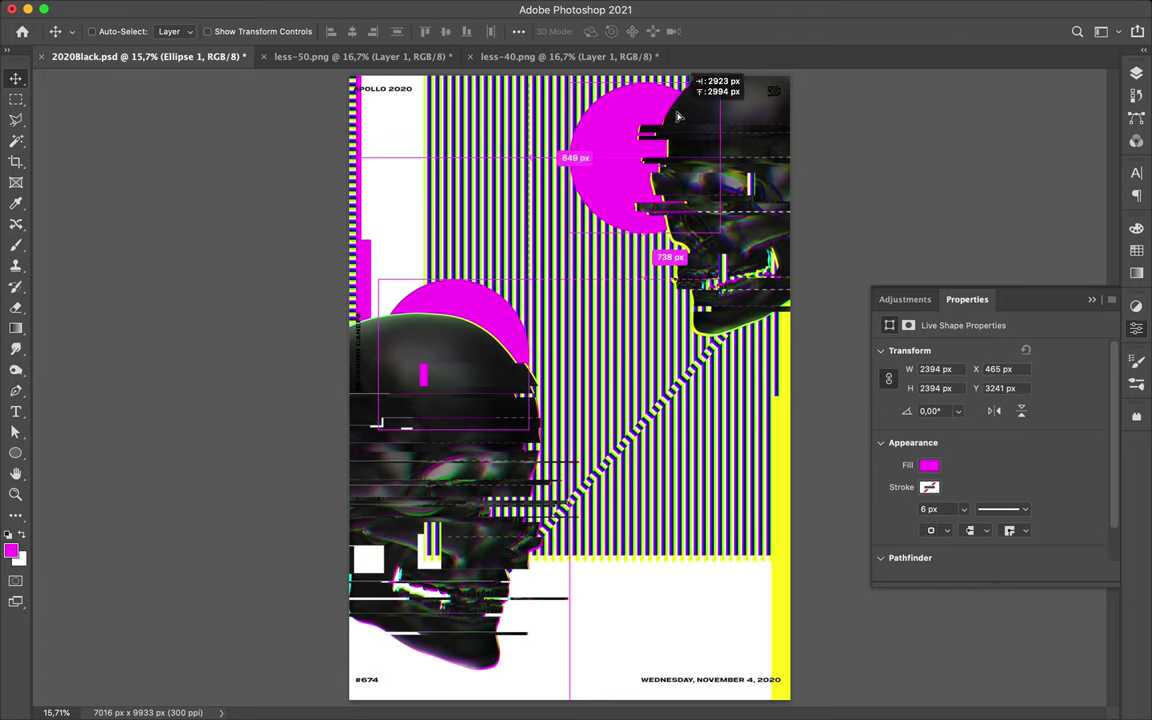
pyautogui.hotkey('ctrl', 't')
pyautogui.moveTo(580, 190); pyautogui.dragTo(648, 155)
pyautogui.click(1136, 250)
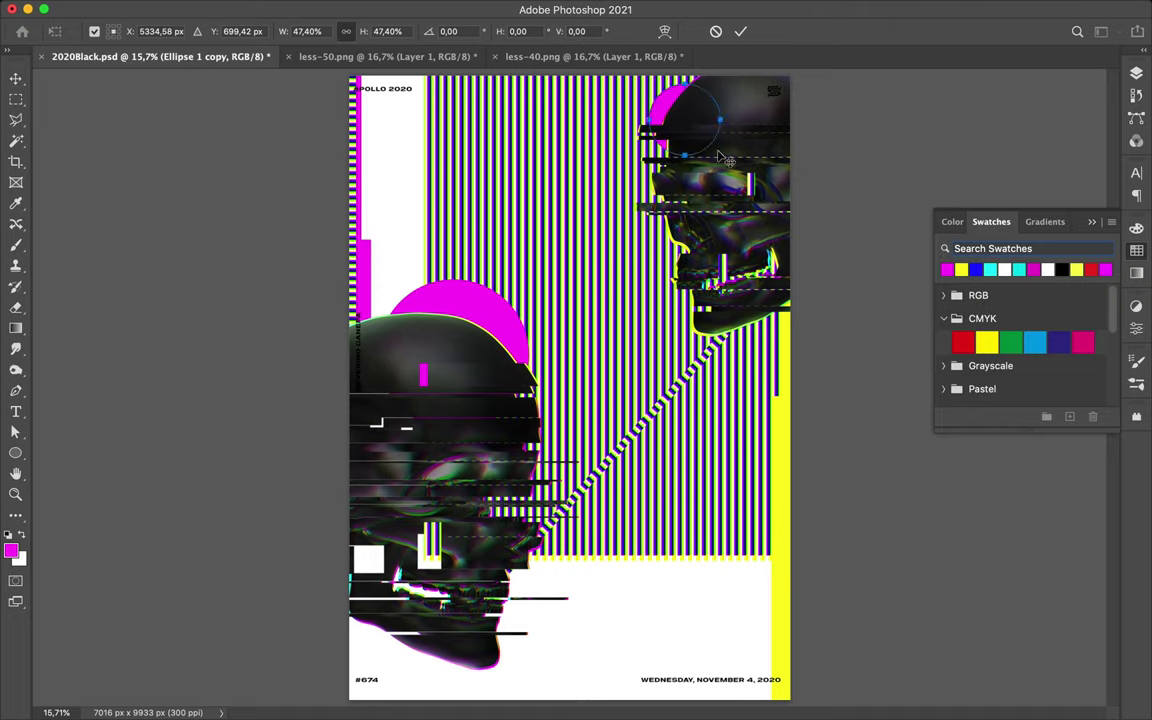
pyautogui.press('Return')
pyautogui.moveTo(987, 343); pyautogui.dragTo(680, 110)
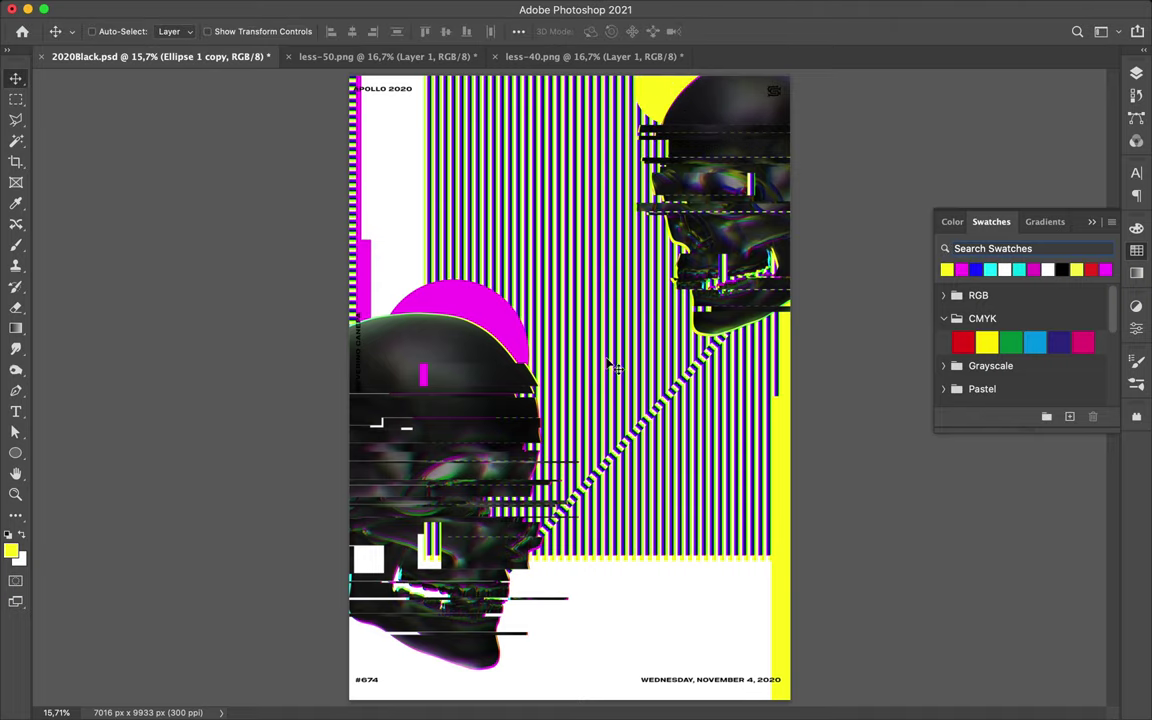
# Save the poster and close less-50.png without saving its changes
pyautogui.hotkey('ctrl', 's')
pyautogui.click(338, 57)
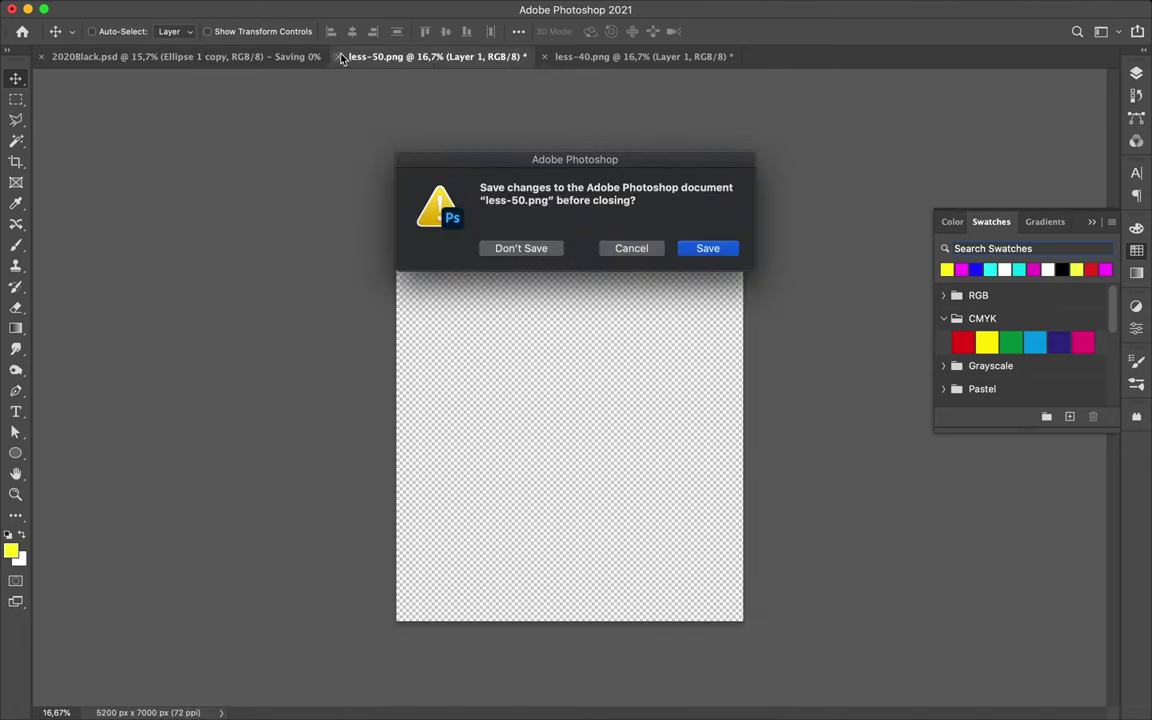
pyautogui.hotkey('ctrl', 'd')
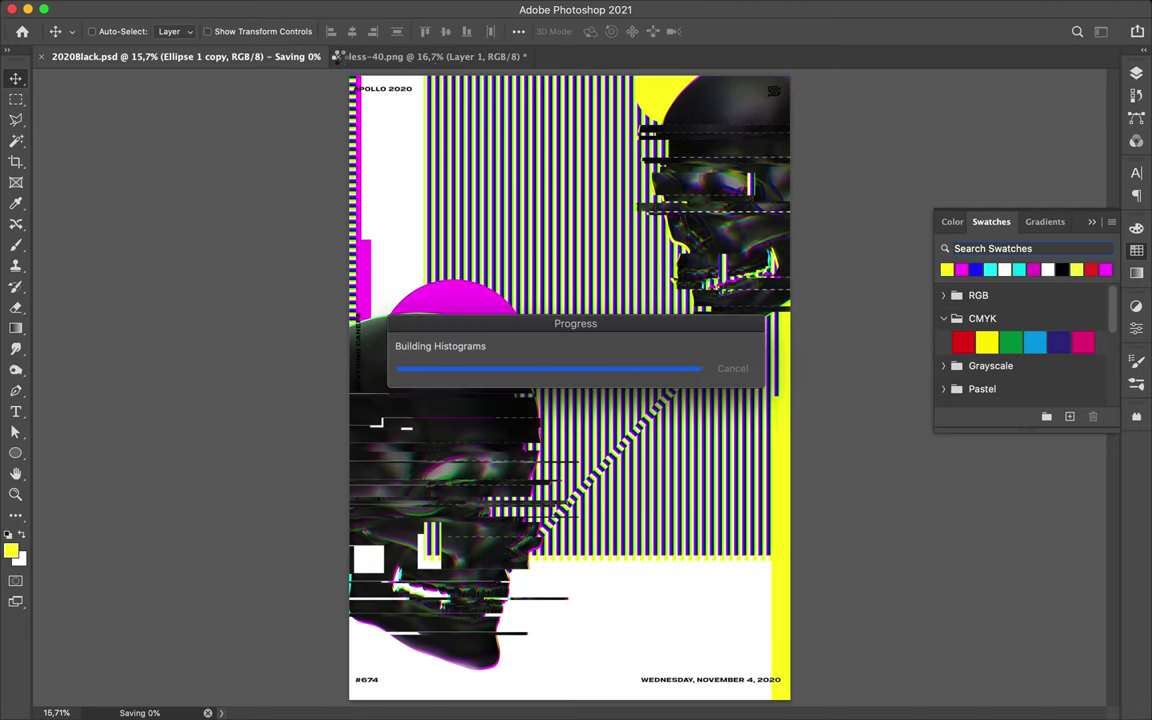
# Place the stripes copy and warp it into a twisted diamond fan between the skulls
pyautogui.moveTo(640, 343); pyautogui.dragTo(565, 343)
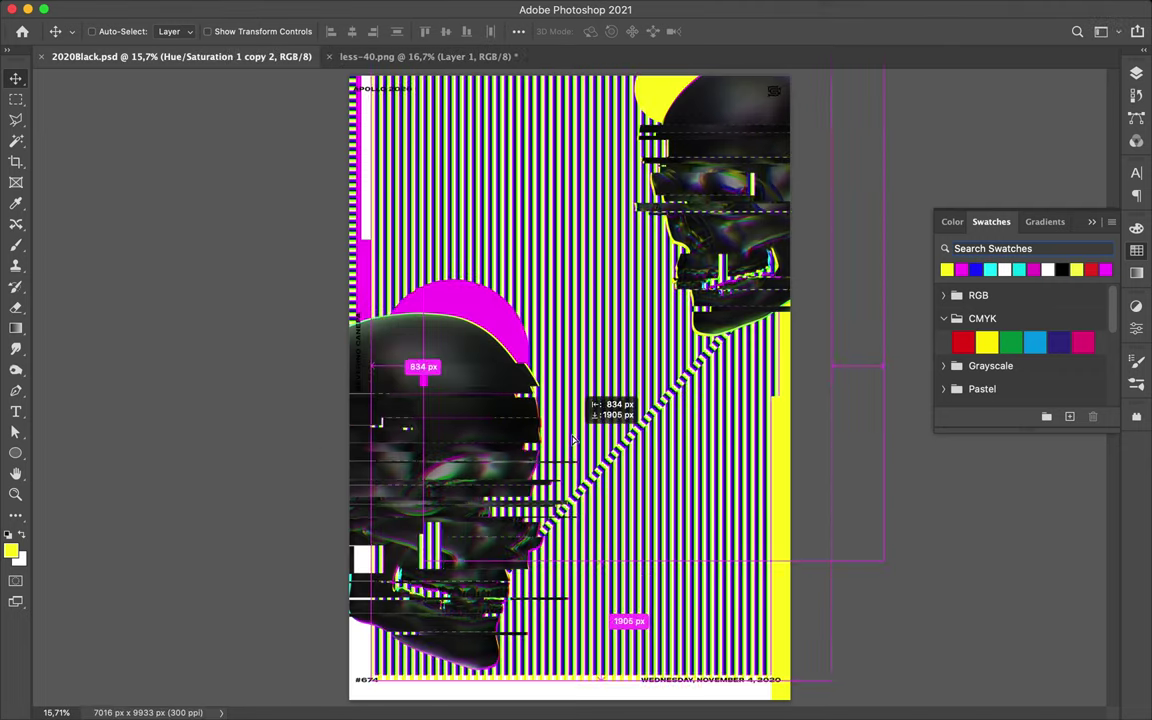
pyautogui.hotkey('ctrl', 't')
pyautogui.rightClick(565, 343)
pyautogui.click(591, 443)
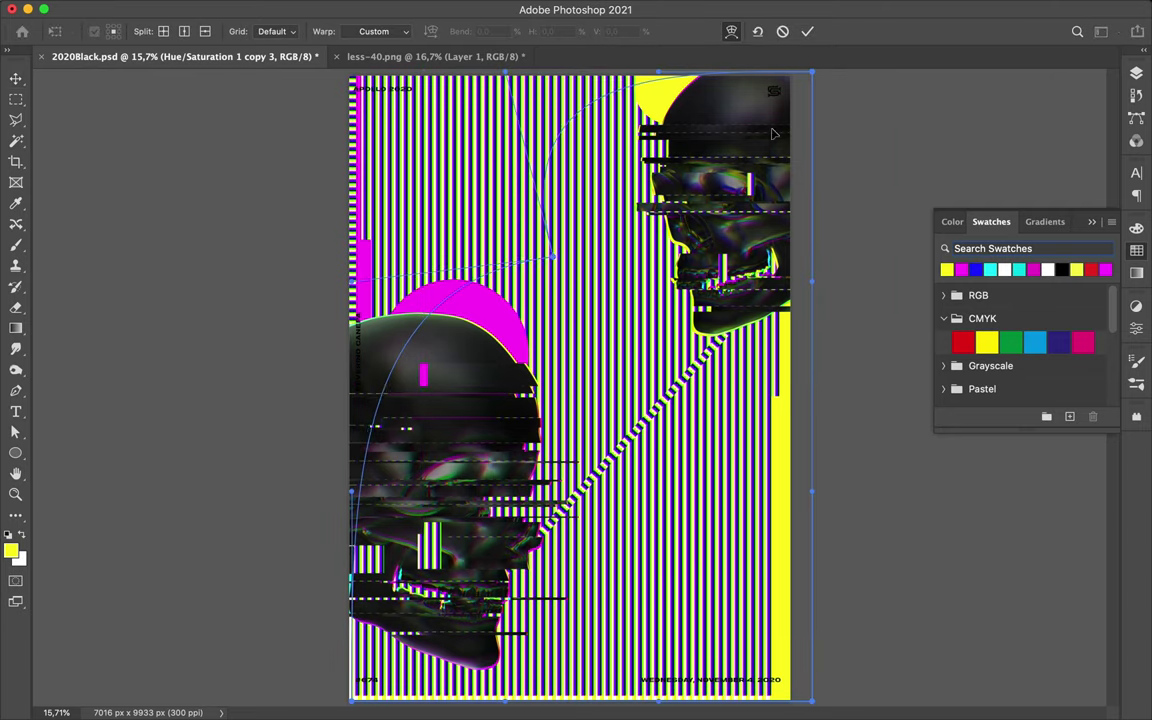
pyautogui.moveTo(812, 73); pyautogui.dragTo(540, 160)
pyautogui.moveTo(737, 597); pyautogui.dragTo(628, 336)
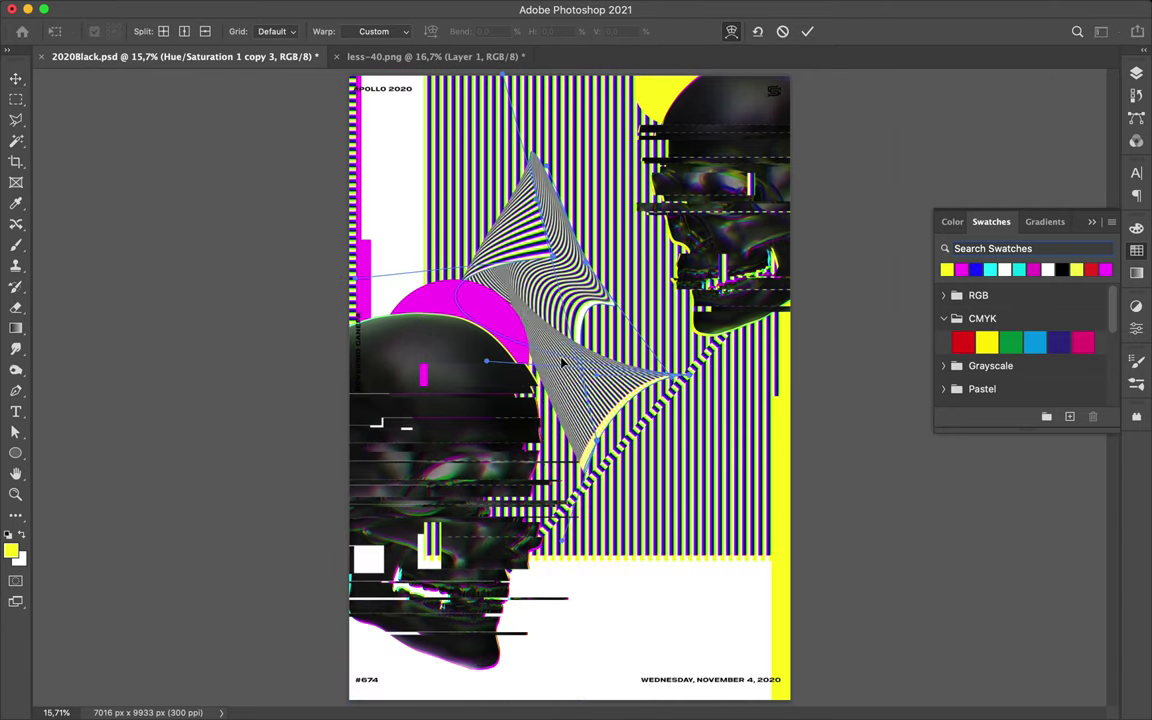
pyautogui.moveTo(486, 360); pyautogui.dragTo(455, 393)
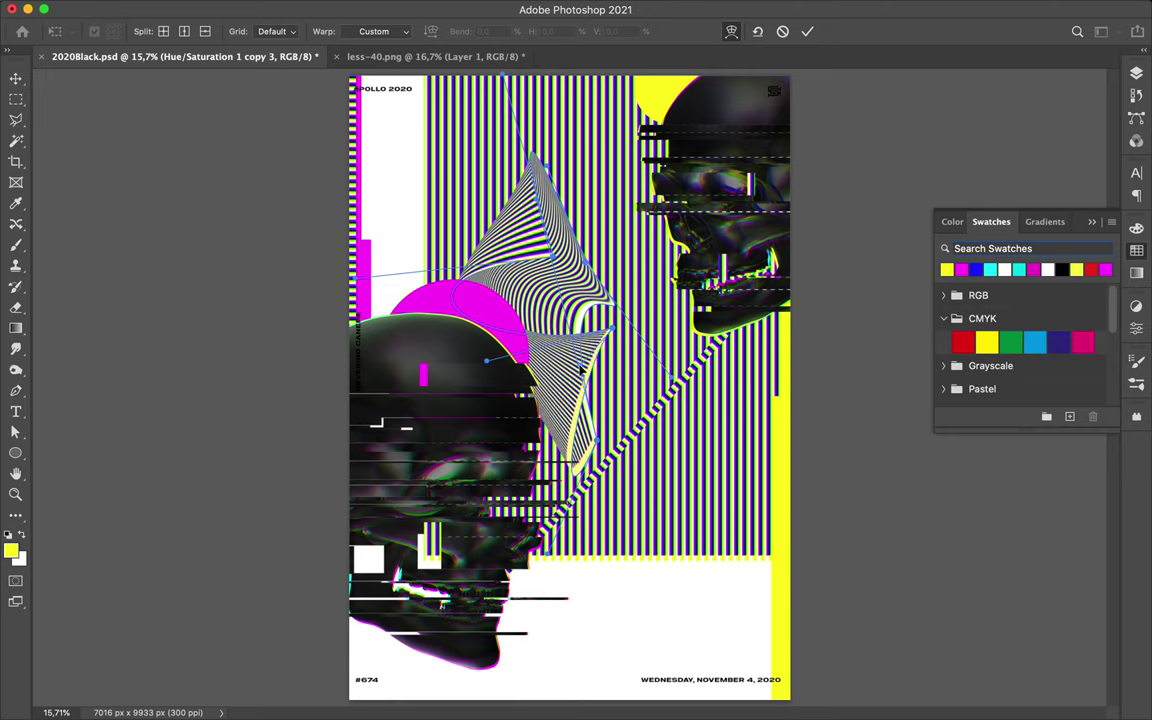
pyautogui.press('Return')
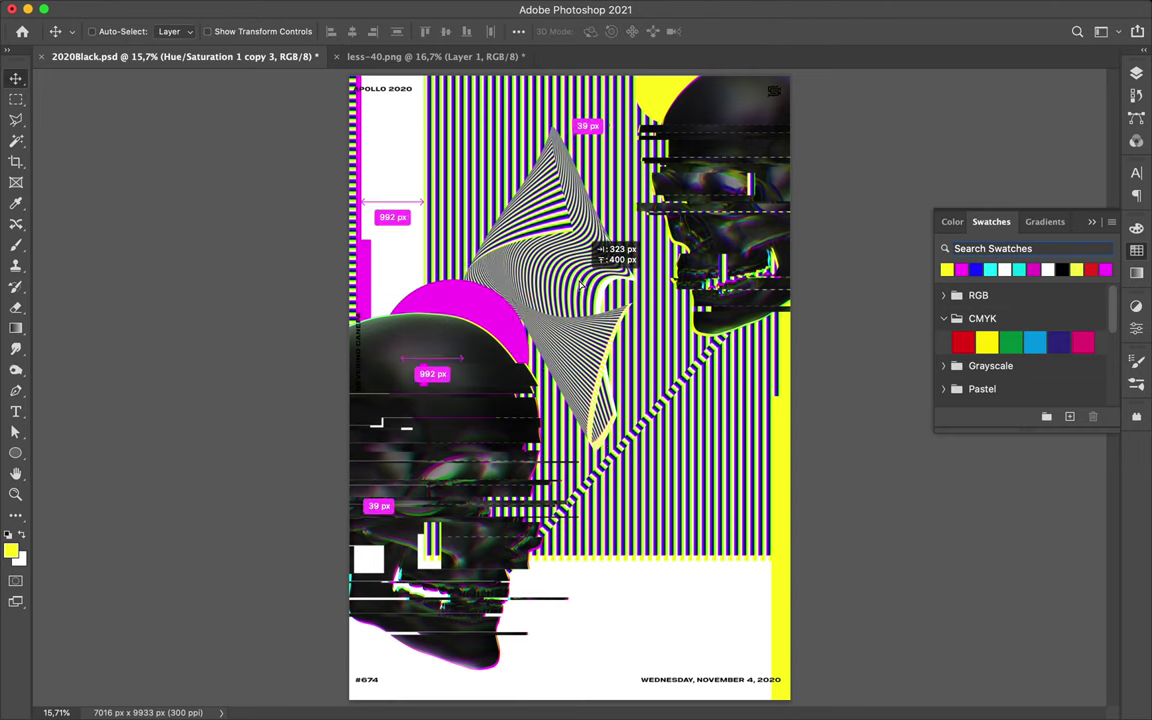
# Select Layer 39, reset colours to black and white, and apply a Gaussian Blur
pyautogui.press('F7')
pyautogui.keyDown('ctrl'); pyautogui.click(648, 362); pyautogui.keyUp('ctrl')
pyautogui.press('b')
pyautogui.press('d')
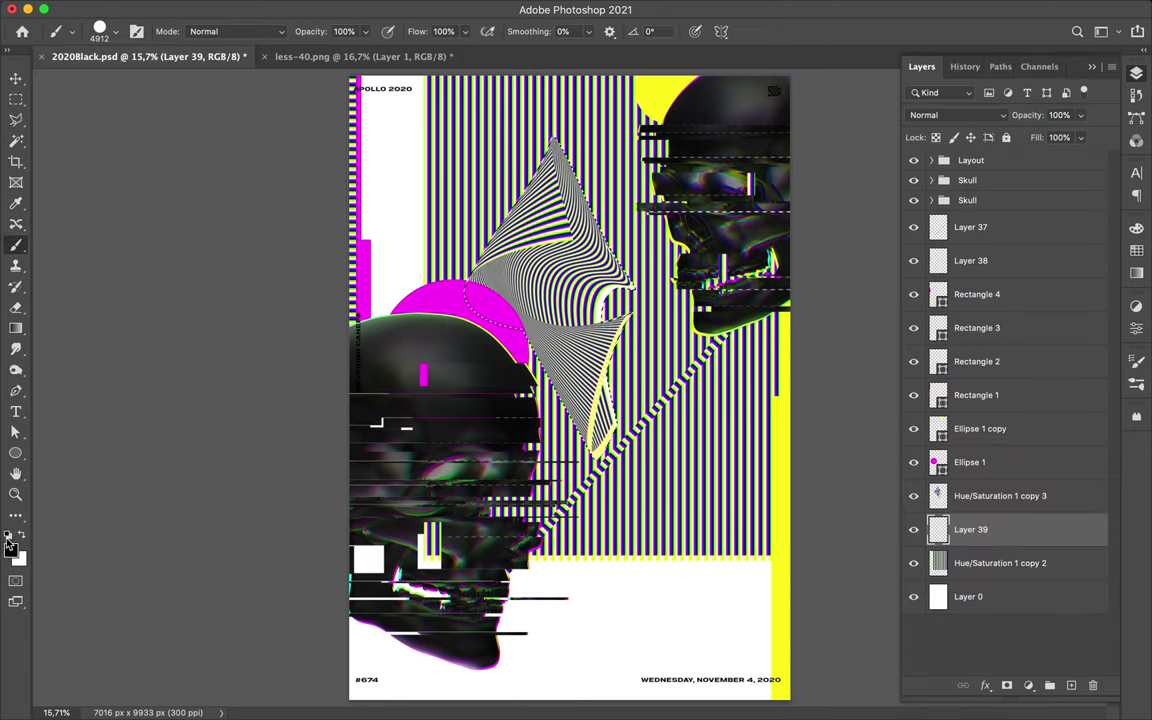
pyautogui.press('m')
pyautogui.click(406, 8)
pyautogui.click(680, 265)
pyautogui.press('Return')
pyautogui.press('v')
pyautogui.click(985, 200)
# Try duplicating and merging the Skull group, then discard the copy and restore the original
pyautogui.hotkey('ctrl', 'j')
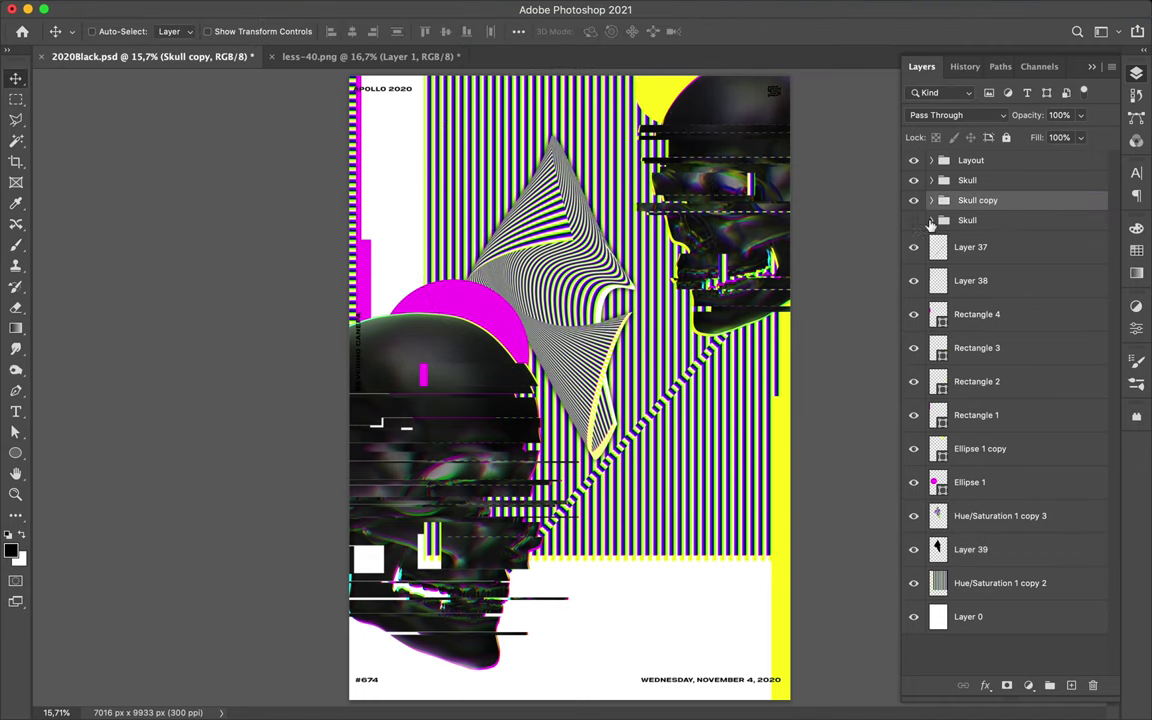
pyautogui.click(913, 221)
pyautogui.hotkey('ctrl', 'e')
pyautogui.moveTo(483, 396); pyautogui.dragTo(483, 396)
pyautogui.press('Delete')
pyautogui.click(913, 200)
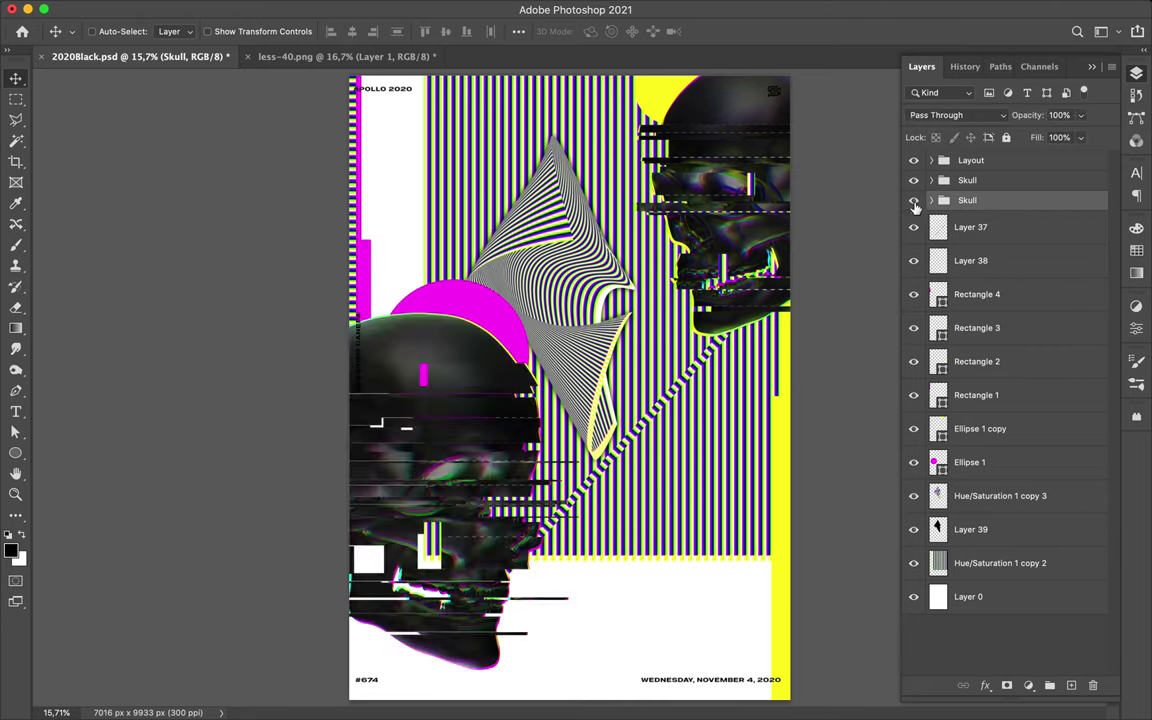
pyautogui.click(1003, 227)
# Set the Rectangle tool to yellow fill and draw thin bars across the left skull
pyautogui.click(15, 452)
pyautogui.click(52, 451)
pyautogui.click(10, 549)
pyautogui.click(1093, 226)
pyautogui.click(1136, 249)
pyautogui.click(940, 265)
pyautogui.moveTo(493, 436)
pyautogui.mouseDown()
pyautogui.moveTo(340, 441)
pyautogui.moveTo(612, 465)
pyautogui.mouseUp()
pyautogui.moveTo(340, 497); pyautogui.dragTo(345, 497)
pyautogui.moveTo(650, 520)
pyautogui.mouseDown()
pyautogui.moveTo(367, 520)
pyautogui.moveTo(339, 545)
pyautogui.mouseUp()
pyautogui.moveTo(368, 571); pyautogui.dragTo(505, 571)
# Add more thin yellow bars and a wider yellow block over the left skull
pyautogui.moveTo(329, 603); pyautogui.dragTo(392, 632)
pyautogui.moveTo(465, 612); pyautogui.dragTo(463, 610)
pyautogui.moveTo(352, 407); pyautogui.dragTo(408, 410)
pyautogui.moveTo(505, 360)
pyautogui.mouseDown()
pyautogui.moveTo(378, 366)
pyautogui.moveTo(392, 400)
pyautogui.moveTo(528, 426)
pyautogui.mouseUp()
pyautogui.moveTo(384, 374); pyautogui.dragTo(485, 377)
pyautogui.moveTo(329, 350); pyautogui.dragTo(397, 352)
pyautogui.moveTo(380, 476); pyautogui.dragTo(488, 478)
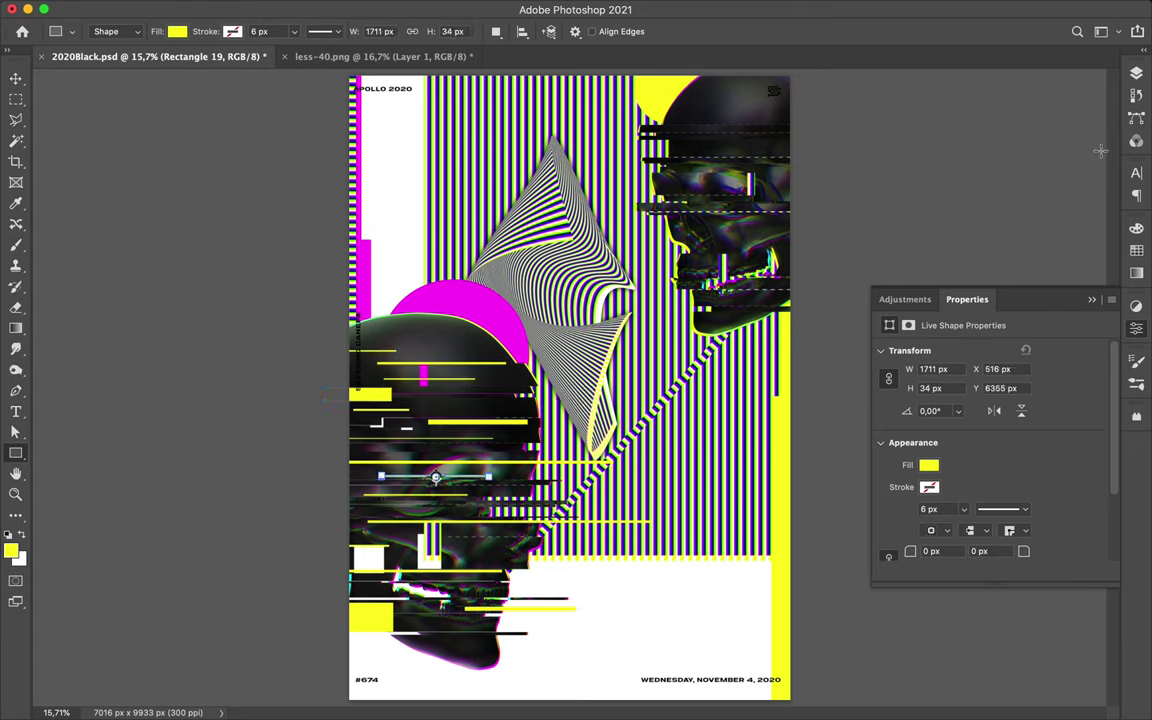
pyautogui.press('F7')
# Draw several thin yellow bars across the right skull
pyautogui.moveTo(799, 132); pyautogui.dragTo(801, 132)
pyautogui.moveTo(805, 131)
pyautogui.mouseDown()
pyautogui.moveTo(640, 133)
pyautogui.moveTo(630, 117)
pyautogui.mouseUp()
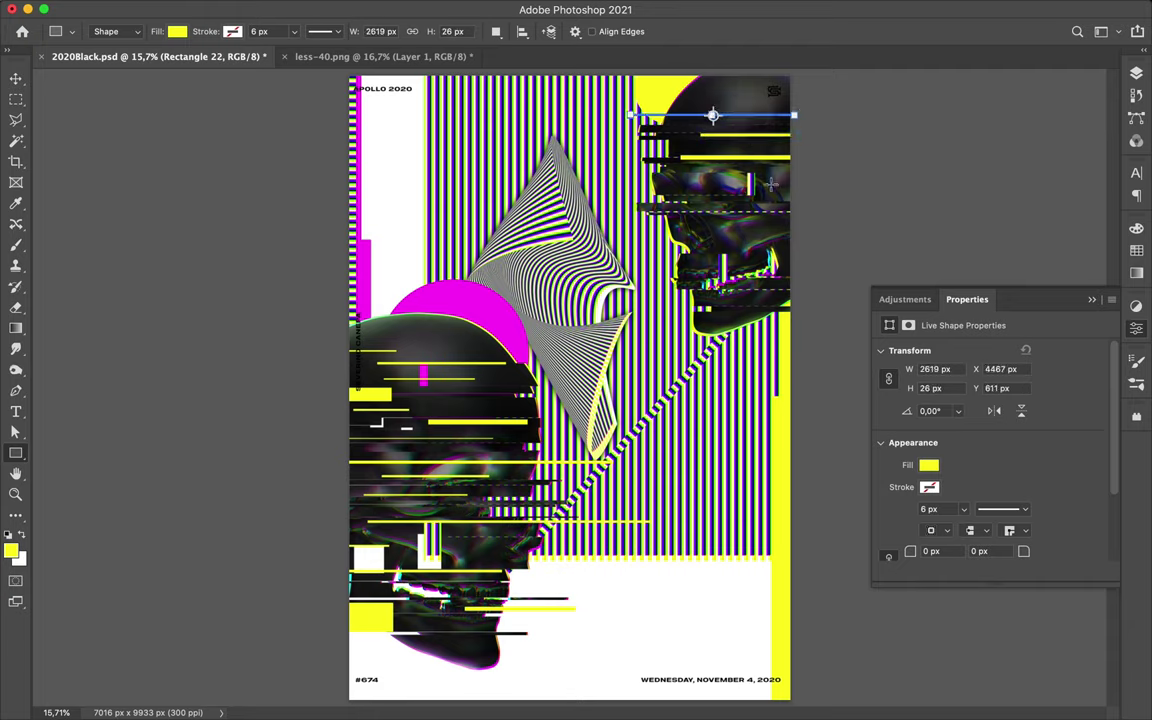
pyautogui.moveTo(666, 187); pyautogui.dragTo(640, 188)
pyautogui.moveTo(795, 190)
pyautogui.mouseDown()
pyautogui.moveTo(640, 195)
pyautogui.moveTo(714, 222)
pyautogui.mouseUp()
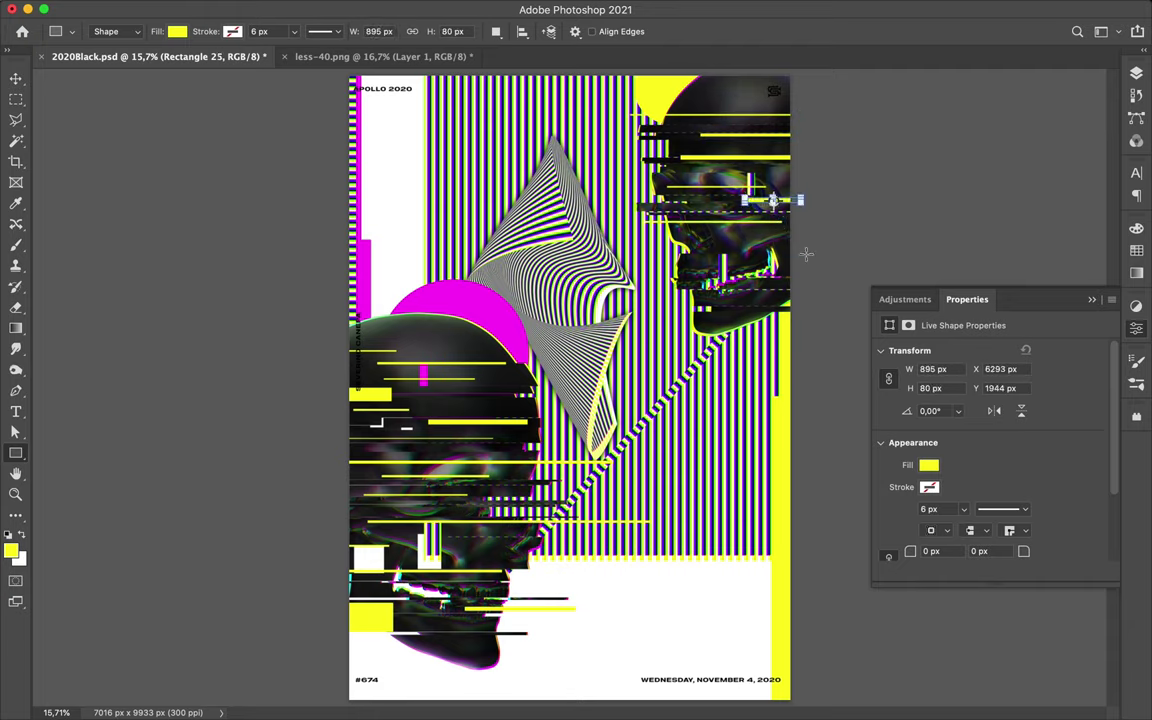
pyautogui.moveTo(727, 238); pyautogui.dragTo(727, 240)
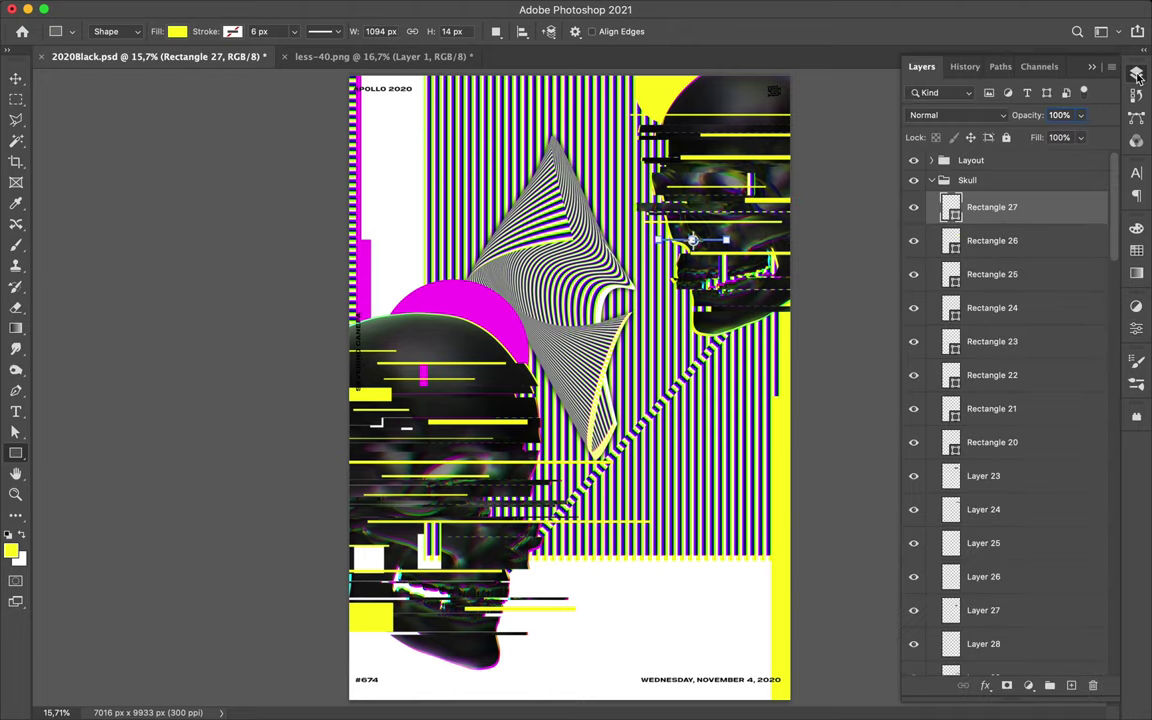
# Switch the fill to magenta from Swatches and draw magenta bars on the right skull
pyautogui.click(1136, 249)
pyautogui.moveTo(757, 178); pyautogui.dragTo(798, 216)
pyautogui.moveTo(797, 267); pyautogui.dragTo(797, 267)
pyautogui.moveTo(663, 144); pyautogui.dragTo(710, 145)
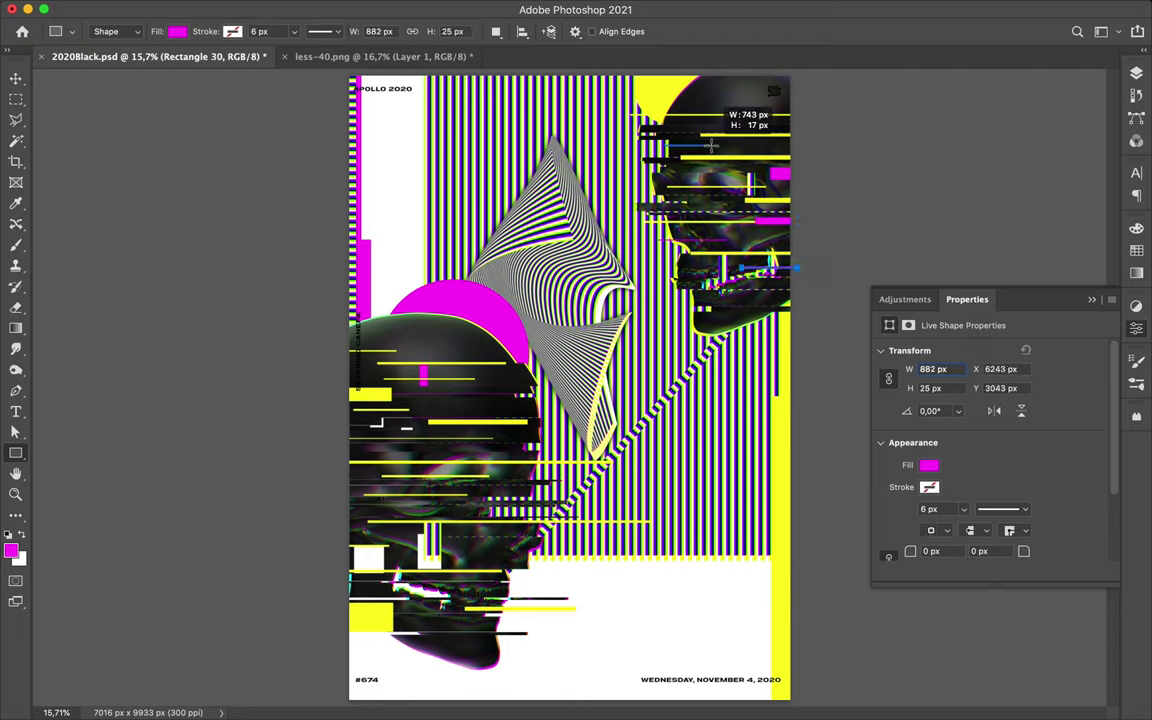
pyautogui.moveTo(792, 241); pyautogui.dragTo(793, 243)
pyautogui.moveTo(731, 316); pyautogui.dragTo(771, 322)
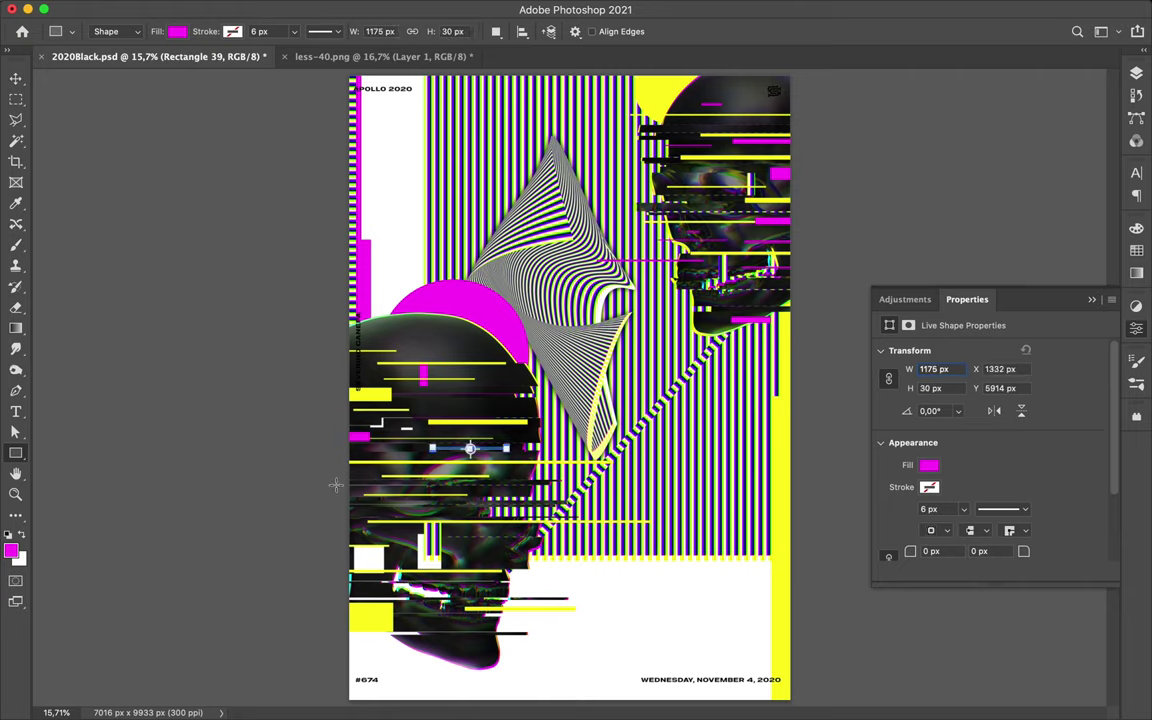
# Add thin magenta bars near the bottom and over the left skull
pyautogui.moveTo(509, 618); pyautogui.dragTo(559, 625)
pyautogui.moveTo(406, 440); pyautogui.dragTo(407, 441)
pyautogui.moveTo(464, 327); pyautogui.dragTo(464, 327)
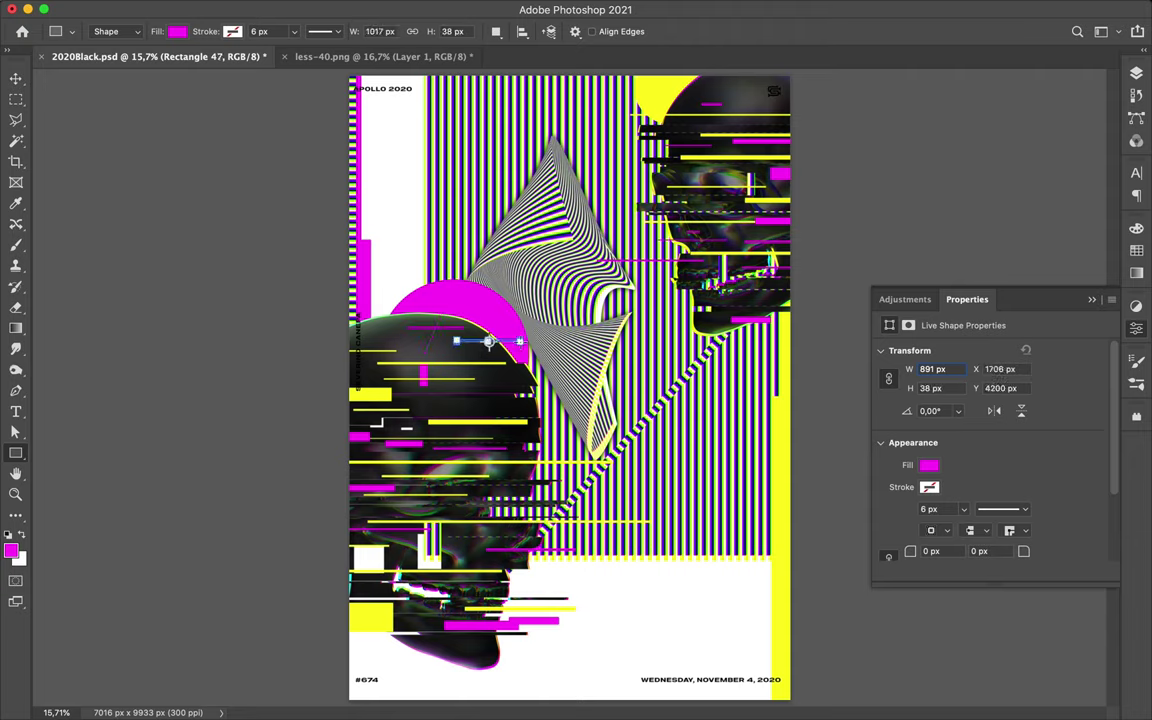
pyautogui.moveTo(513, 408); pyautogui.dragTo(552, 413)
# Change the bottom date text colour to white
pyautogui.press('v')
pyautogui.keyDown('super'); pyautogui.click(373, 681); pyautogui.keyUp('super')
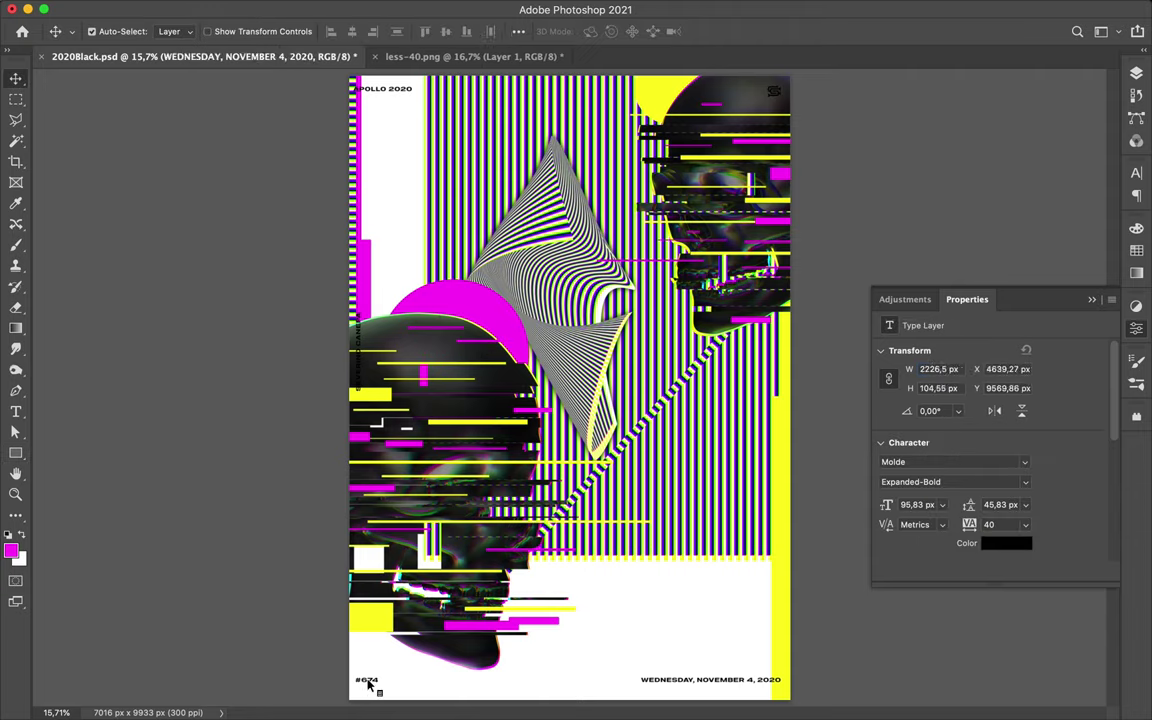
pyautogui.click(1136, 173)
pyautogui.click(1094, 266)
pyautogui.press('Return')
# Draw a black bar across the poster bottom and position it below the Skull group
pyautogui.press('u')
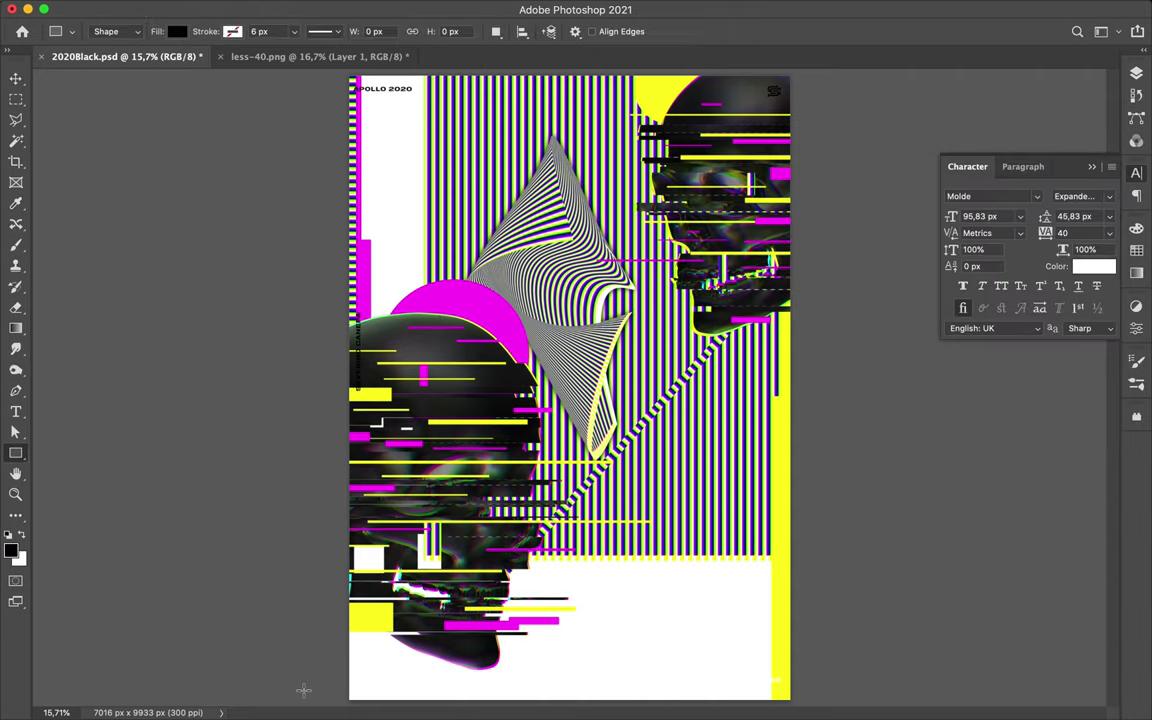
pyautogui.moveTo(360, 646); pyautogui.dragTo(782, 673)
pyautogui.press('v')
pyautogui.click(1136, 73)
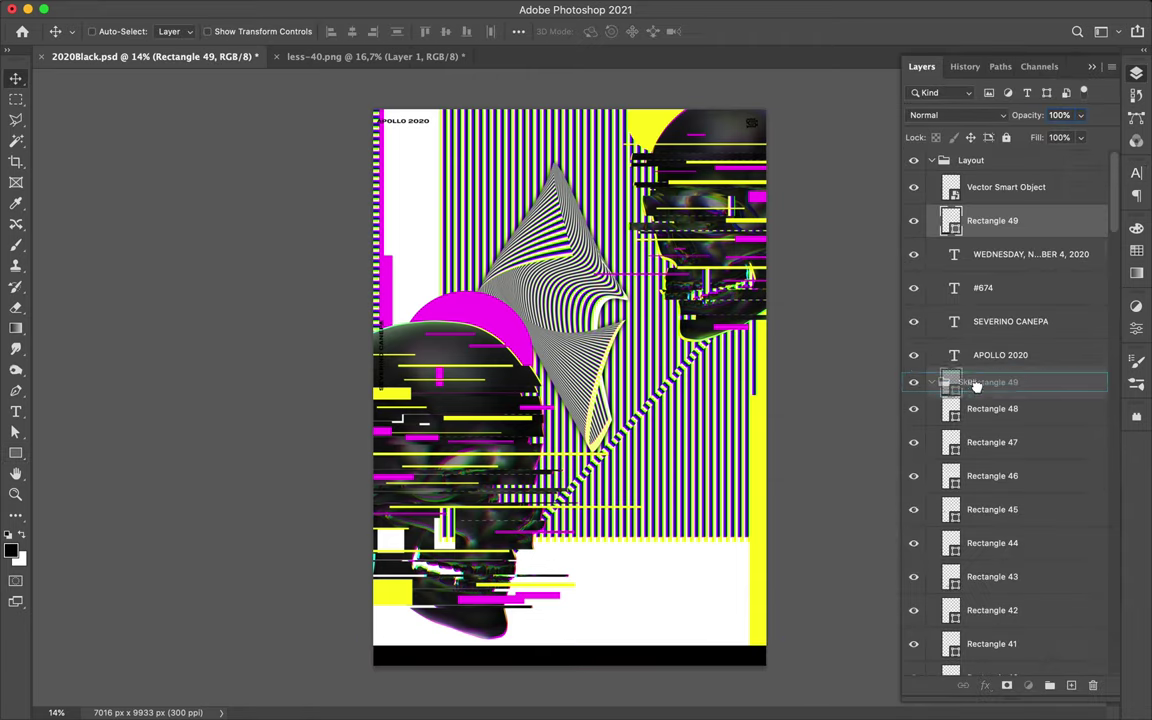
pyautogui.moveTo(977, 386); pyautogui.dragTo(977, 352)
pyautogui.moveTo(555, 657); pyautogui.dragTo(545, 648)
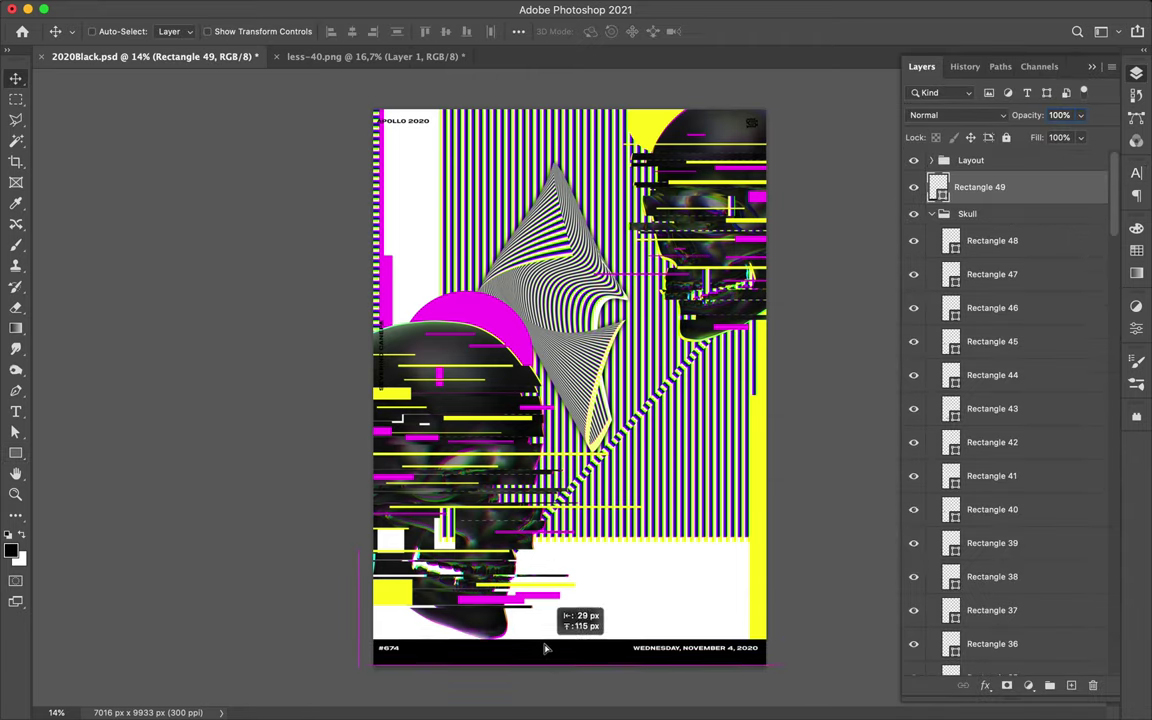
pyautogui.click(931, 213)
pyautogui.moveTo(1002, 189); pyautogui.dragTo(1002, 228)
# Draw black bars along the poster top and move one lower in the layer stack
pyautogui.hotkey('ctrl', 't')
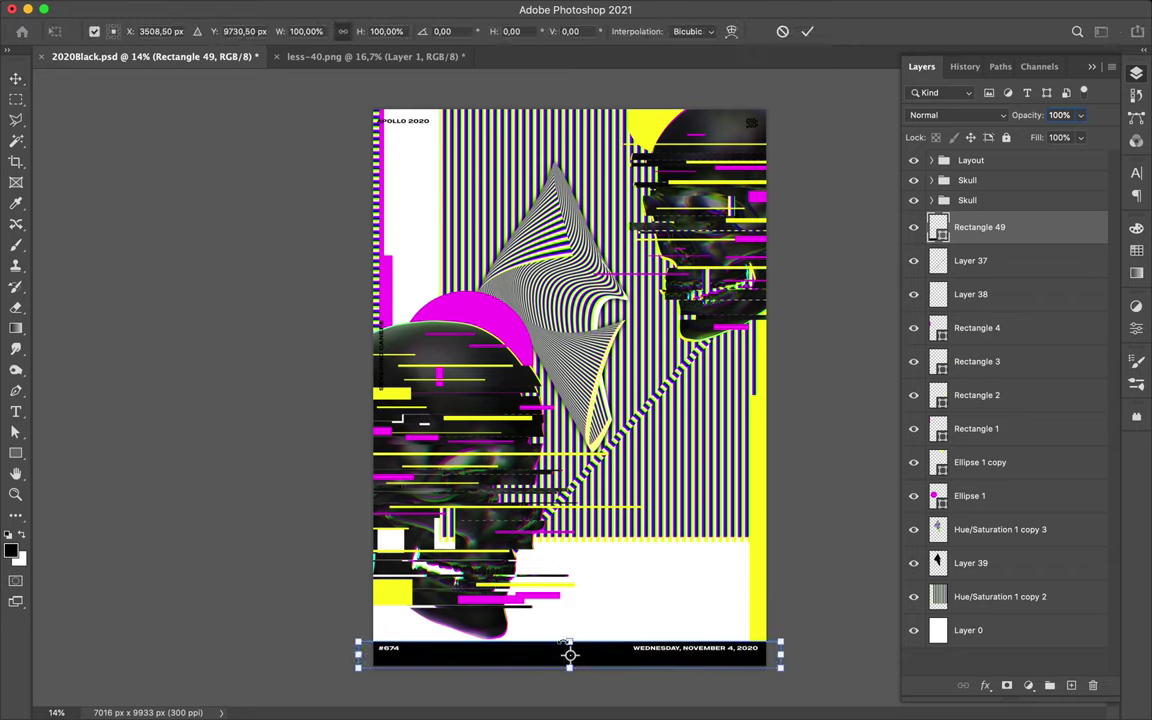
pyautogui.press('Escape')
pyautogui.press('u')
pyautogui.moveTo(528, 104); pyautogui.dragTo(684, 124)
pyautogui.moveTo(452, 100); pyautogui.dragTo(540, 114)
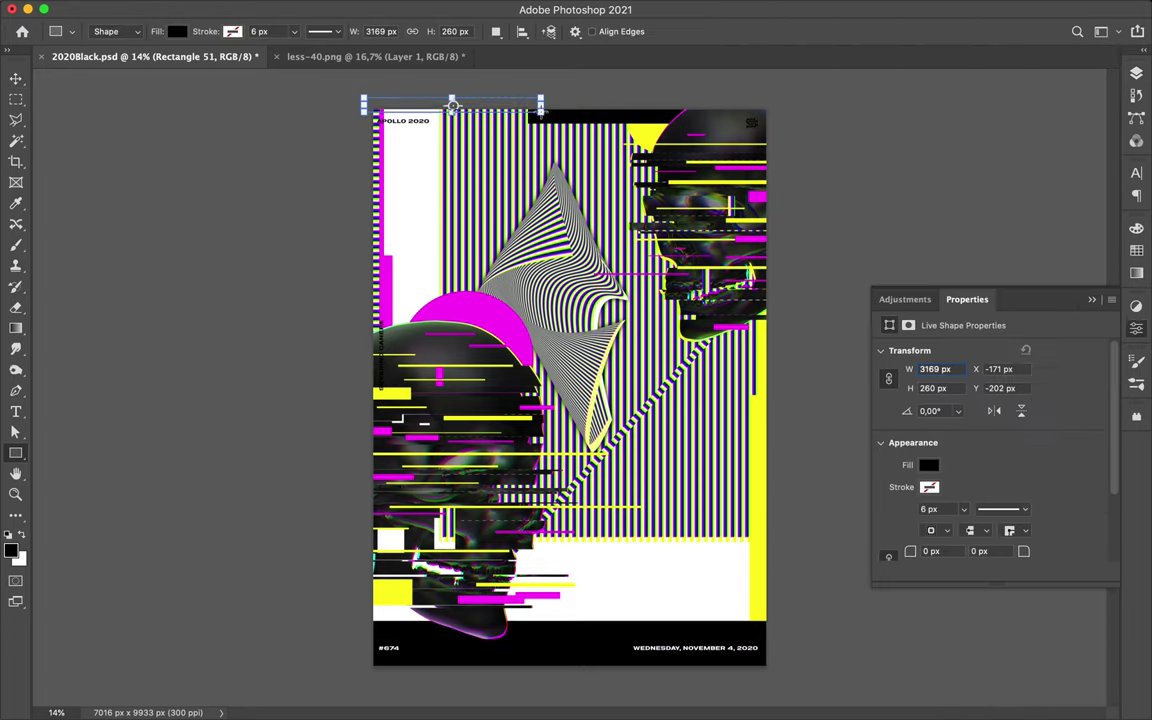
pyautogui.press('v')
pyautogui.click(1136, 73)
pyautogui.moveTo(1002, 260); pyautogui.dragTo(990, 590)
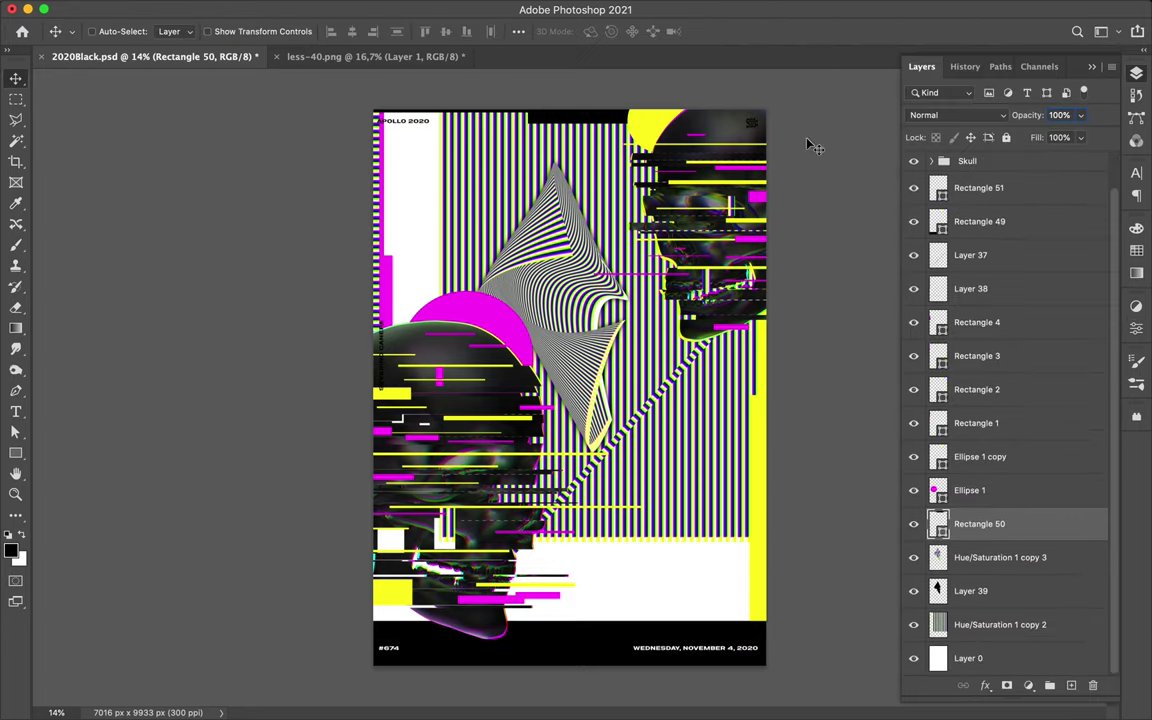
# Add another bar at the top and a white block at the top left
pyautogui.press('u')
pyautogui.moveTo(617, 87); pyautogui.dragTo(716, 115)
pyautogui.click(1136, 73)
pyautogui.press('v')
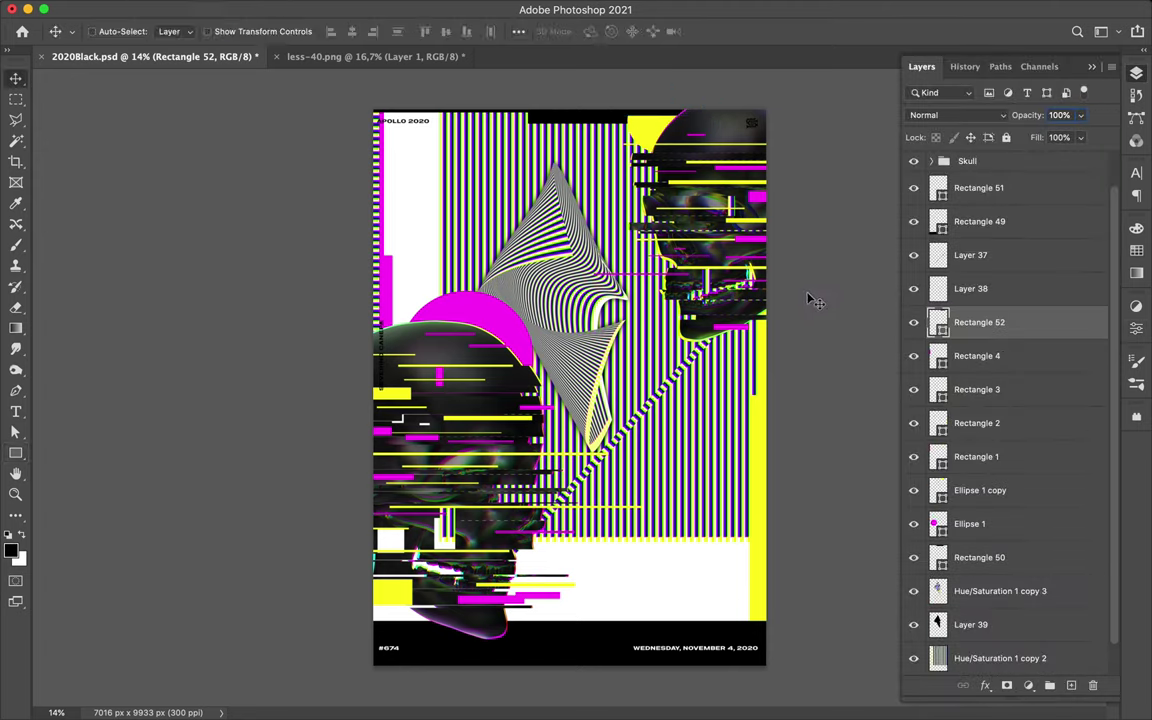
pyautogui.press('u')
pyautogui.moveTo(440, 108); pyautogui.dragTo(556, 133)
# Copy the white block to the lower right, rotate it, and place another copy
pyautogui.press('v')
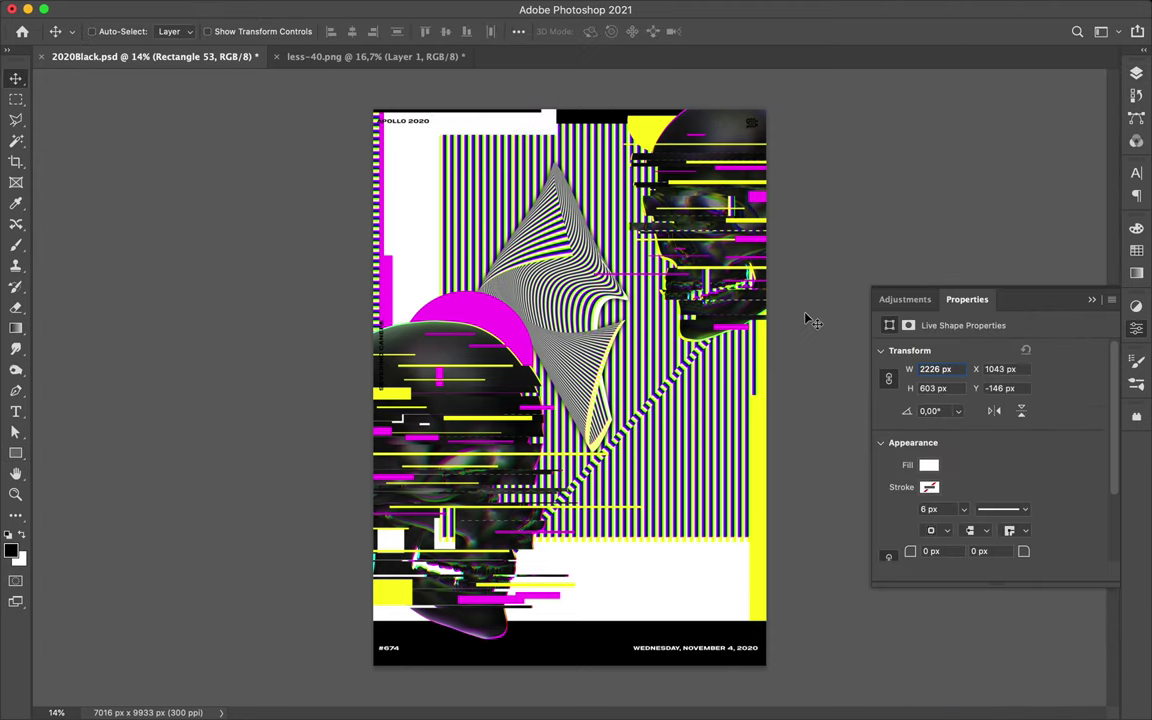
pyautogui.click(1136, 73)
pyautogui.moveTo(990, 319); pyautogui.dragTo(990, 590)
pyautogui.moveTo(478, 169); pyautogui.dragTo(720, 520)
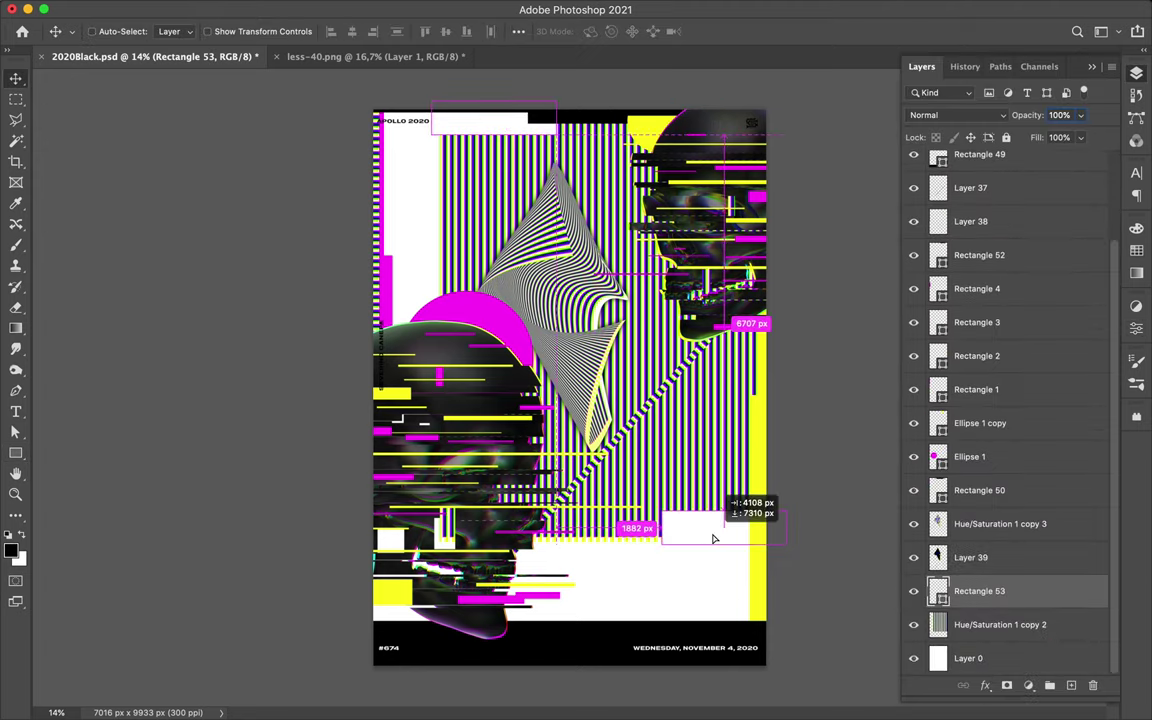
pyautogui.hotkey('ctrl', 't')
pyautogui.moveTo(775, 560); pyautogui.dragTo(790, 447)
pyautogui.press('Return')
pyautogui.moveTo(728, 527); pyautogui.dragTo(753, 442)
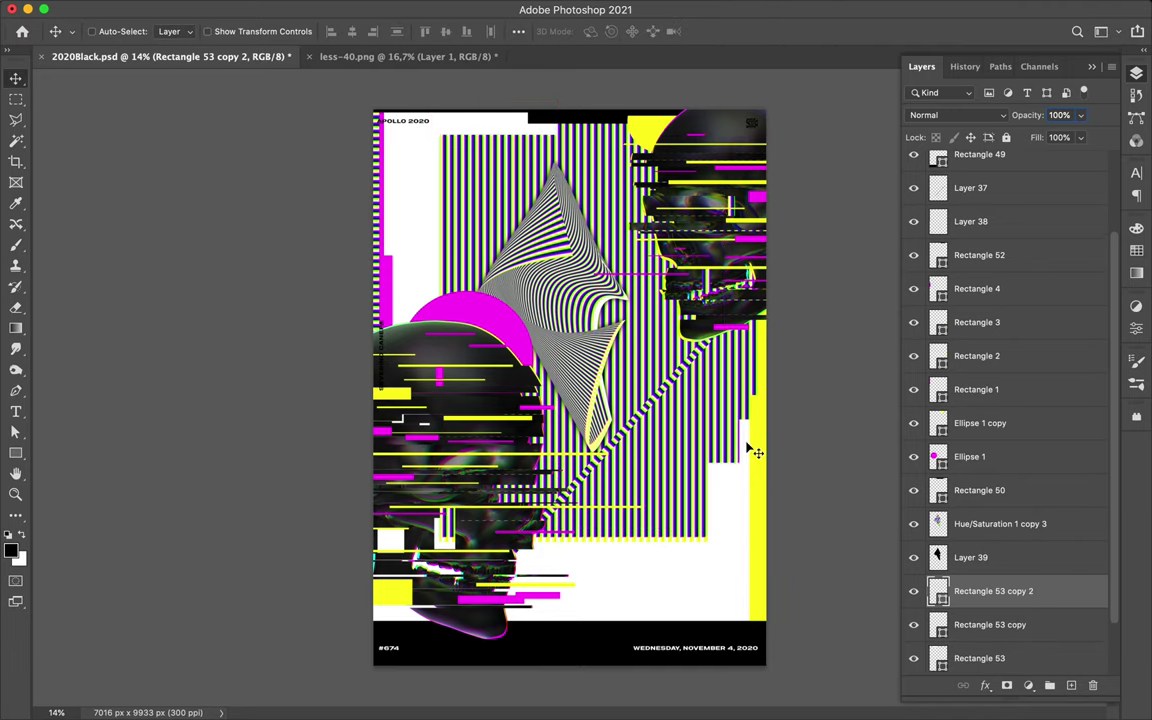
# Transform the Rectangle 53 copy strip and draw a rectangle over the date text
pyautogui.click(725, 528)
pyautogui.hotkey('ctrl', 't')
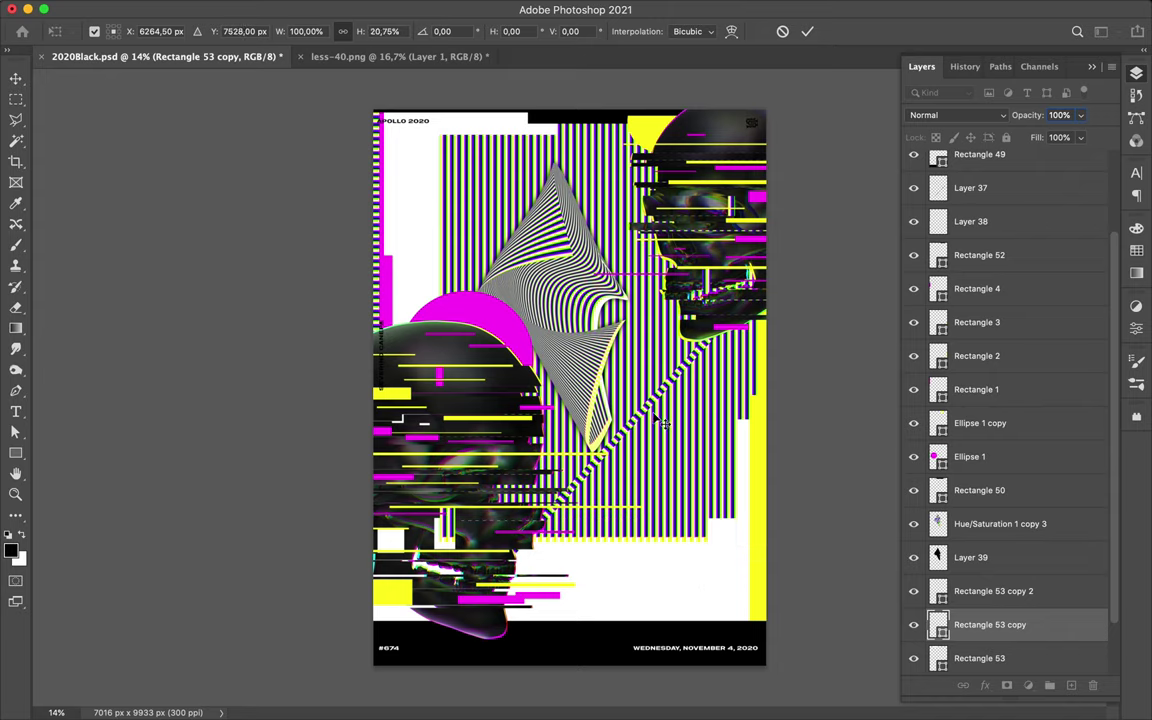
pyautogui.press('Return')
pyautogui.press('u')
pyautogui.moveTo(622, 641); pyautogui.dragTo(788, 656)
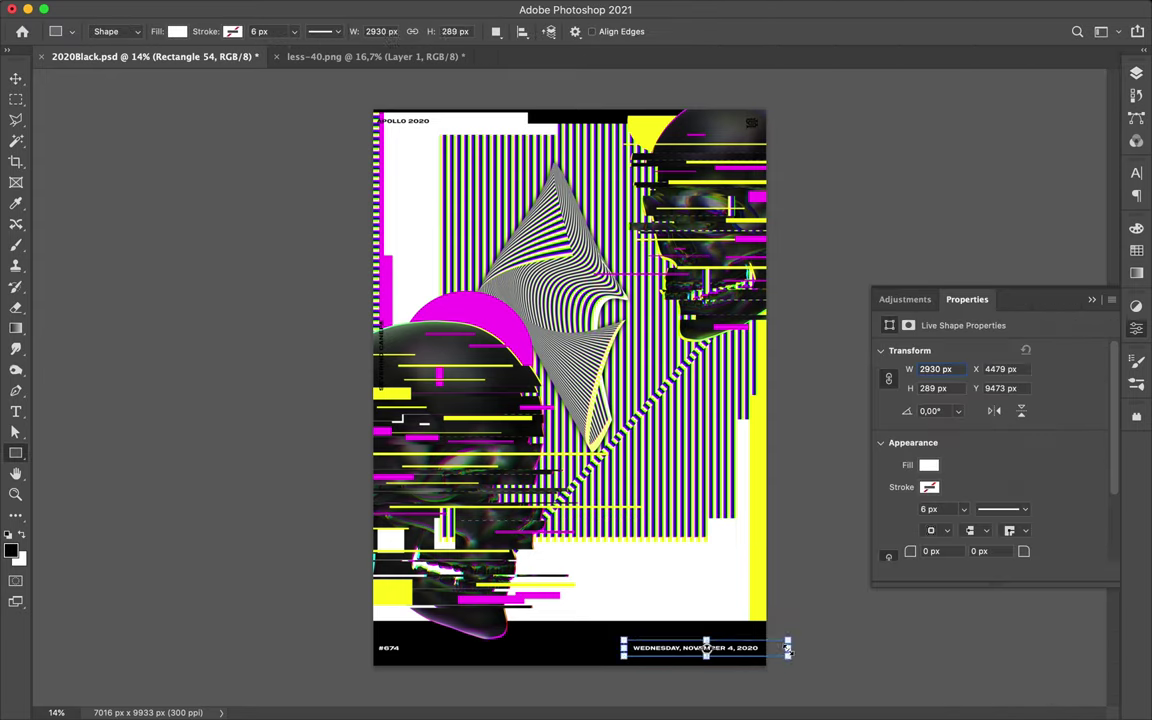
# Fill the date rectangle magenta and move Rectangle 54 below Rectangle 51
pyautogui.press('a')
pyautogui.click(1136, 250)
pyautogui.click(1136, 73)
pyautogui.moveTo(964, 622)
pyautogui.mouseDown()
pyautogui.moveTo(964, 154)
pyautogui.moveTo(980, 215)
pyautogui.mouseUp()
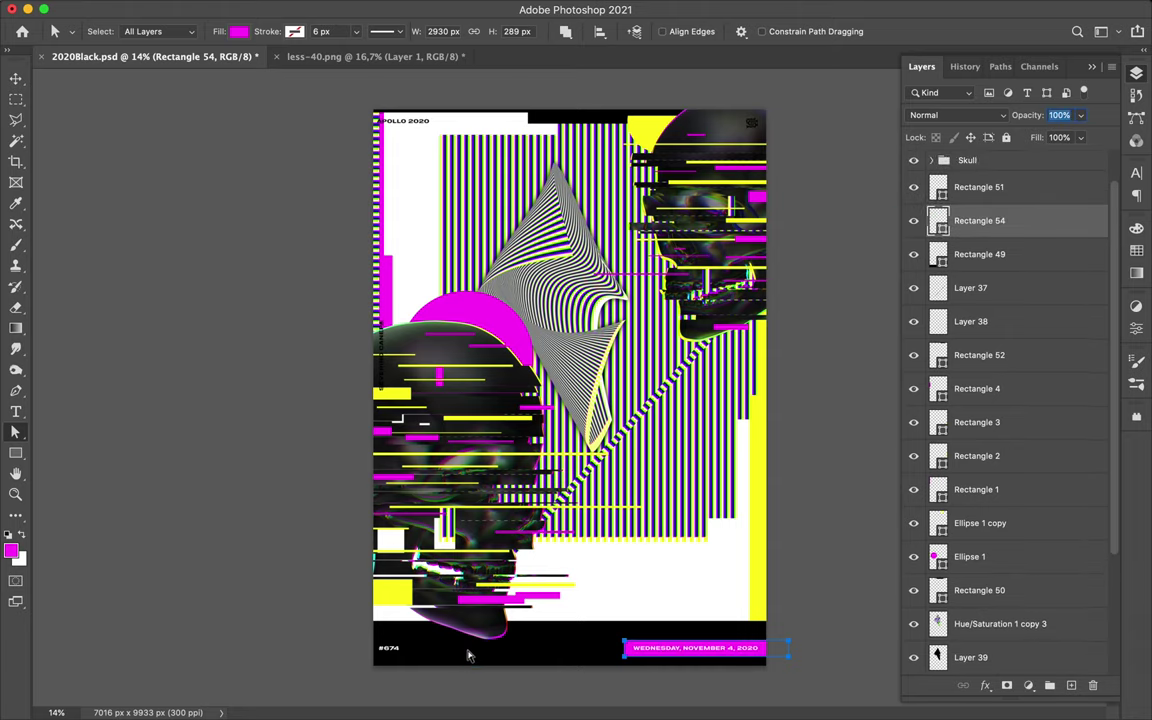
# Draw several thin magenta bars near the bottom above the date
pyautogui.press('u')
pyautogui.moveTo(540, 629); pyautogui.dragTo(628, 633)
pyautogui.moveTo(769, 629); pyautogui.dragTo(769, 630)
pyautogui.moveTo(551, 614); pyautogui.dragTo(588, 624)
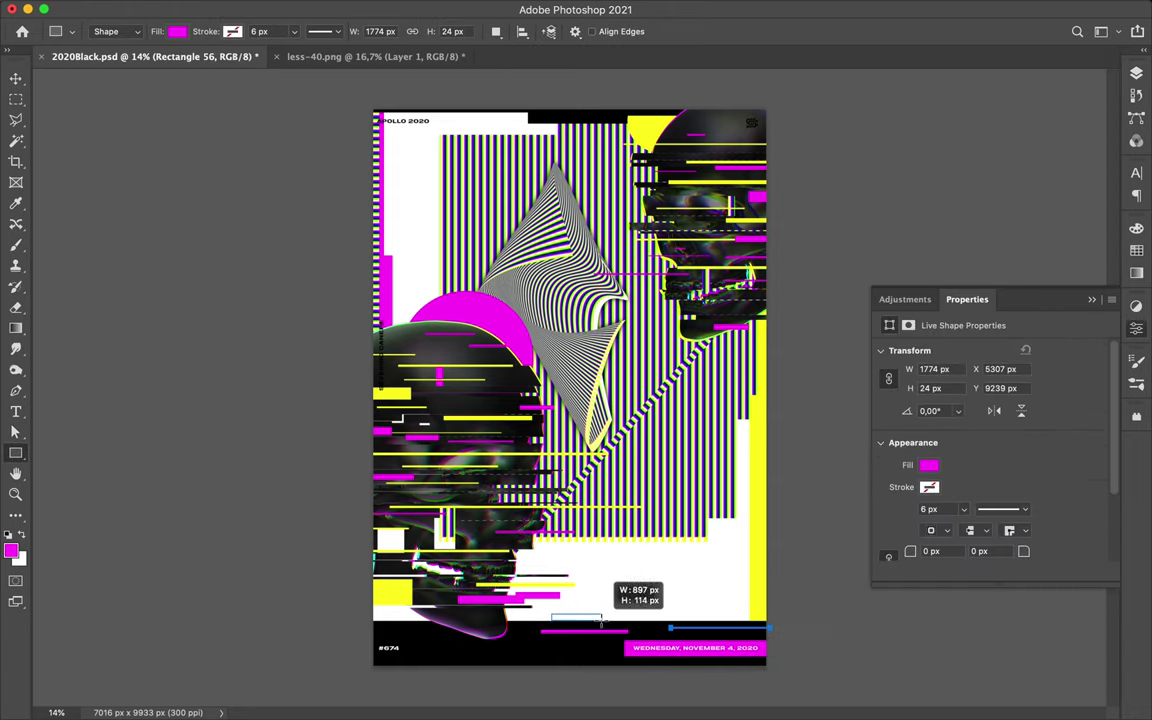
pyautogui.click(1136, 73)
pyautogui.moveTo(420, 657); pyautogui.dragTo(590, 654)
# Draw a black bar above the date strip, resize it taller, and place a copy
pyautogui.moveTo(745, 625); pyautogui.dragTo(762, 623)
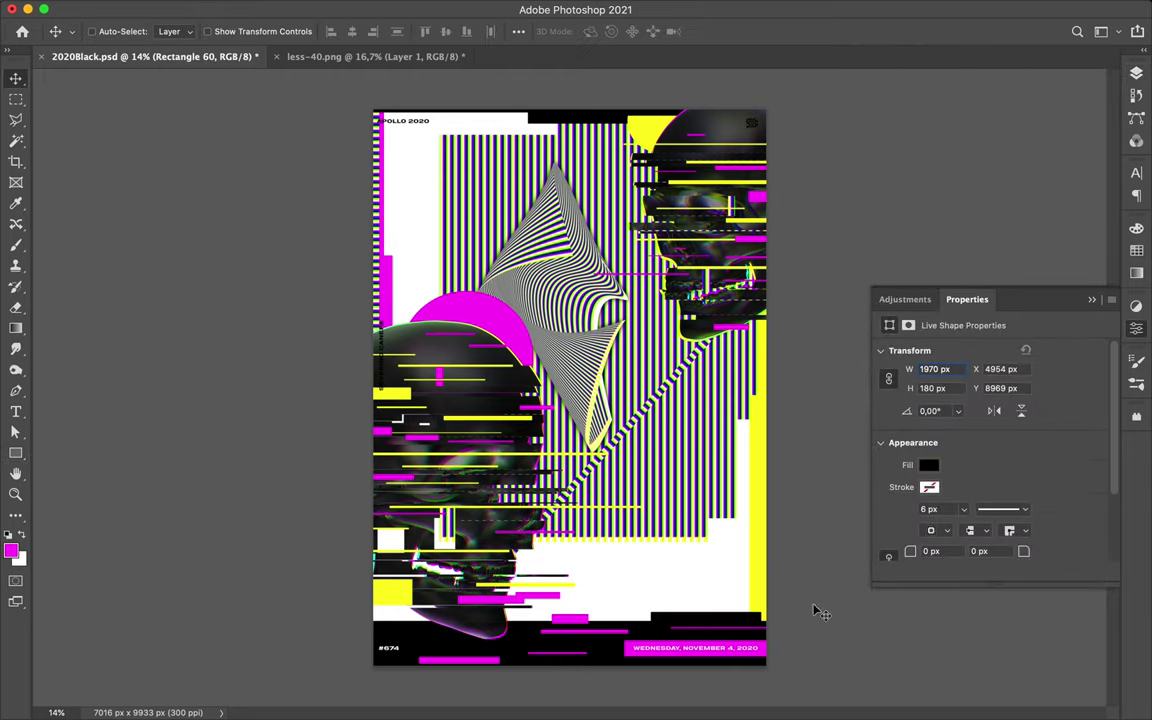
pyautogui.press('v')
pyautogui.moveTo(706, 618); pyautogui.dragTo(740, 612)
pyautogui.press('Return')
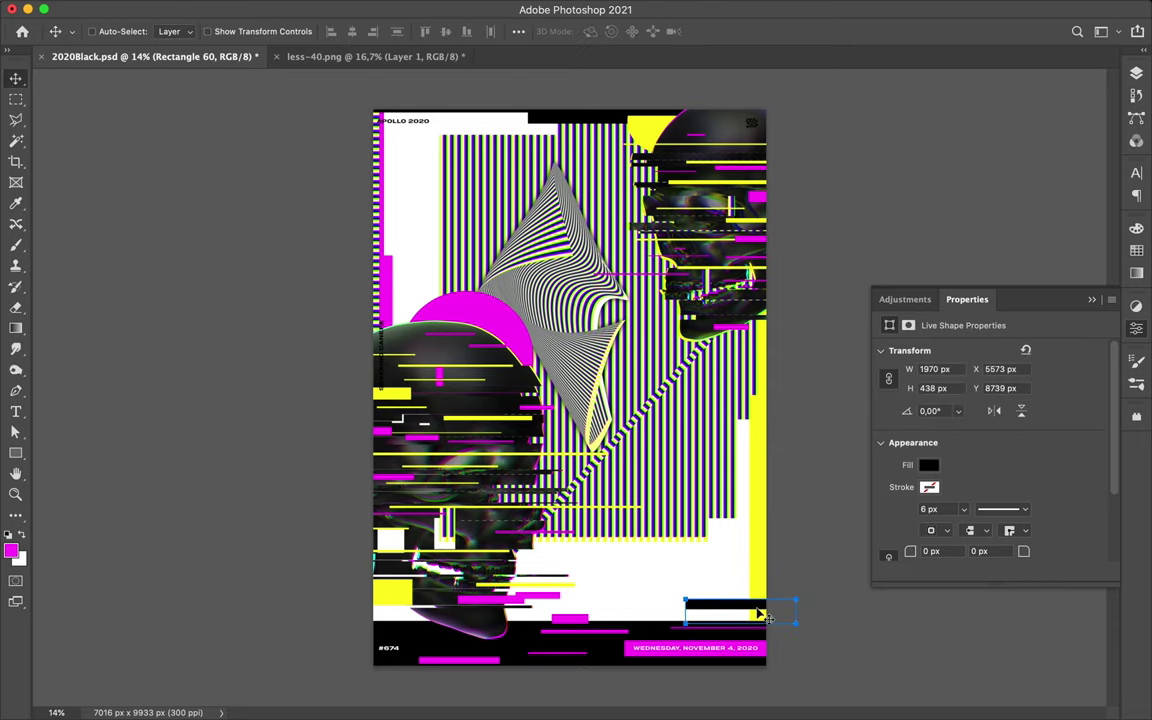
pyautogui.moveTo(636, 619)
pyautogui.mouseDown()
pyautogui.moveTo(675, 612)
pyautogui.moveTo(643, 612)
pyautogui.mouseUp()
# Widen the original black bar and place a dark glitch slice at the upper left
pyautogui.press('F7')
pyautogui.hotkey('alt', ']')
pyautogui.hotkey('ctrl', 't')
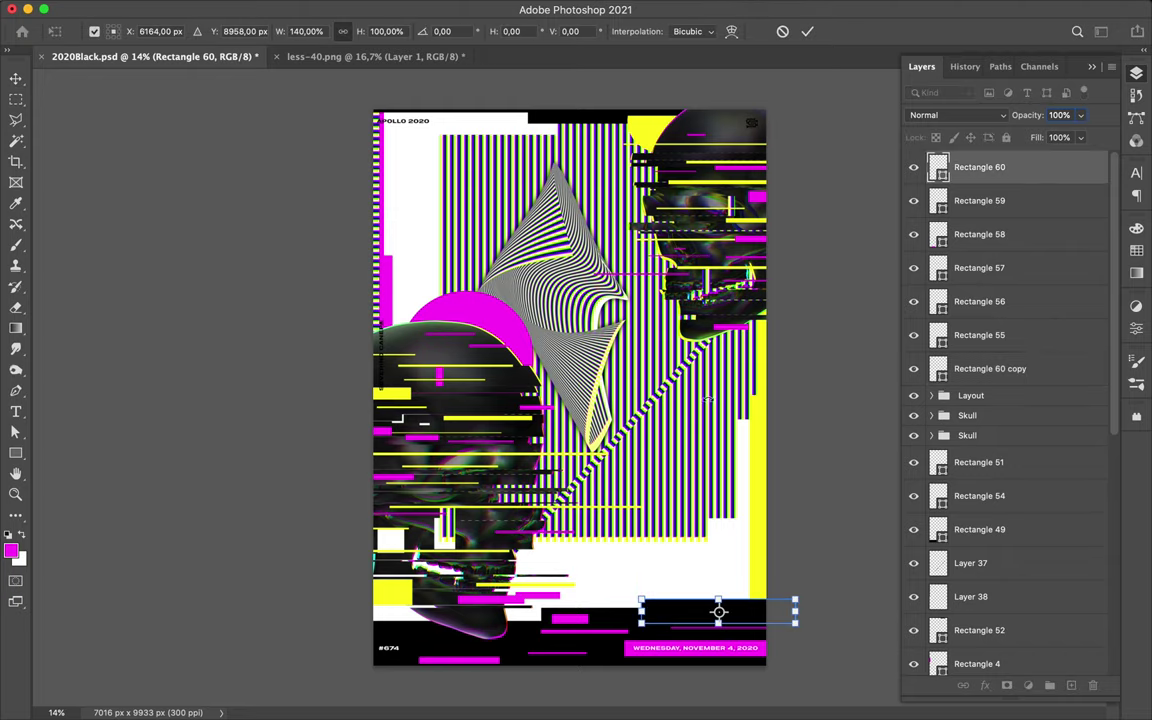
pyautogui.press('Return')
pyautogui.moveTo(693, 204); pyautogui.dragTo(520, 220)
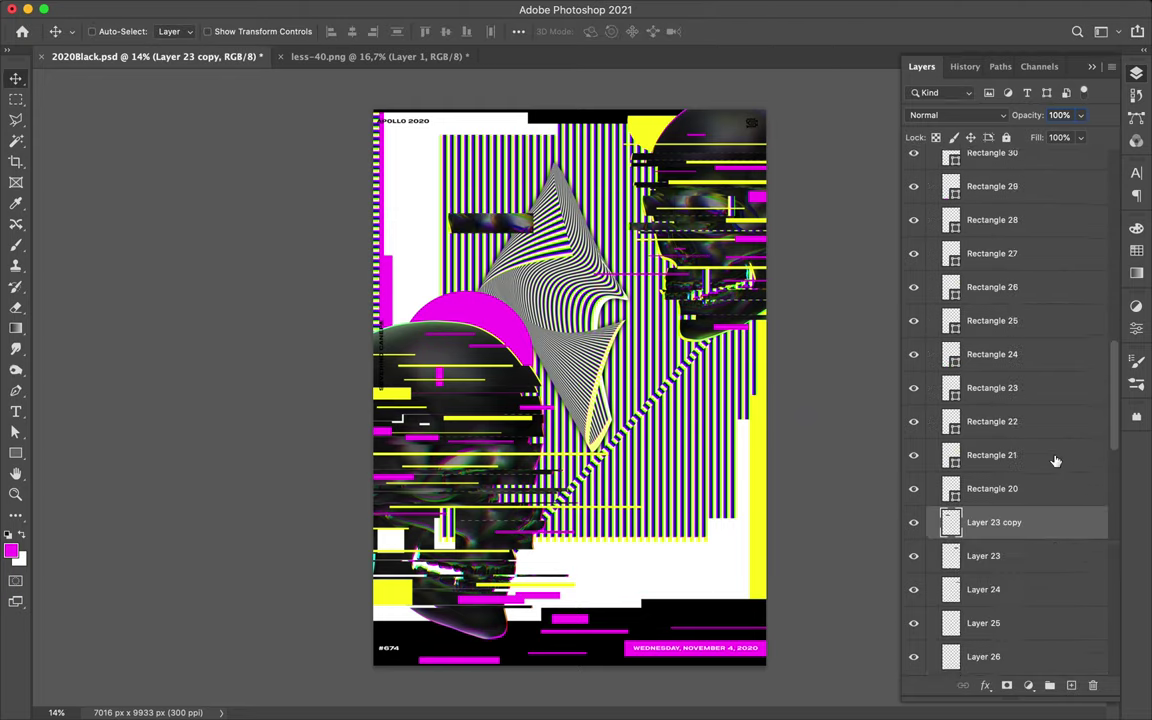
# Try dropping Layer 23 copy below Layer 39 in the stack, then undo it
pyautogui.scroll(-5, 1020, 400)
pyautogui.moveTo(1020, 200)
pyautogui.mouseDown()
pyautogui.moveTo(978, 530)
pyautogui.moveTo(972, 509)
pyautogui.mouseUp()
pyautogui.moveTo(455, 455); pyautogui.dragTo(620, 400)
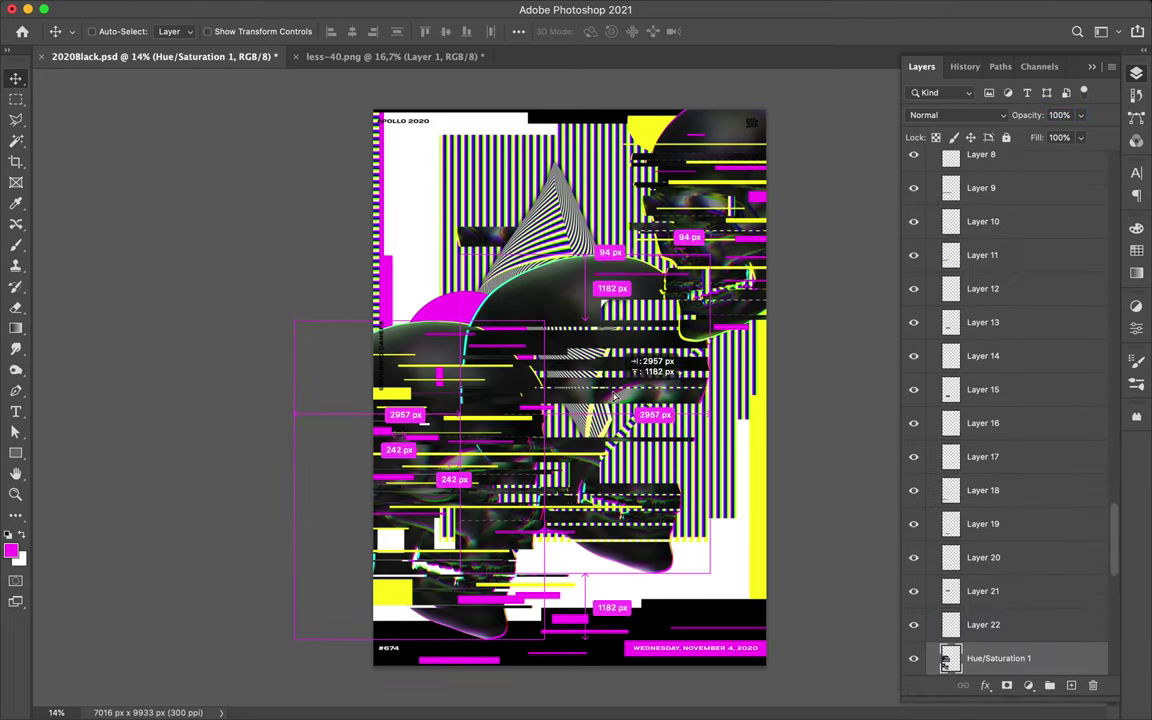
pyautogui.hotkey('ctrl', 'z')
# Copy a thin slice of the Hue/Saturation 1 skull to a new layer and move it up-right
pyautogui.keyDown('ctrl'); pyautogui.click(415, 447); pyautogui.keyUp('ctrl')
pyautogui.press('m')
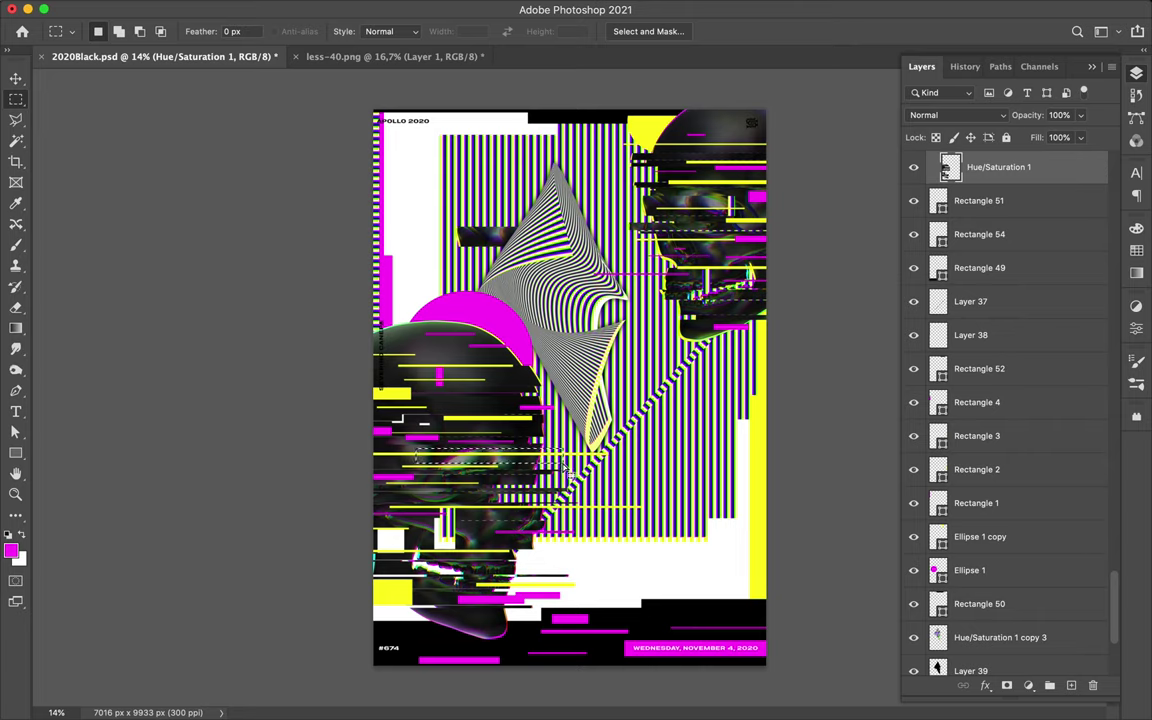
pyautogui.hotkey('ctrl', 'j')
pyautogui.press('v')
pyautogui.moveTo(490, 458); pyautogui.dragTo(640, 400)
pyautogui.moveTo(990, 167); pyautogui.dragTo(988, 593)
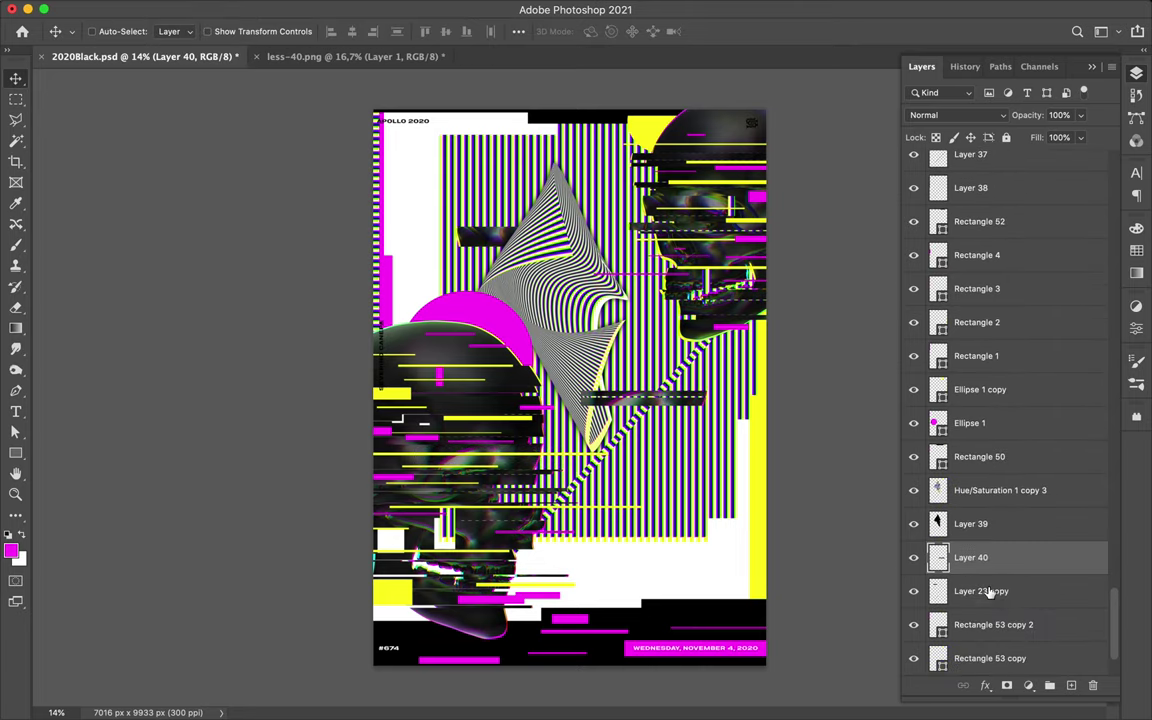
# Copy a thin horizontal skull slice to Layer 41 and shift the strip over the stripes
pyautogui.keyDown('ctrl'); pyautogui.click(617, 466); pyautogui.keyUp('ctrl')
pyautogui.press('m')
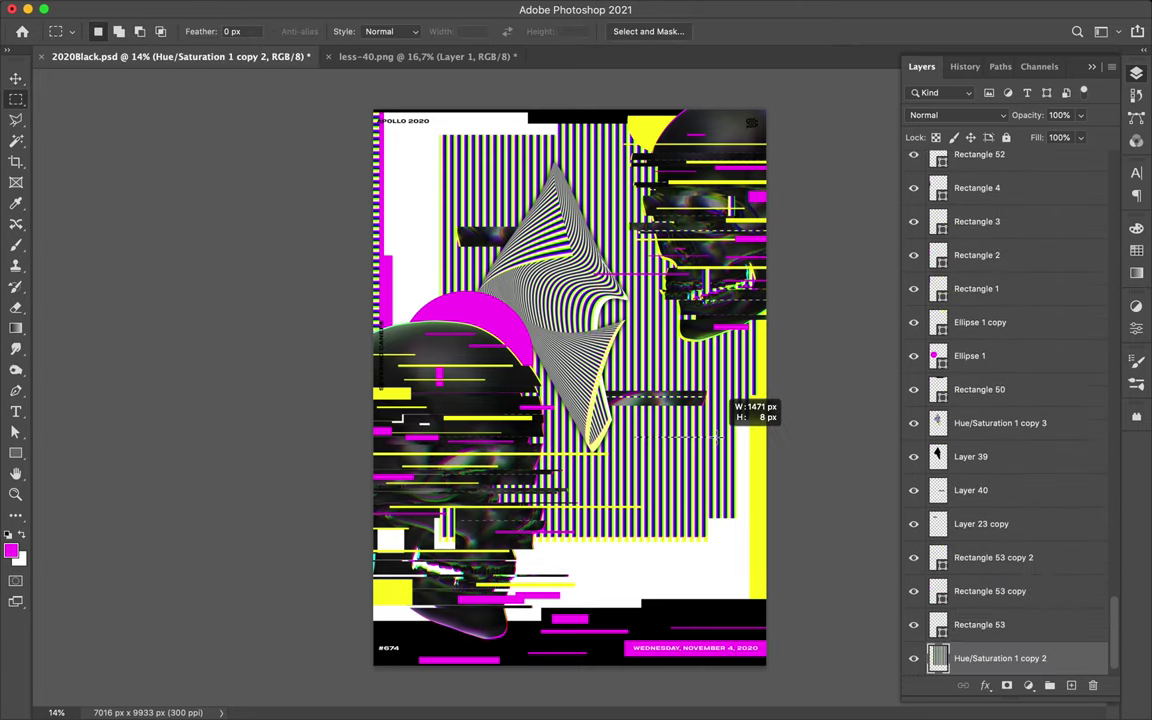
pyautogui.moveTo(571, 385); pyautogui.dragTo(658, 411)
pyautogui.hotkey('ctrl', 'j')
pyautogui.press('v')
pyautogui.press('m')
pyautogui.moveTo(716, 438)
pyautogui.mouseDown()
pyautogui.moveTo(704, 453)
pyautogui.moveTo(462, 154)
pyautogui.moveTo(471, 160)
pyautogui.mouseUp()
pyautogui.hotkey('ctrl', 'j')
pyautogui.press('v')
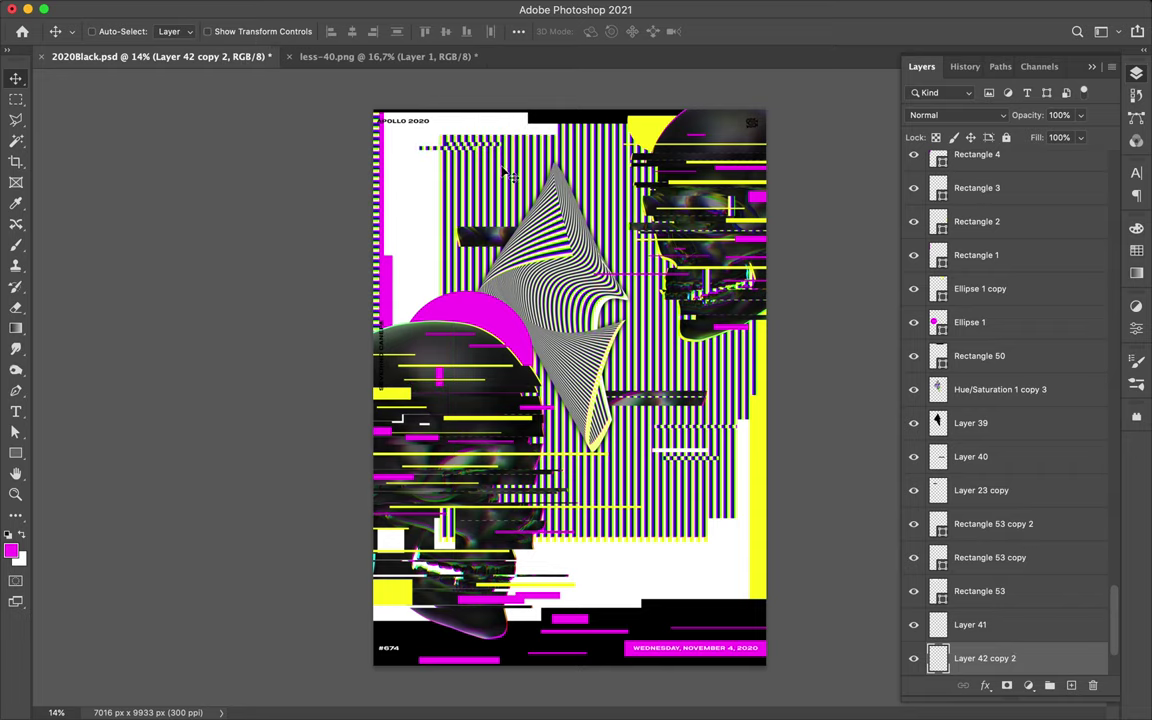
# Add more copied strips near the top-left and lower right, moving Layer 44 down and up the stack
pyautogui.hotkey('ctrl', 'j')
pyautogui.moveTo(470, 185); pyautogui.dragTo(452, 186)
pyautogui.press('m')
pyautogui.hotkey('ctrl', 'c')
pyautogui.click(712, 244)
pyautogui.hotkey('ctrl', 'j')
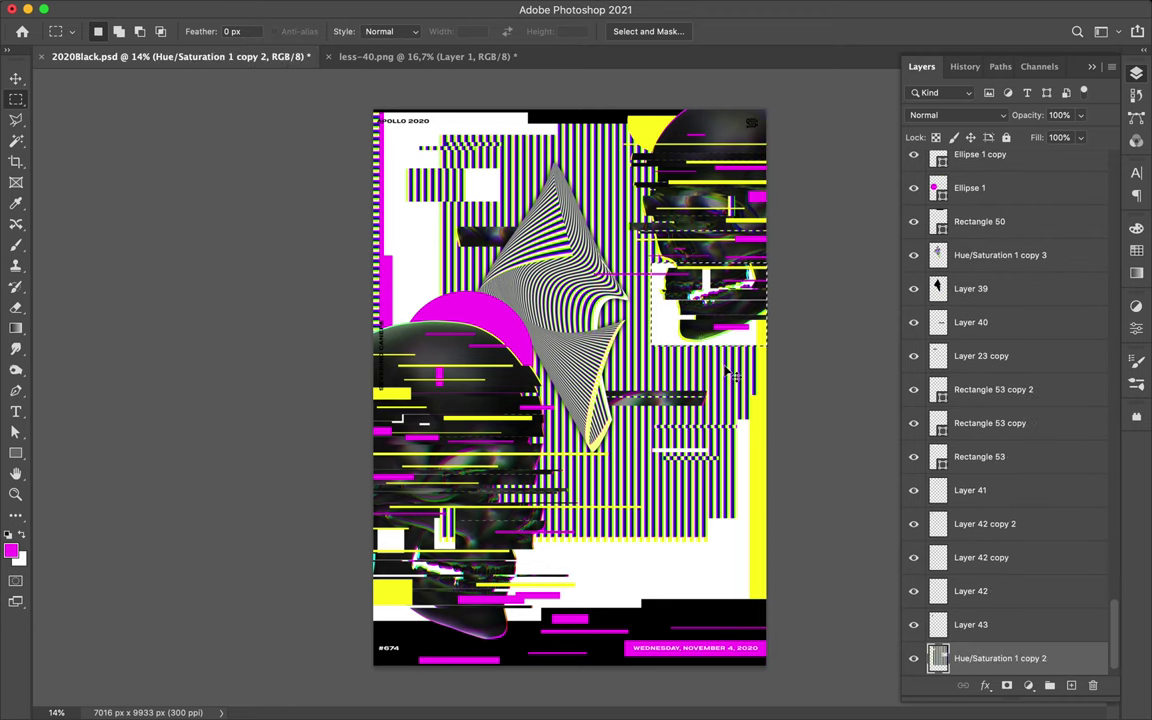
pyautogui.press('v')
pyautogui.moveTo(720, 300); pyautogui.dragTo(770, 515)
pyautogui.moveTo(970, 658)
pyautogui.mouseDown()
pyautogui.moveTo(984, 206)
pyautogui.moveTo(936, 470)
pyautogui.mouseUp()
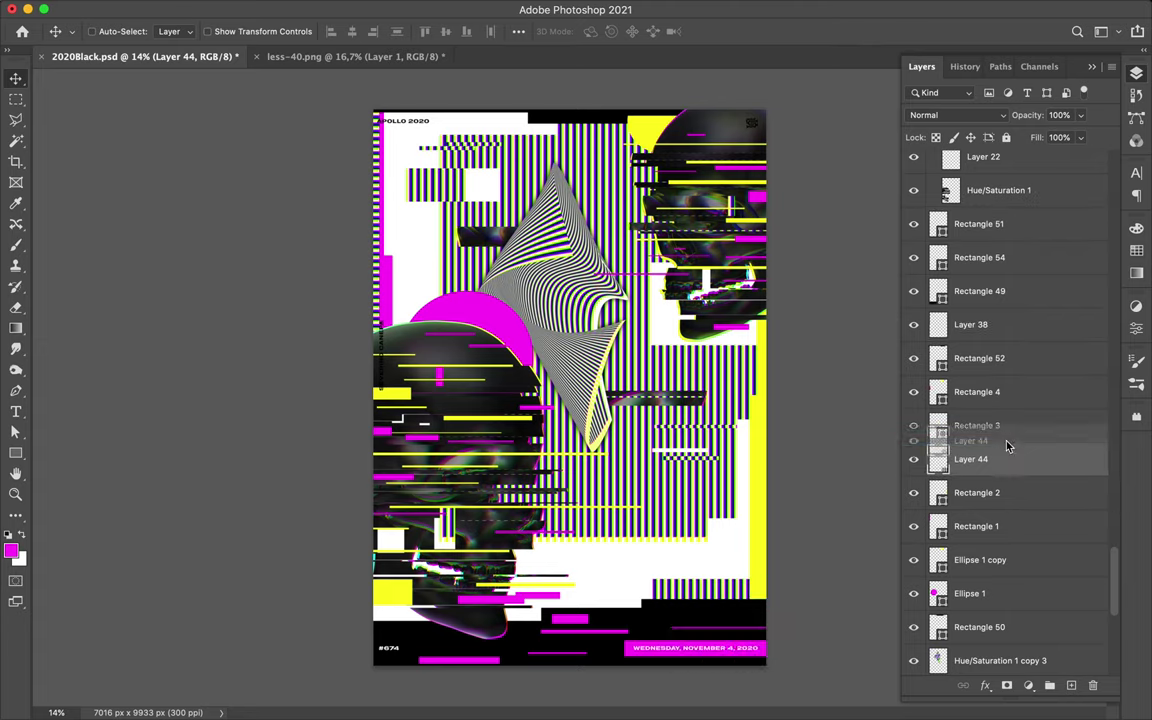
# Add a new empty Layer 45 just above the bottom layer
pyautogui.scroll(-10, 1000, 500)
pyautogui.click(1000, 625)
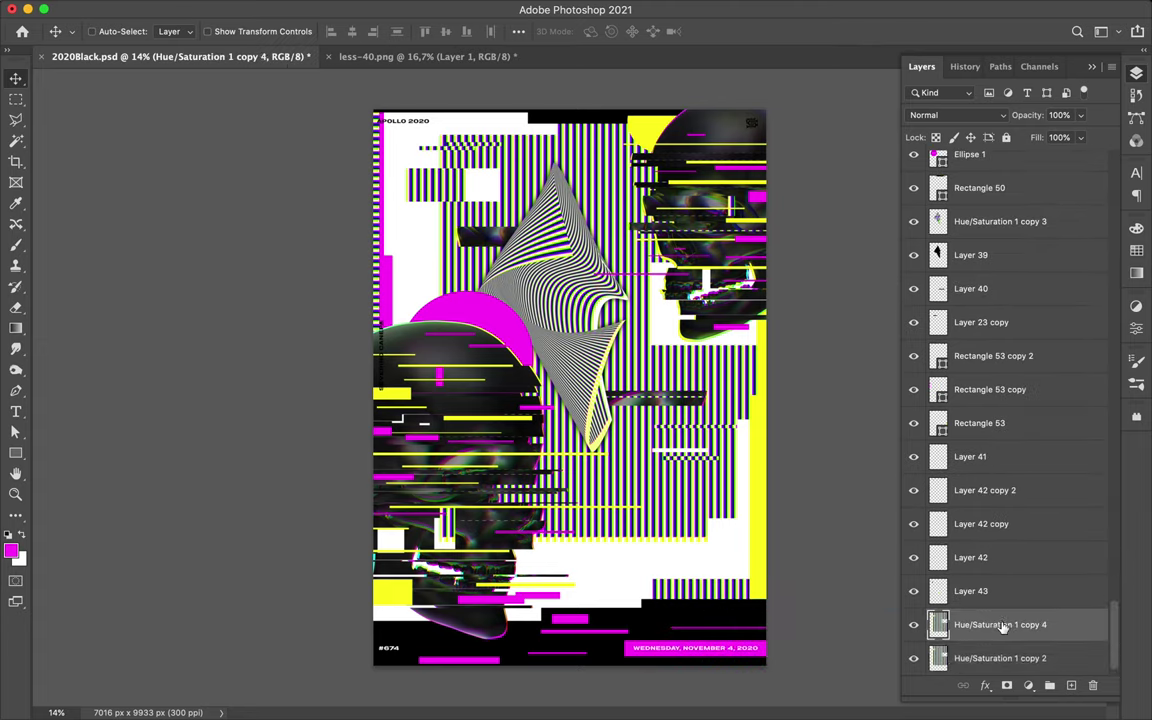
pyautogui.click(990, 658)
pyautogui.hotkey('ctrl', 'shift', 'alt', 'n')
# Paint black on Layer 45 and soften it with a 79.5 px Gaussian Blur
pyautogui.press('b')
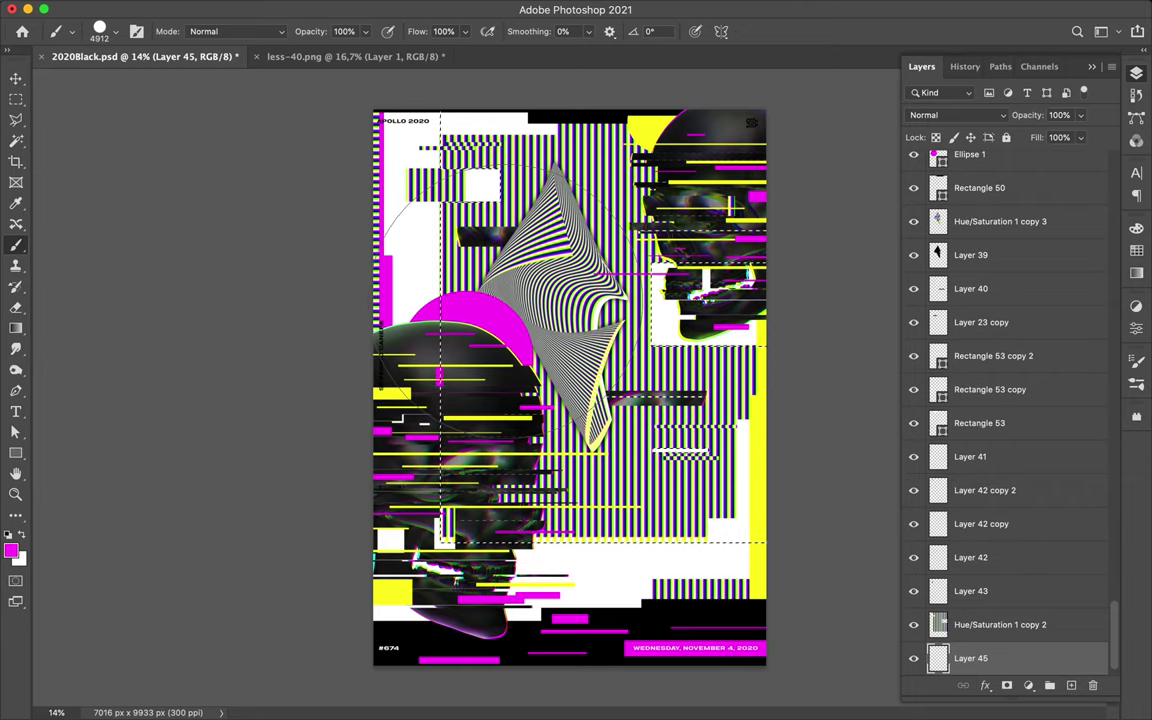
pyautogui.press('d')
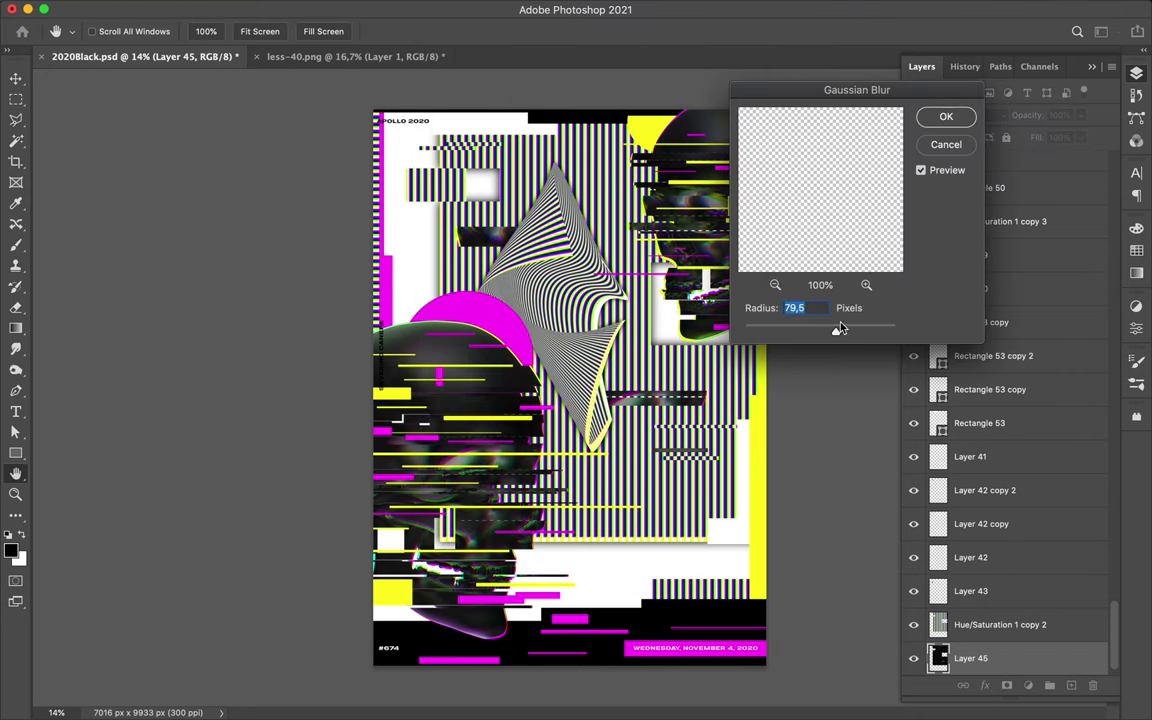
pyautogui.click(942, 116)
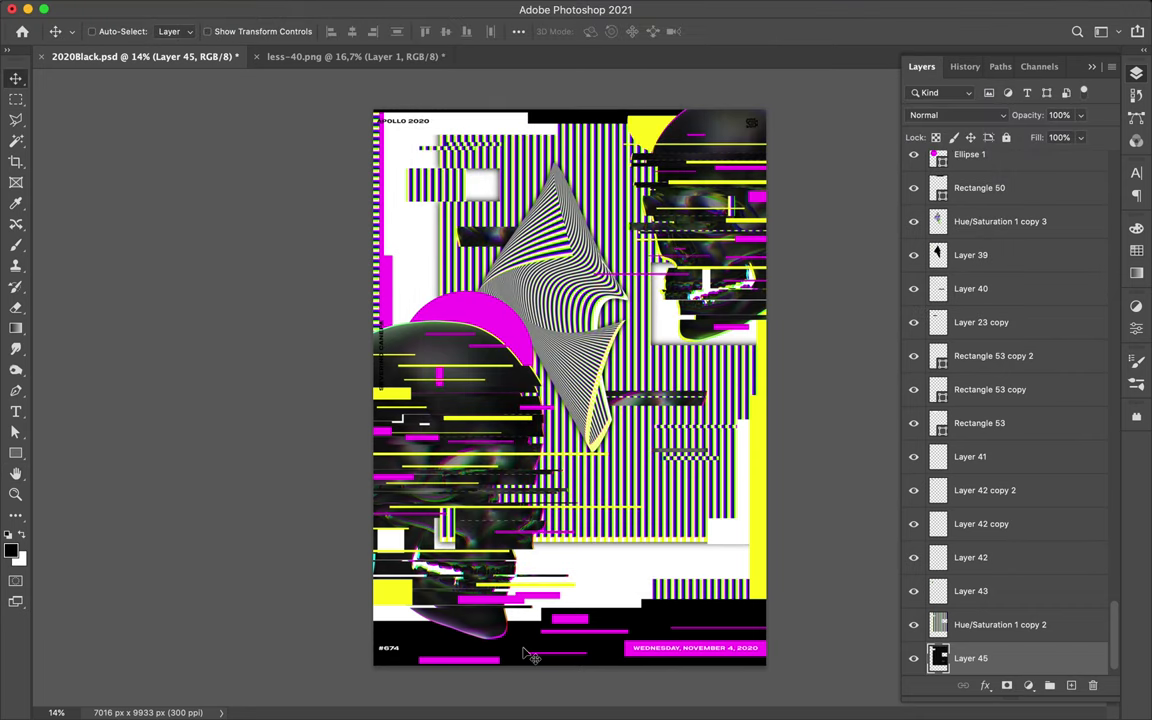
pyautogui.press('u')
pyautogui.click(970, 591)
pyautogui.scroll(-1, 928, 443)
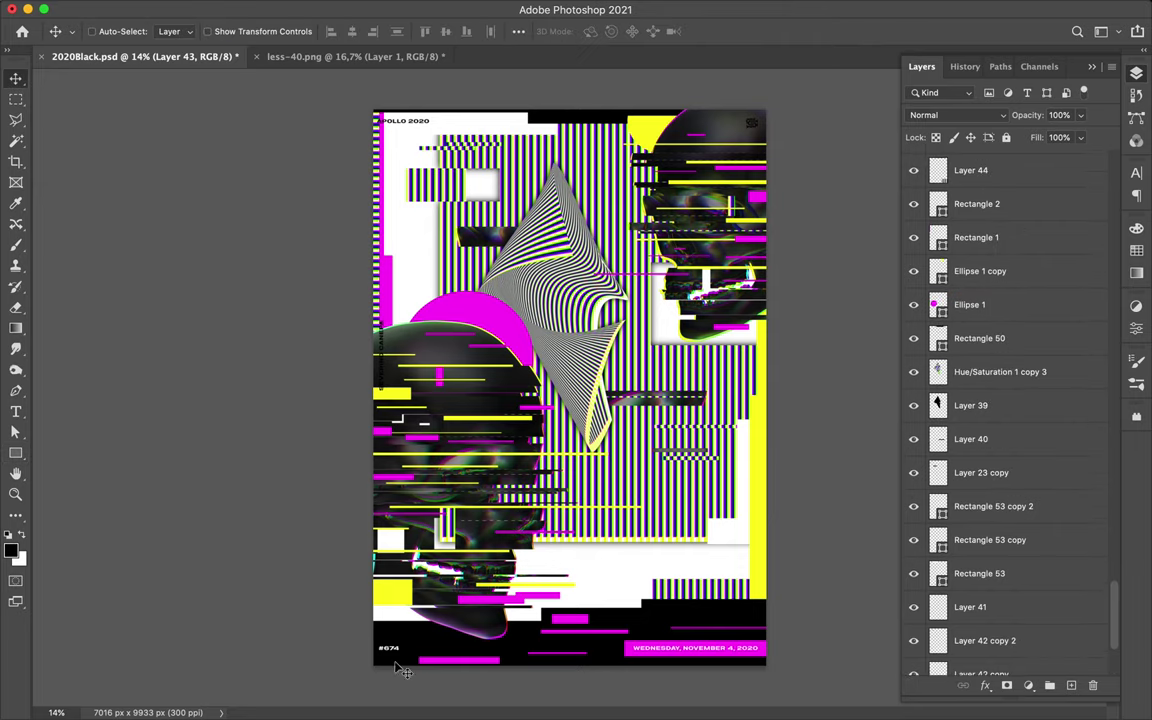
# Draw three yellow bars along the poster's bottom edge
pyautogui.keyDown('ctrl'); pyautogui.click(443, 653); pyautogui.keyUp('ctrl')
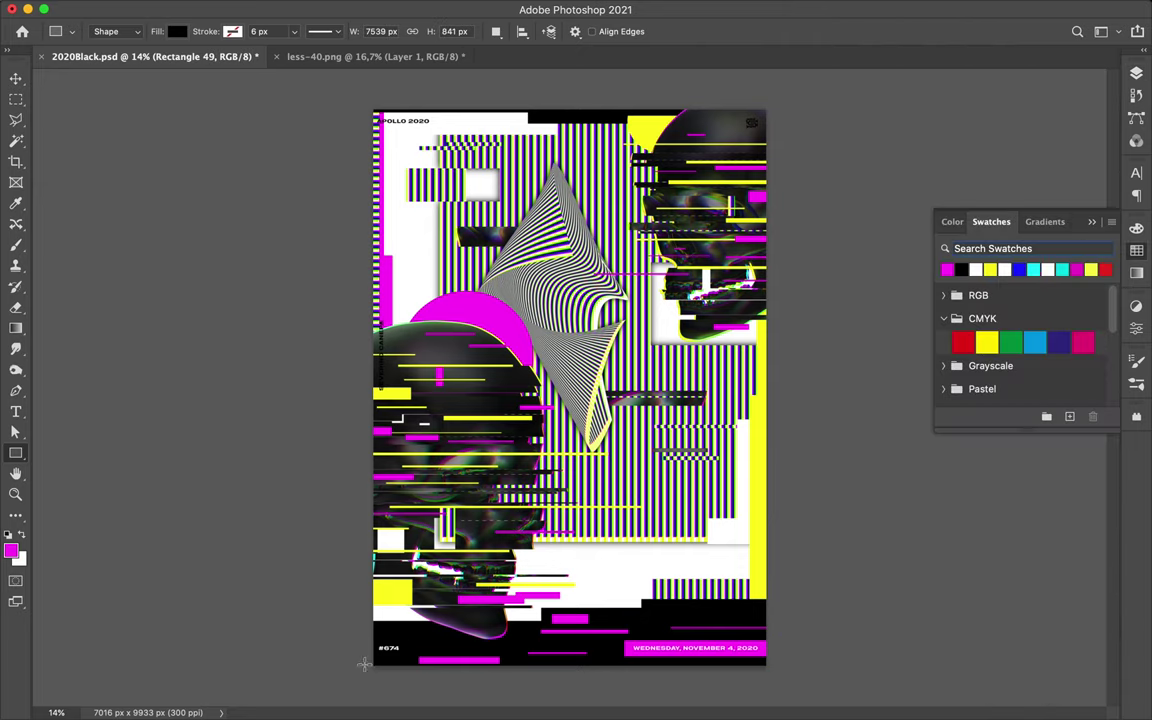
pyautogui.moveTo(524, 668); pyautogui.dragTo(697, 667)
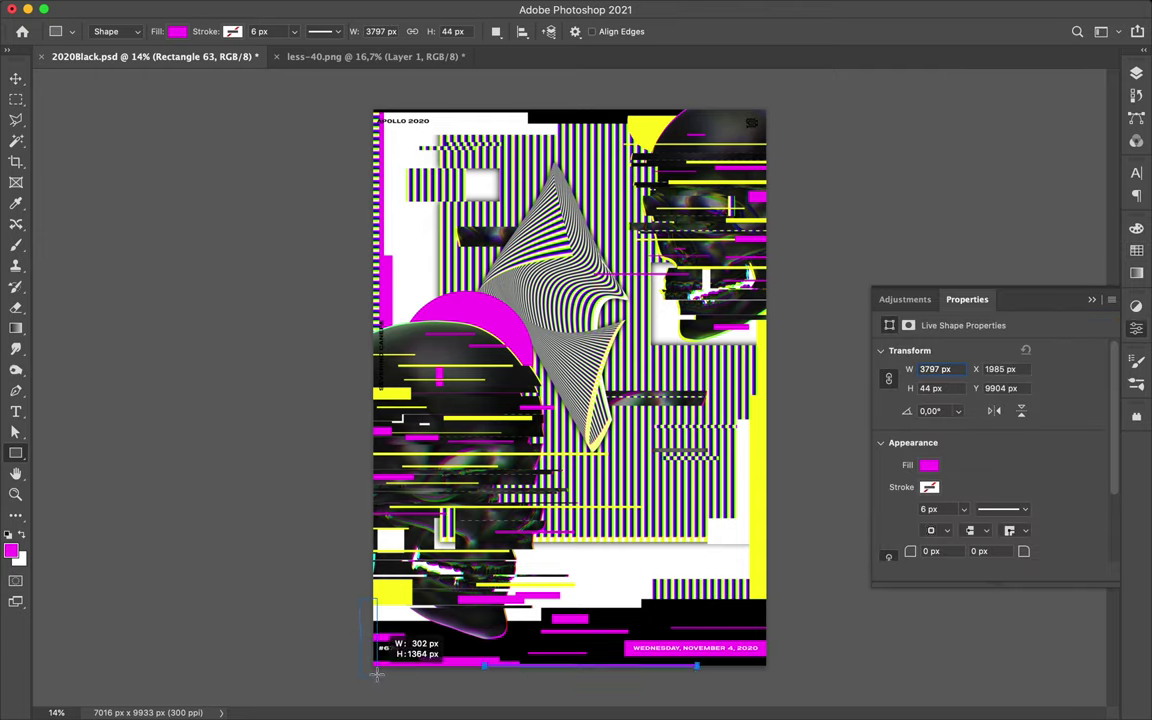
pyautogui.moveTo(603, 658); pyautogui.dragTo(770, 670)
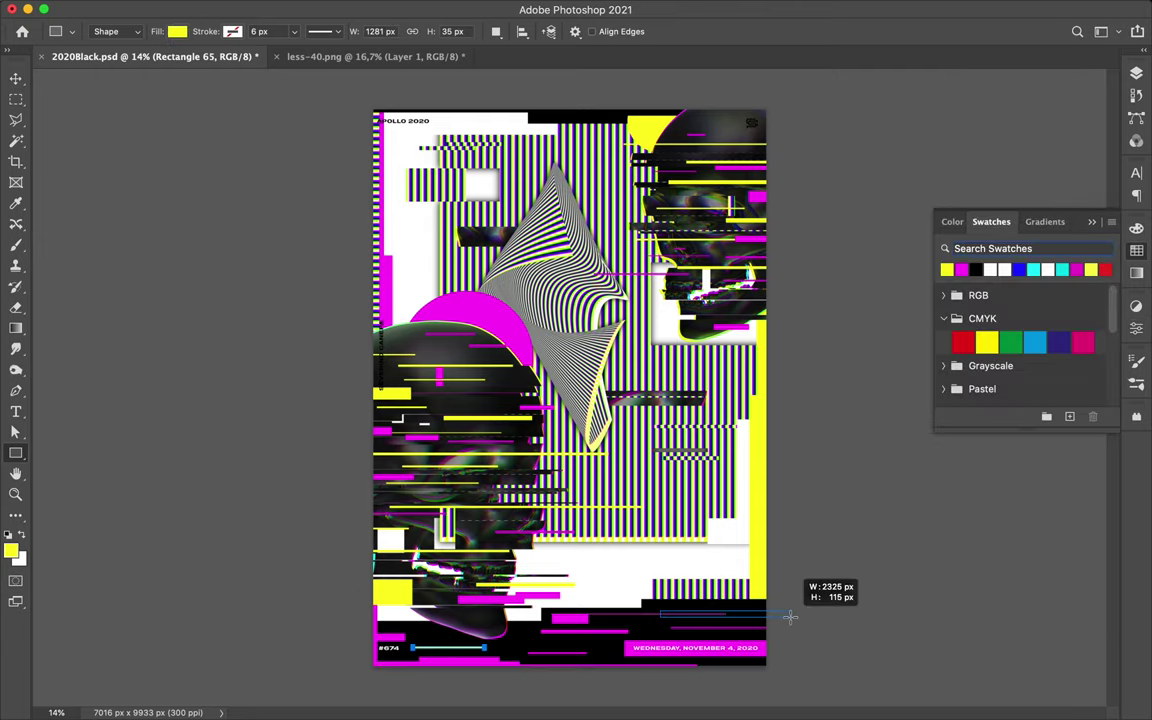
pyautogui.moveTo(679, 610); pyautogui.dragTo(792, 617)
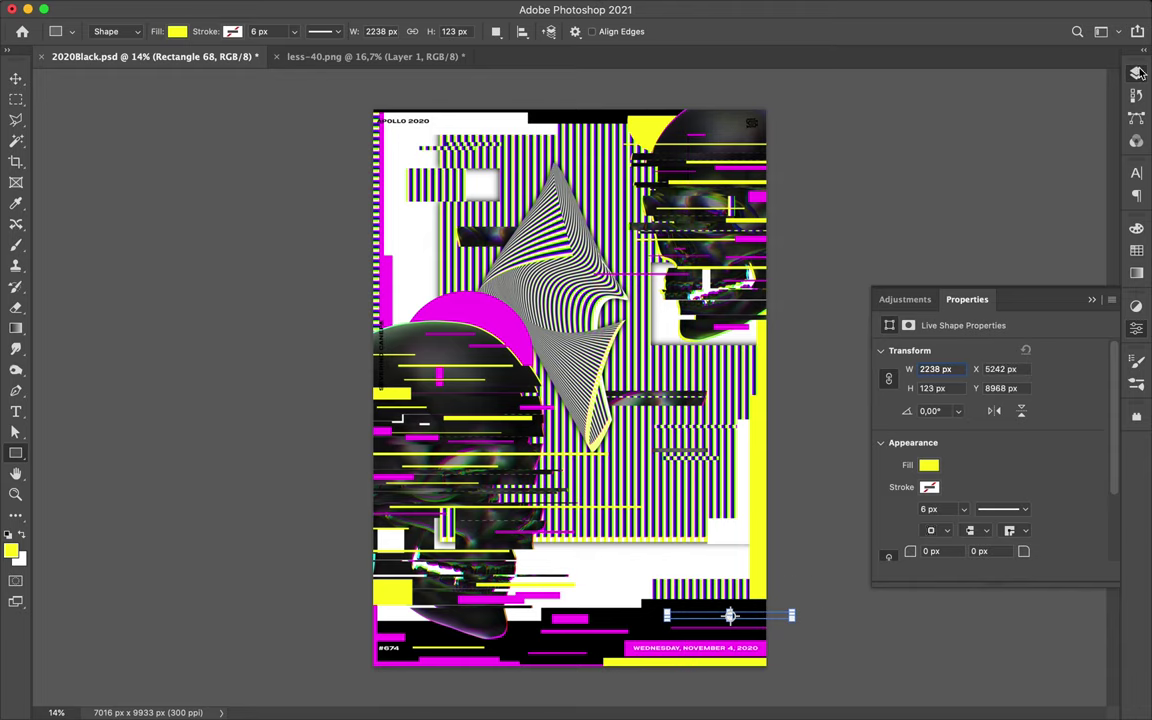
# Move Rectangle 68 above Rectangle 60 and place the bar layers below the Layout group
pyautogui.click(1136, 73)
pyautogui.moveTo(960, 367)
pyautogui.mouseDown()
pyautogui.moveTo(980, 193)
pyautogui.moveTo(1010, 187)
pyautogui.mouseUp()
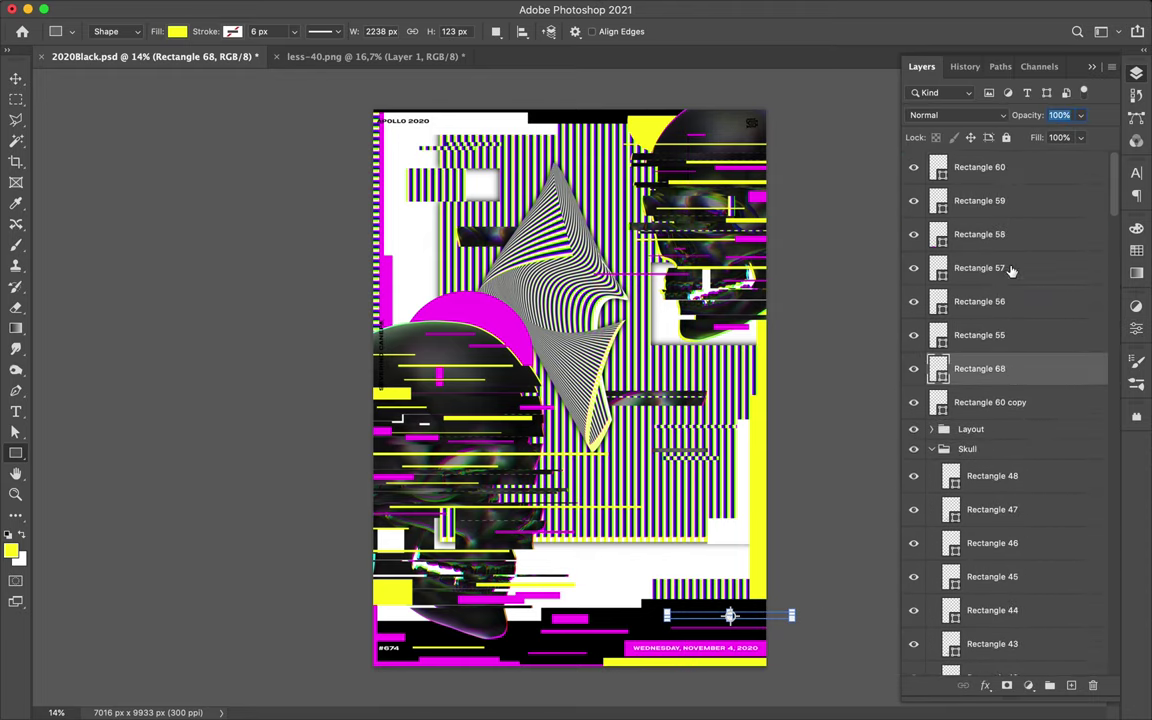
pyautogui.moveTo(1010, 187)
pyautogui.mouseDown()
pyautogui.moveTo(990, 215)
pyautogui.moveTo(960, 160)
pyautogui.mouseUp()
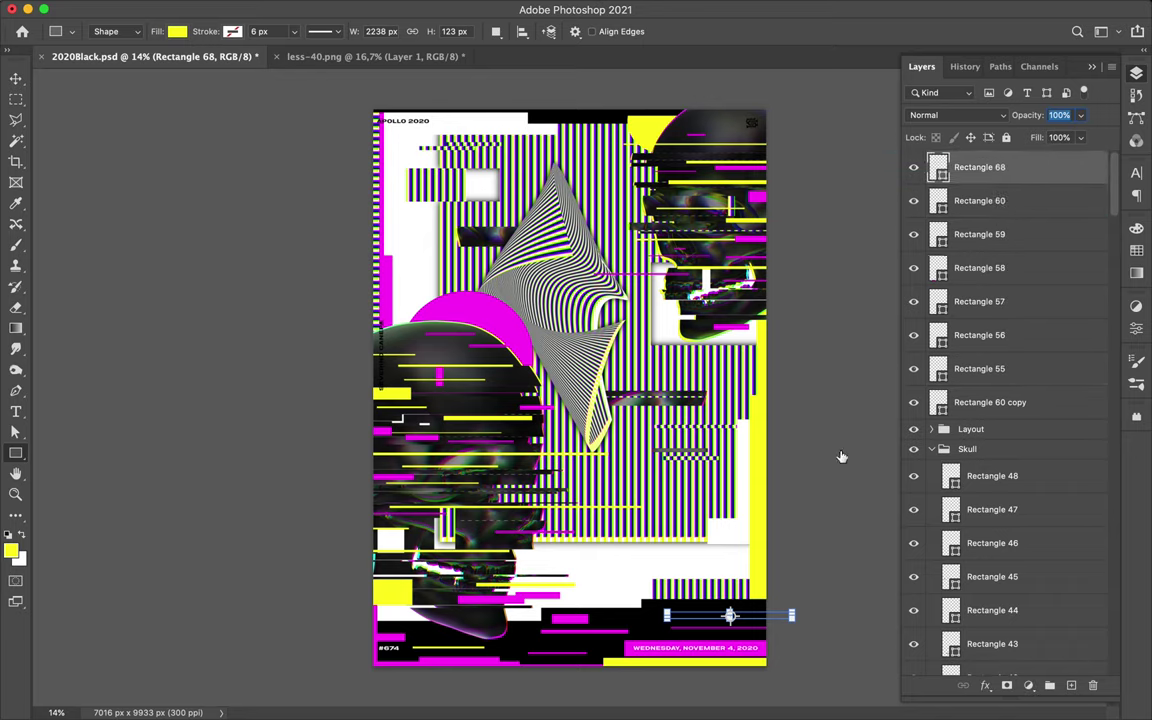
pyautogui.keyDown('shift'); pyautogui.click(976, 410); pyautogui.keyUp('shift')
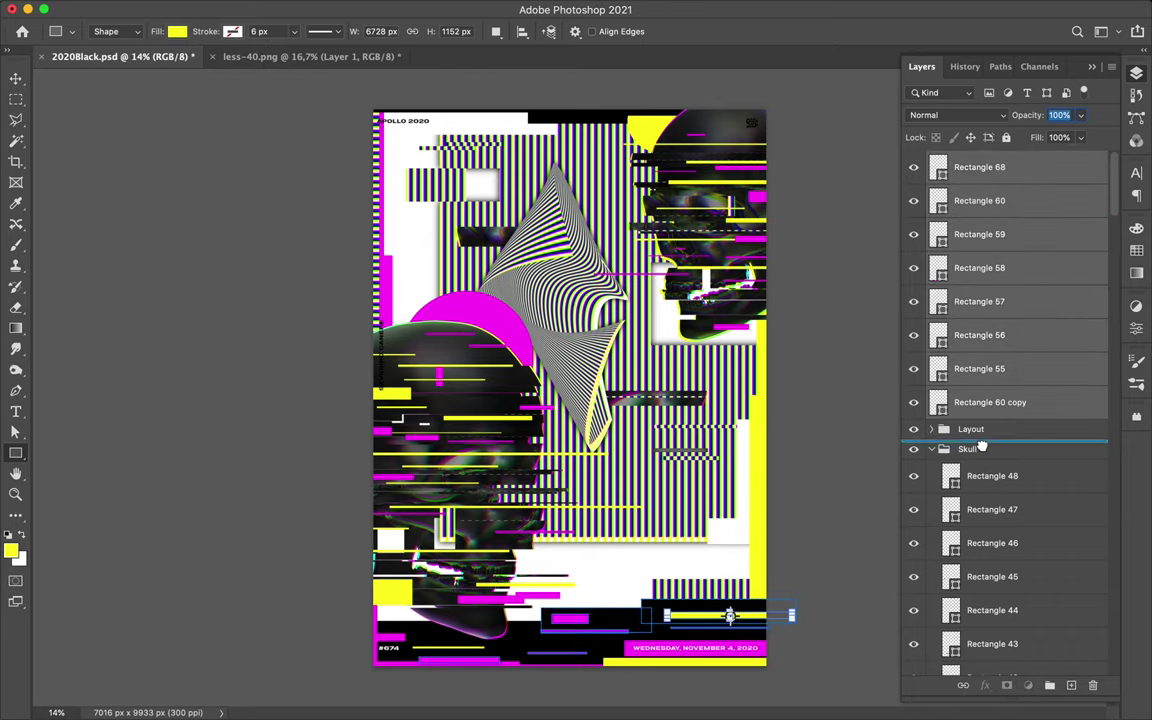
pyautogui.moveTo(982, 447); pyautogui.dragTo(980, 445)
# Draw more thin yellow bars near the bottom, moving Rectangle 69 down the stack
pyautogui.moveTo(411, 618); pyautogui.dragTo(519, 628)
pyautogui.click(1136, 73)
pyautogui.moveTo(1054, 200)
pyautogui.mouseDown()
pyautogui.moveTo(1019, 468)
pyautogui.moveTo(984, 518)
pyautogui.mouseUp()
pyautogui.click(933, 483)
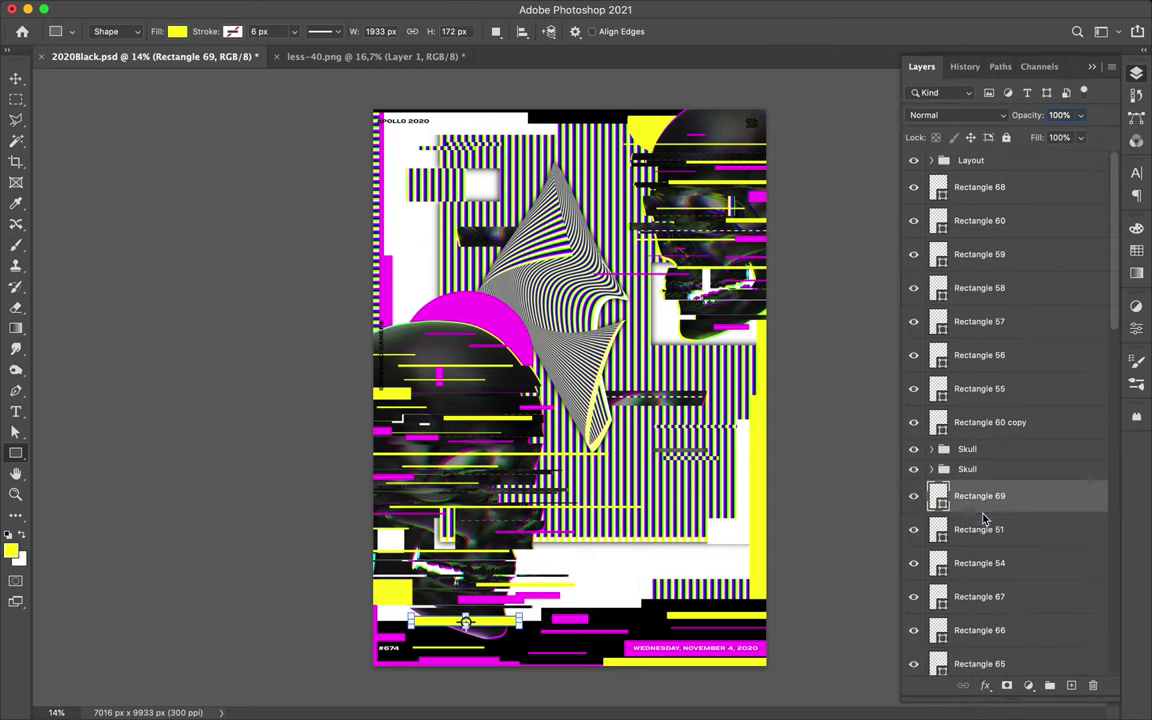
pyautogui.moveTo(553, 647); pyautogui.dragTo(608, 642)
pyautogui.moveTo(403, 653); pyautogui.dragTo(512, 655)
# Draw a small rectangle behind the APOLLO 2020 label at top-left
pyautogui.press('v')
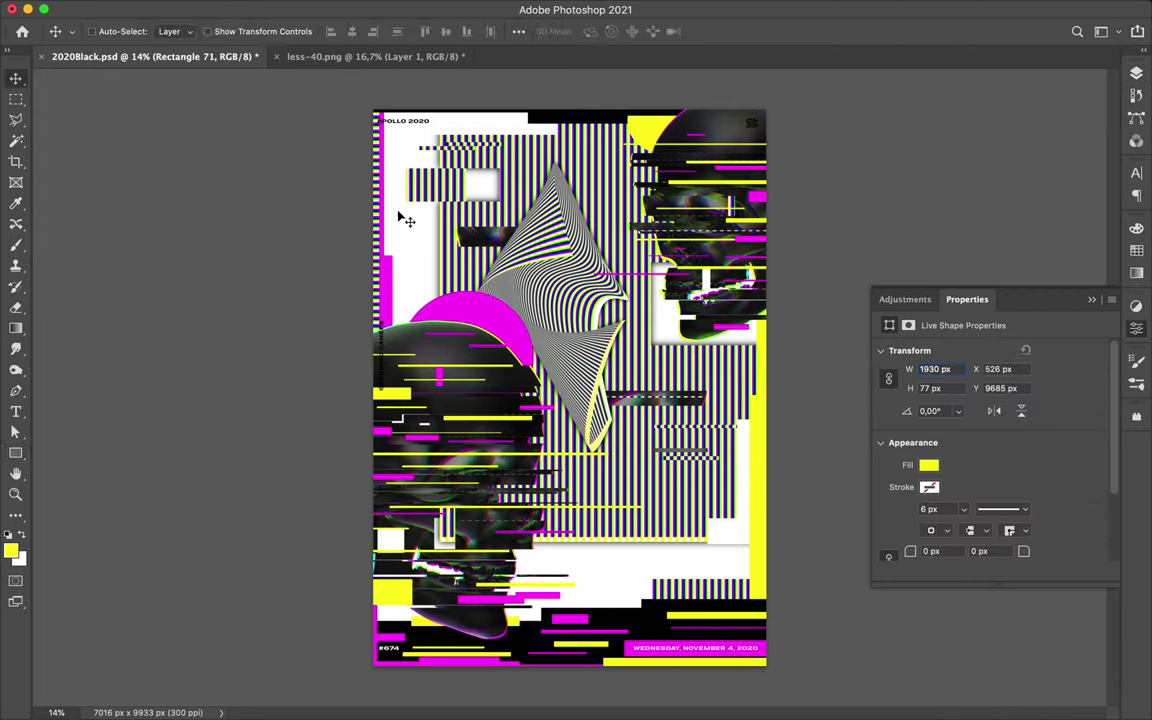
pyautogui.press('u')
pyautogui.moveTo(358, 98); pyautogui.dragTo(433, 128)
# Fill the box behind the APOLLO 2020 label with black
pyautogui.click(177, 31)
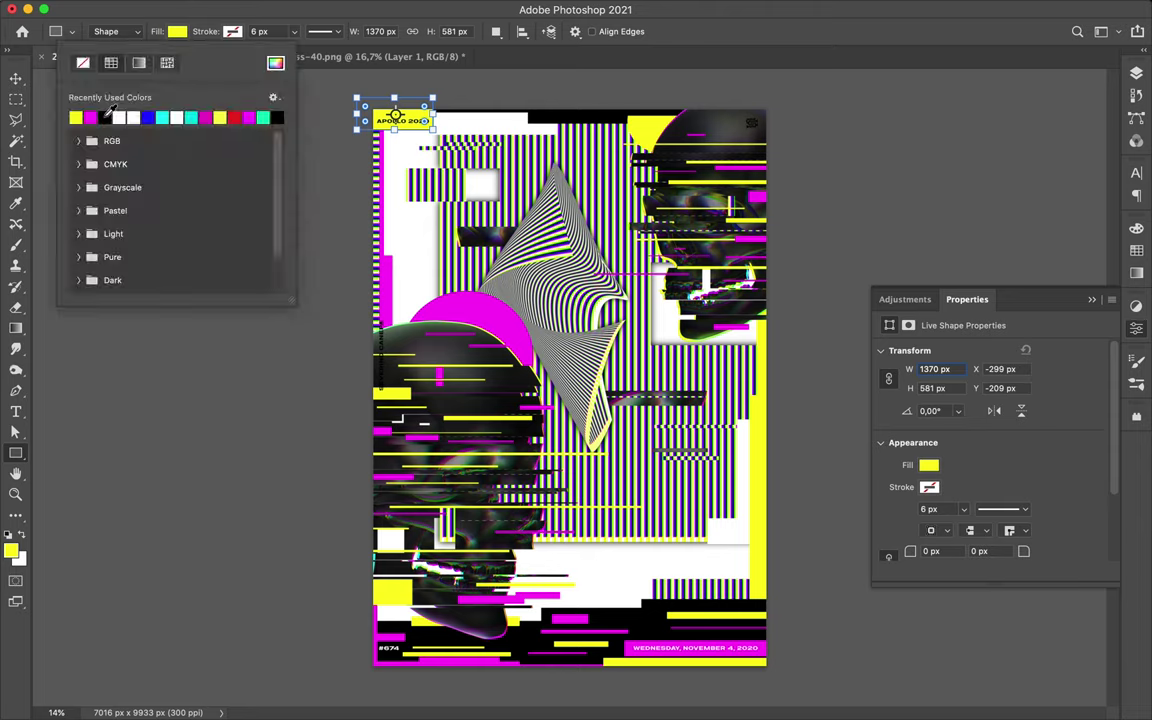
pyautogui.click(105, 117)
pyautogui.press('v')
pyautogui.click(1136, 251)
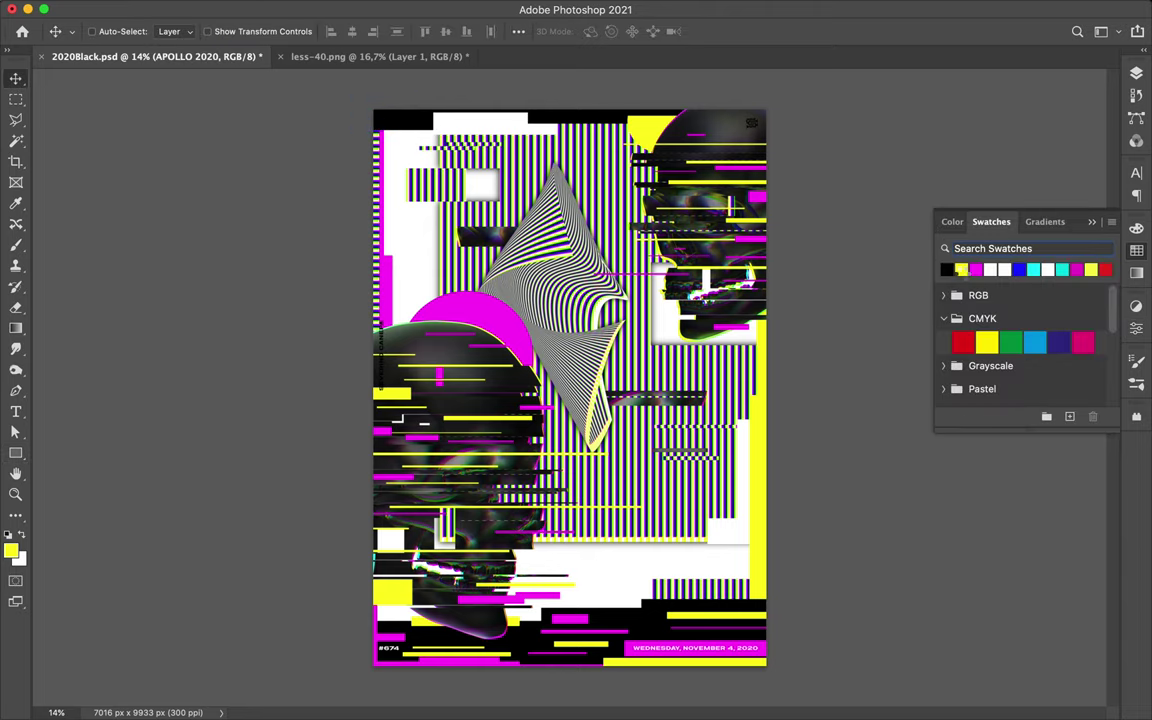
# Add a new empty layer and delete the Vector Smart Object logo layer
pyautogui.click(693, 118)
pyautogui.press('F7')
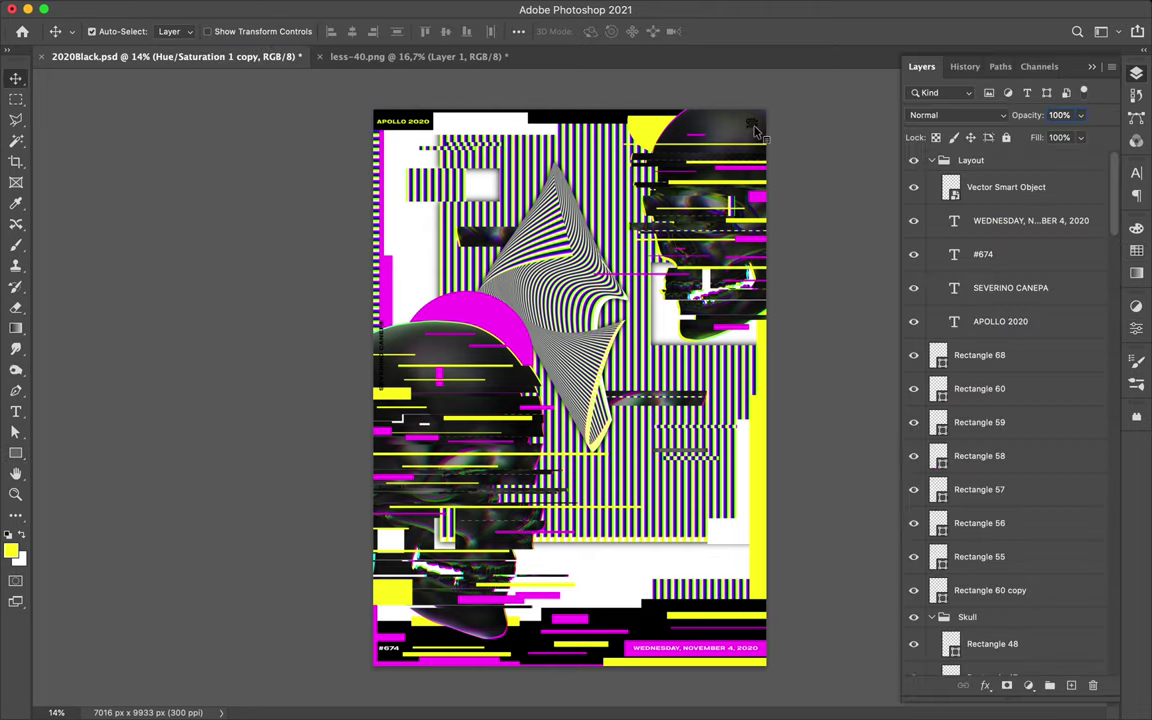
pyautogui.hotkey('ctrl', 'shift', 'alt', 'n')
pyautogui.press('b')
pyautogui.press('v')
pyautogui.press('b')
pyautogui.press('m')
pyautogui.press('v')
pyautogui.press('Delete')
pyautogui.press('u')
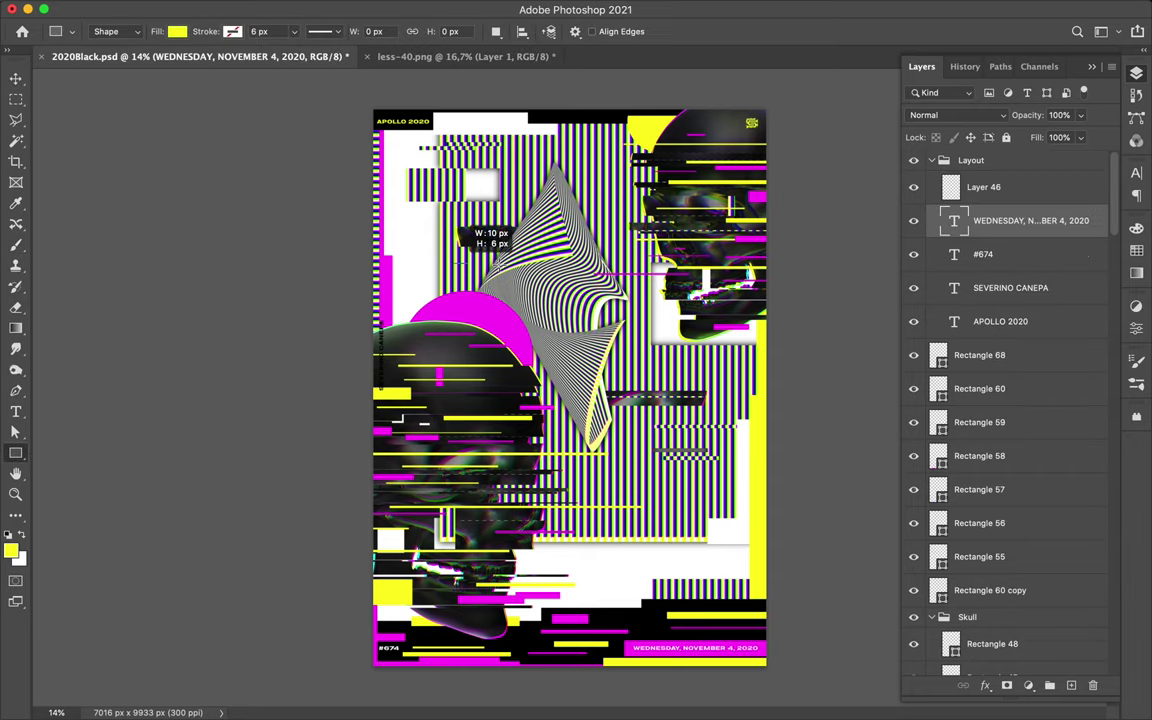
# Copy two rectangular slices of the artwork onto new layers
pyautogui.press('m')
pyautogui.moveTo(455, 268); pyautogui.dragTo(556, 322)
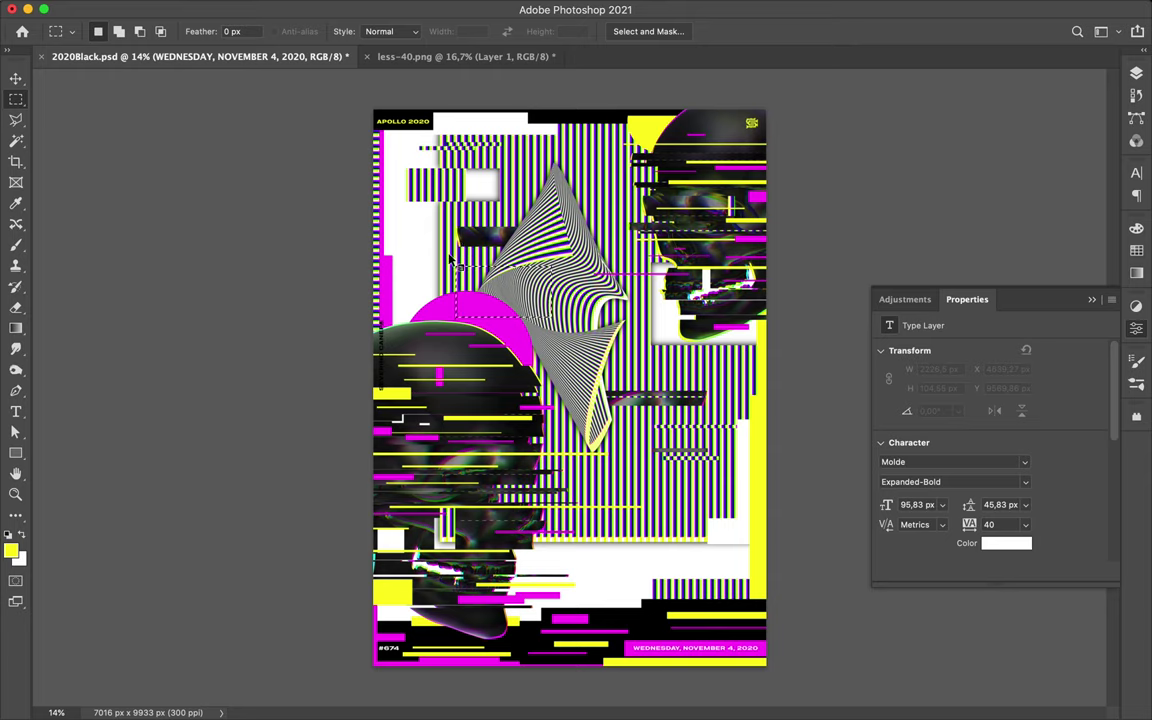
pyautogui.hotkey('ctrl', 'j')
pyautogui.press('v')
pyautogui.press('m')
pyautogui.moveTo(580, 481)
pyautogui.mouseDown()
pyautogui.moveTo(640, 485)
pyautogui.moveTo(598, 484)
pyautogui.mouseUp()
pyautogui.hotkey('ctrl', 'j')
pyautogui.press('Return')
pyautogui.hotkey('ctrl', 'j')
pyautogui.press('v')
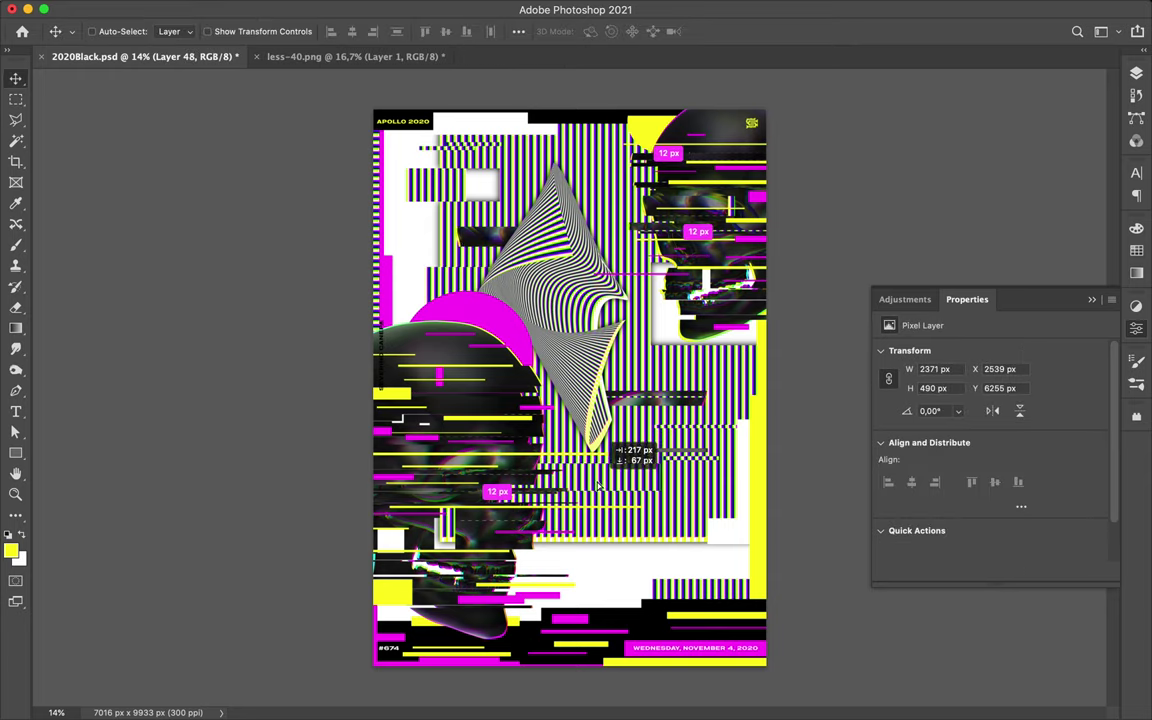
# Reshape the Rectangle 53 copy bar and duplicate it as Rectangle 53 copy 2
pyautogui.keyDown('ctrl'); pyautogui.click(725, 532); pyautogui.keyUp('ctrl')
pyautogui.hotkey('ctrl', 't')
pyautogui.moveTo(725, 532); pyautogui.dragTo(756, 563)
pyautogui.press('Return')
pyautogui.hotkey('ctrl', 'j')
pyautogui.hotkey('ctrl', 't')
# Confirm the bar stretch, open 3-673 2020Black.psd from recent files, and return to the poster
pyautogui.press('Return')
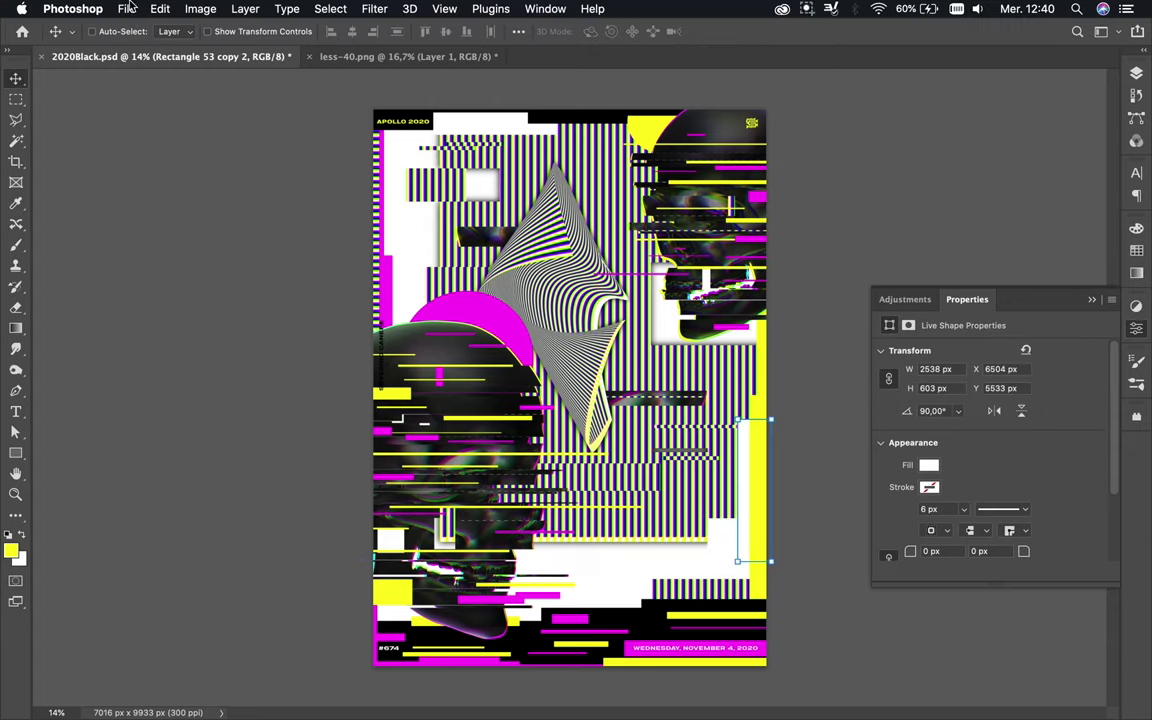
pyautogui.click(126, 8)
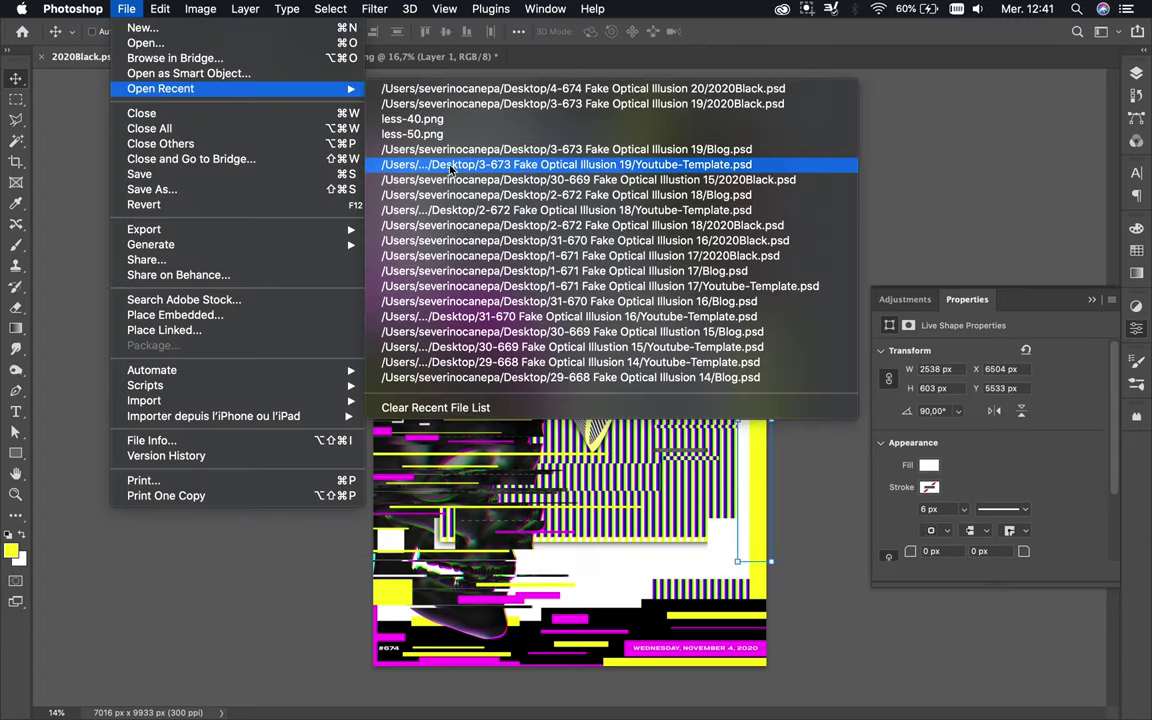
pyautogui.click(459, 103)
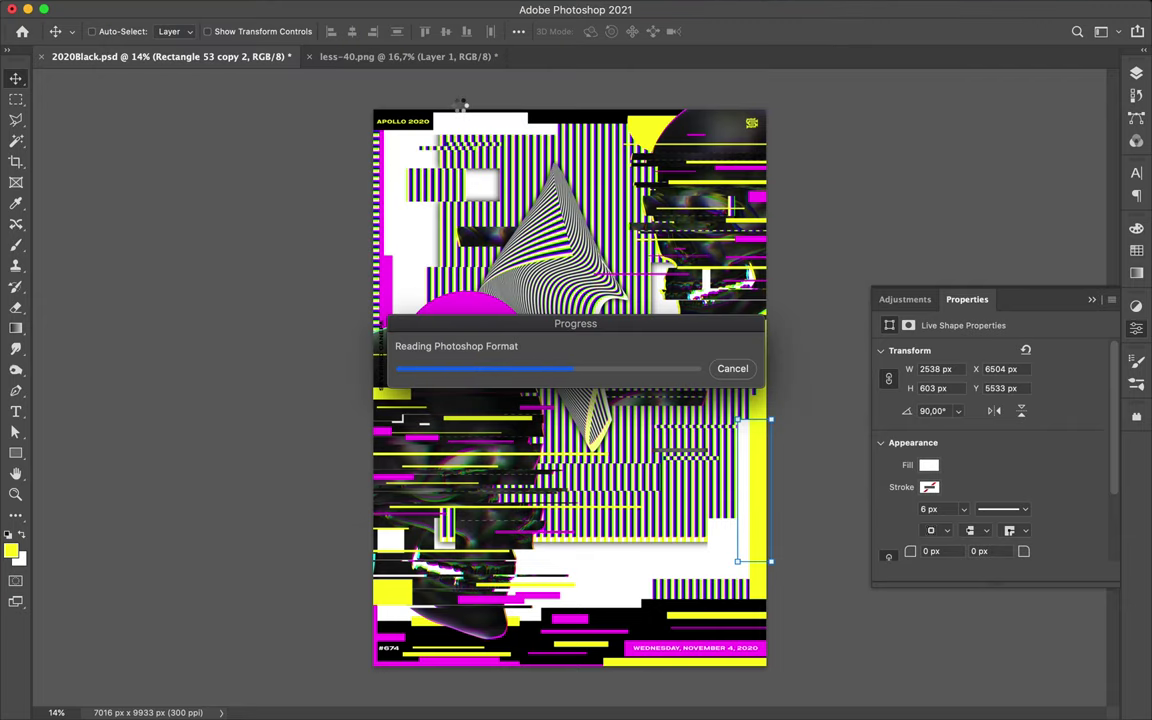
pyautogui.hotkey('ctrl', 'Tab')
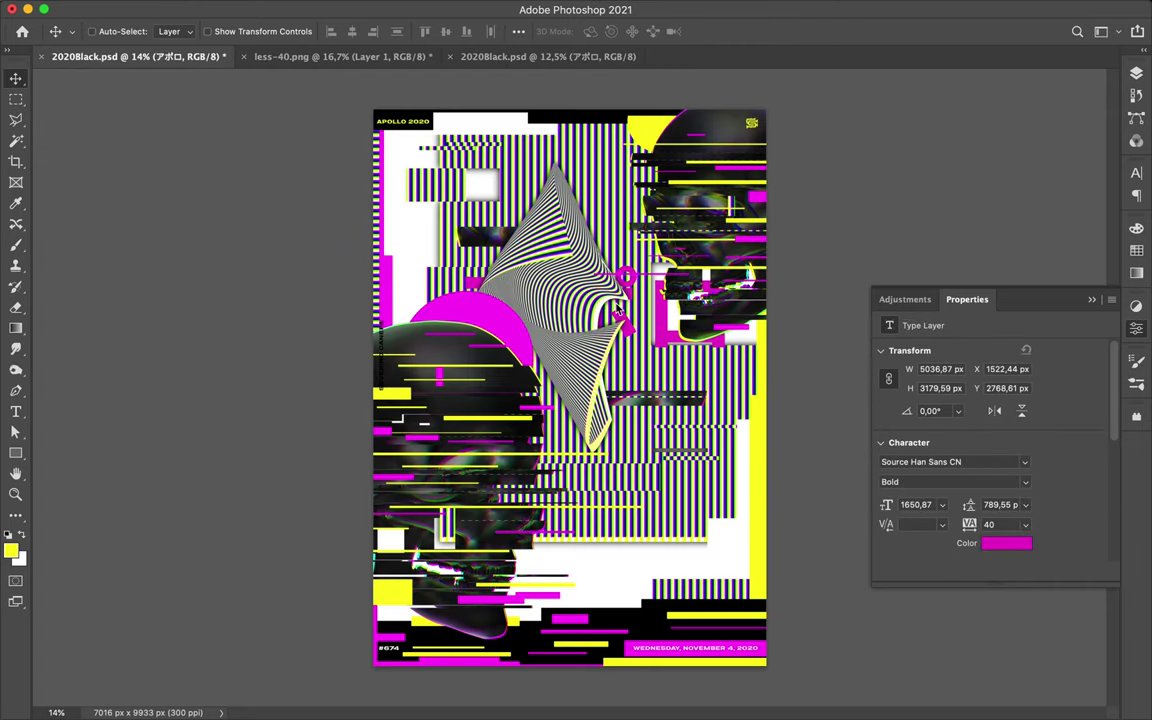
# Rotate the magenta アポロ text 90° and move it to the upper right
pyautogui.press('a')
pyautogui.click(1136, 250)
pyautogui.hotkey('ctrl', 't')
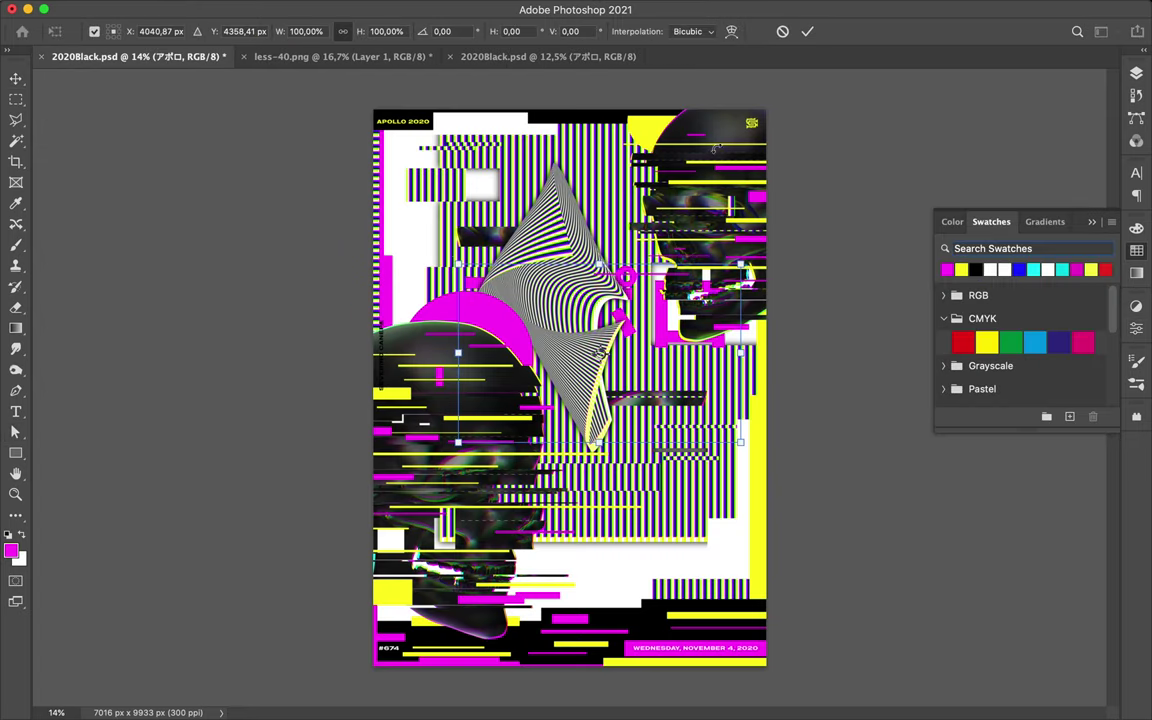
pyautogui.press('Return')
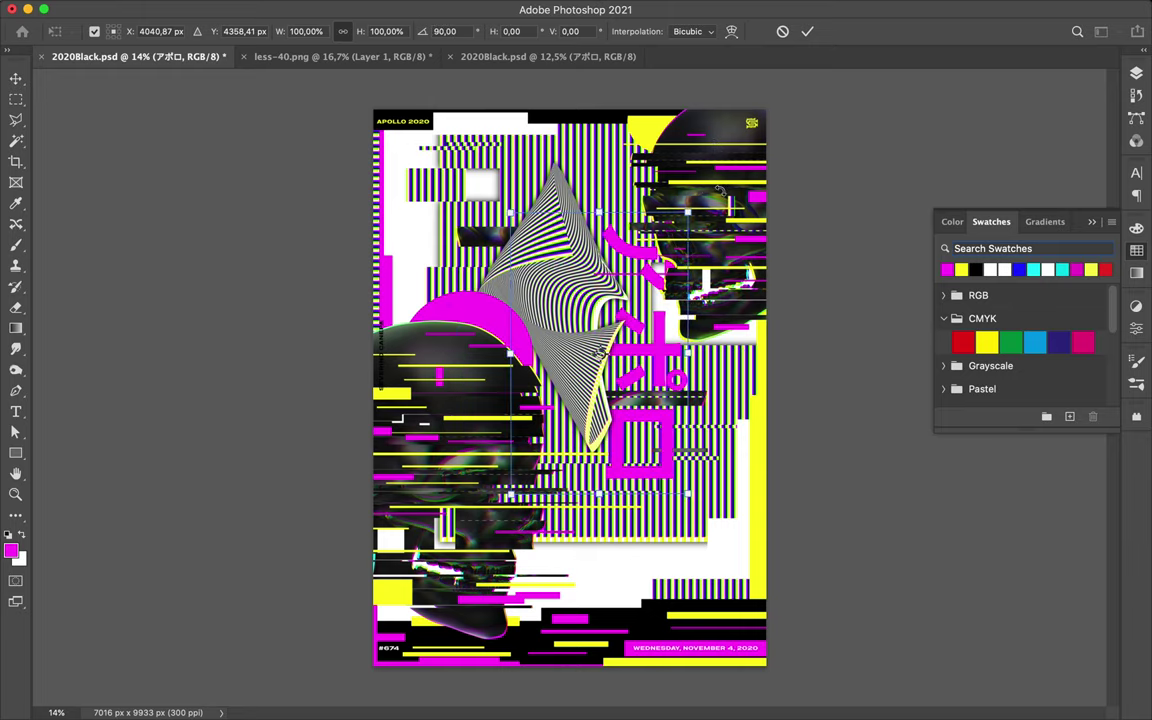
pyautogui.moveTo(620, 353)
pyautogui.mouseDown()
pyautogui.moveTo(640, 190)
pyautogui.moveTo(425, 260)
pyautogui.mouseUp()
# Rotate a アポロ copy, move it down the left edge, and fill it yellow
pyautogui.click(1136, 75)
pyautogui.scroll(-10, 1062, 404)
pyautogui.scroll(10, 1062, 404)
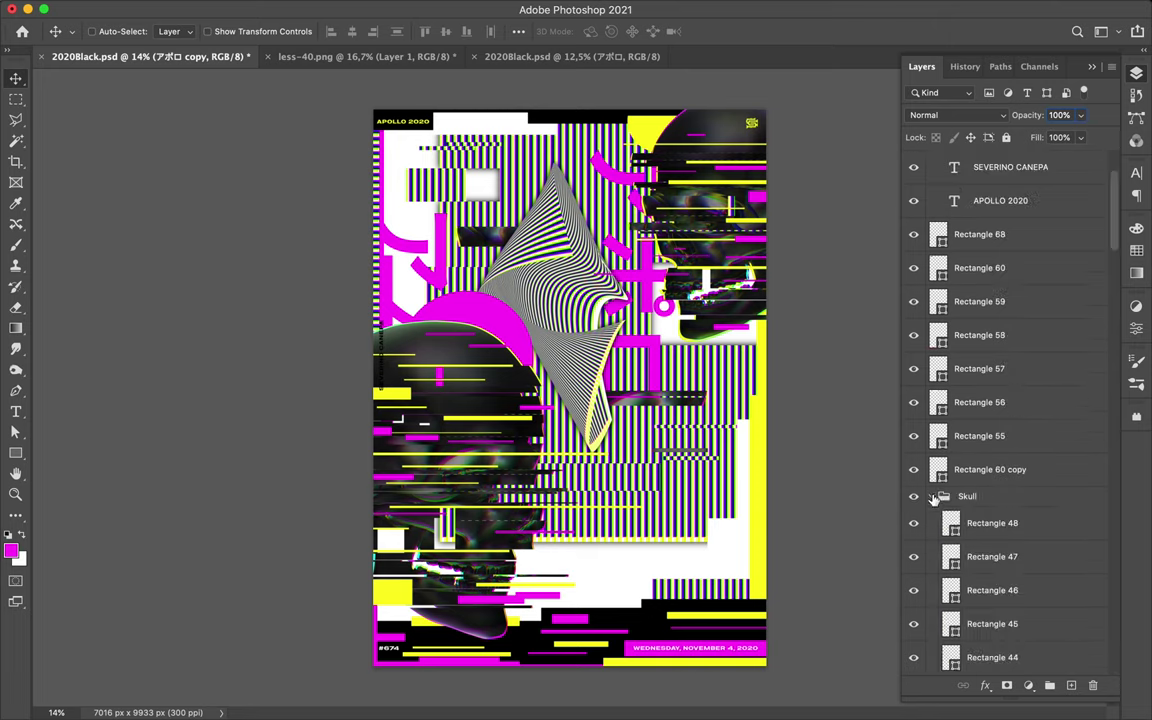
pyautogui.scroll(-10, 1062, 404)
pyautogui.moveTo(980, 296)
pyautogui.mouseDown()
pyautogui.moveTo(971, 138)
pyautogui.moveTo(975, 332)
pyautogui.mouseUp()
pyautogui.hotkey('ctrl', 't')
pyautogui.moveTo(455, 437)
pyautogui.mouseDown()
pyautogui.moveTo(259, 209)
pyautogui.moveTo(445, 178)
pyautogui.mouseUp()
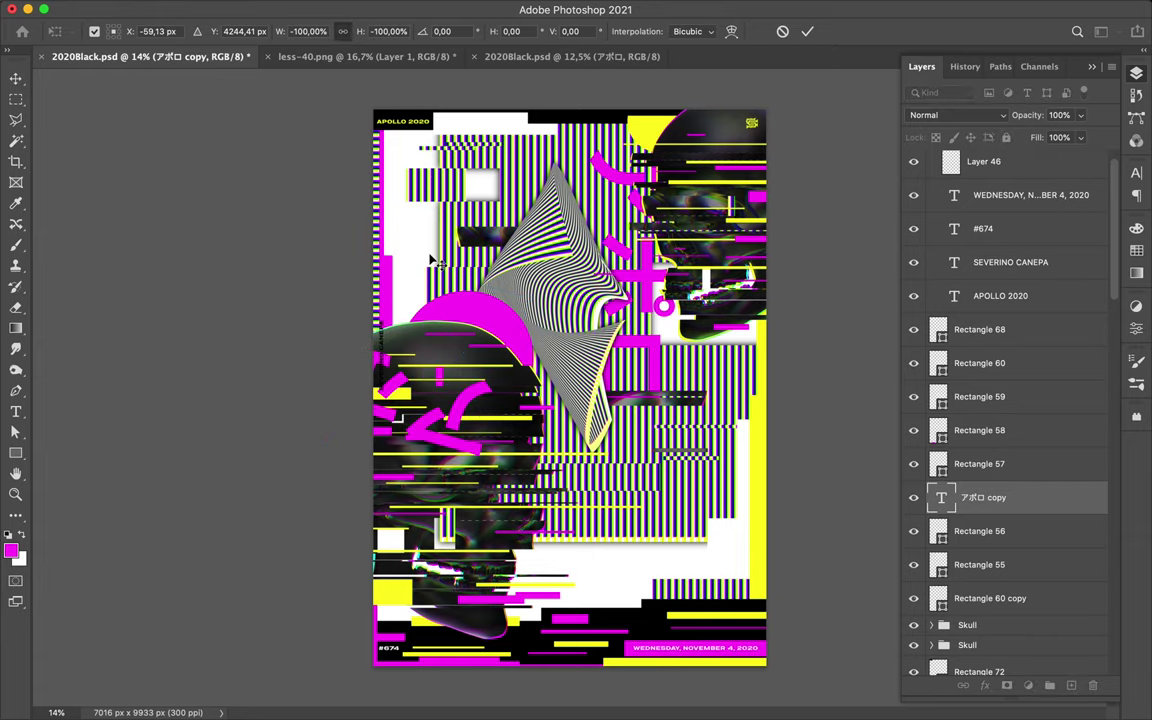
pyautogui.press('Return')
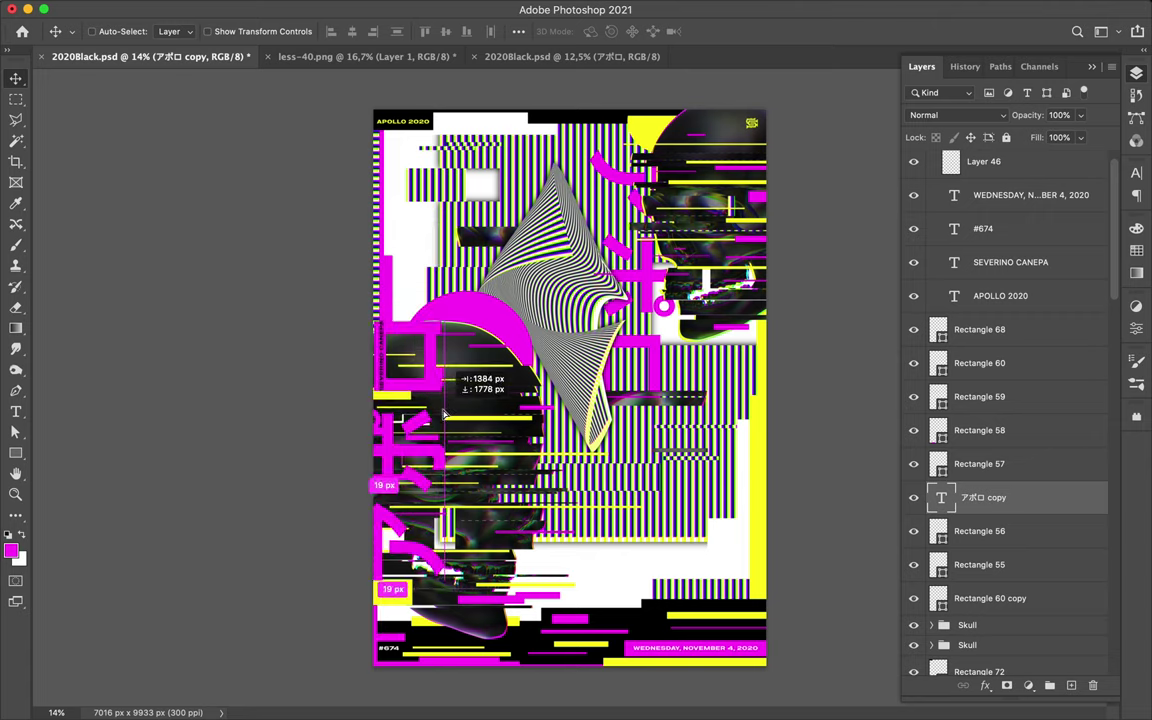
pyautogui.click(1136, 251)
pyautogui.moveTo(367, 316)
pyautogui.mouseDown()
pyautogui.moveTo(420, 365)
pyautogui.moveTo(558, 332)
pyautogui.mouseUp()
pyautogui.hotkey('alt', 'shift', 'BackSpace')
# Rotate another アポロ copy horizontal, fill it black, and move it across the lower poster
pyautogui.hotkey('ctrl', 't')
pyautogui.moveTo(730, 300); pyautogui.dragTo(787, 366)
pyautogui.press('Return')
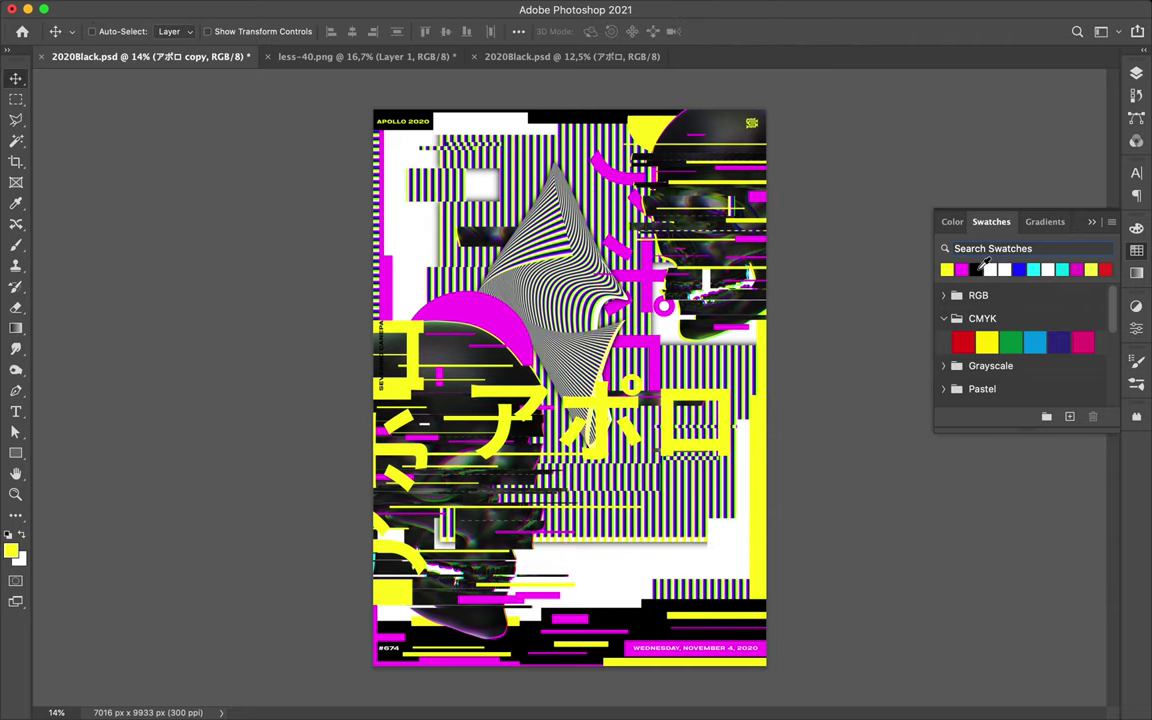
pyautogui.press('d')
pyautogui.hotkey('alt', 'shift', 'BackSpace')
pyautogui.moveTo(618, 428); pyautogui.dragTo(698, 565)
# Move the black アポロ layer down the stack and lower on the poster
pyautogui.click(1136, 73)
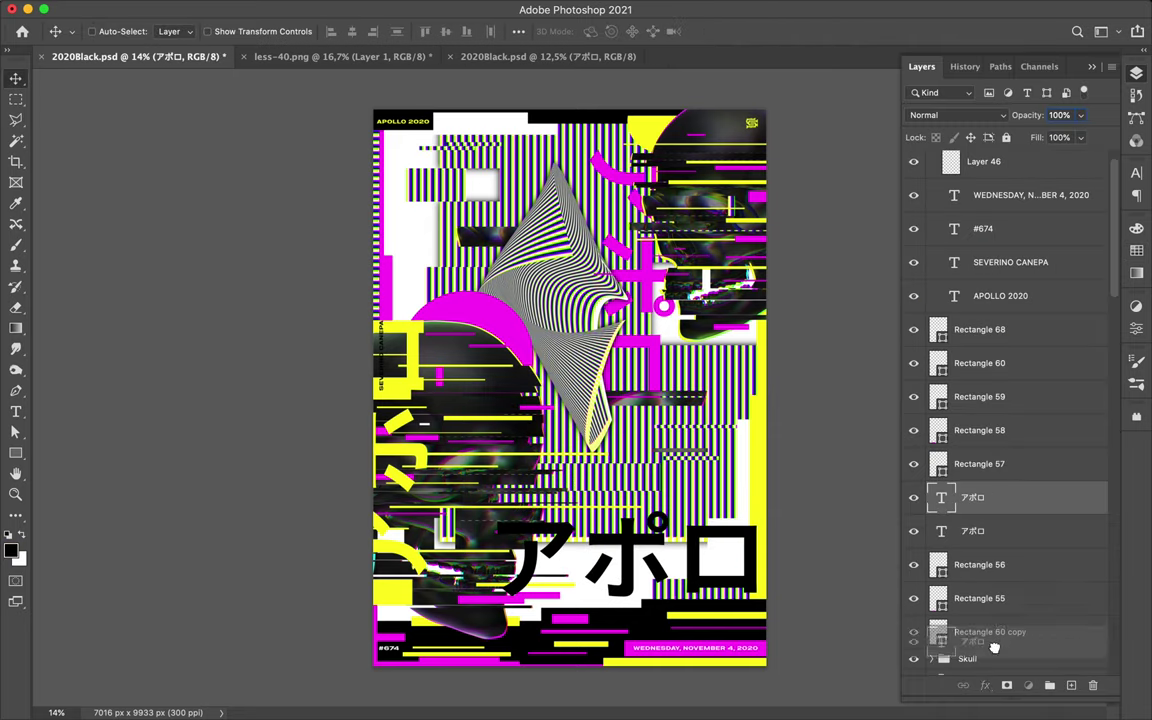
pyautogui.scroll(-10, 1000, 400)
pyautogui.moveTo(980, 592)
pyautogui.mouseDown()
pyautogui.moveTo(980, 580)
pyautogui.moveTo(990, 637)
pyautogui.mouseUp()
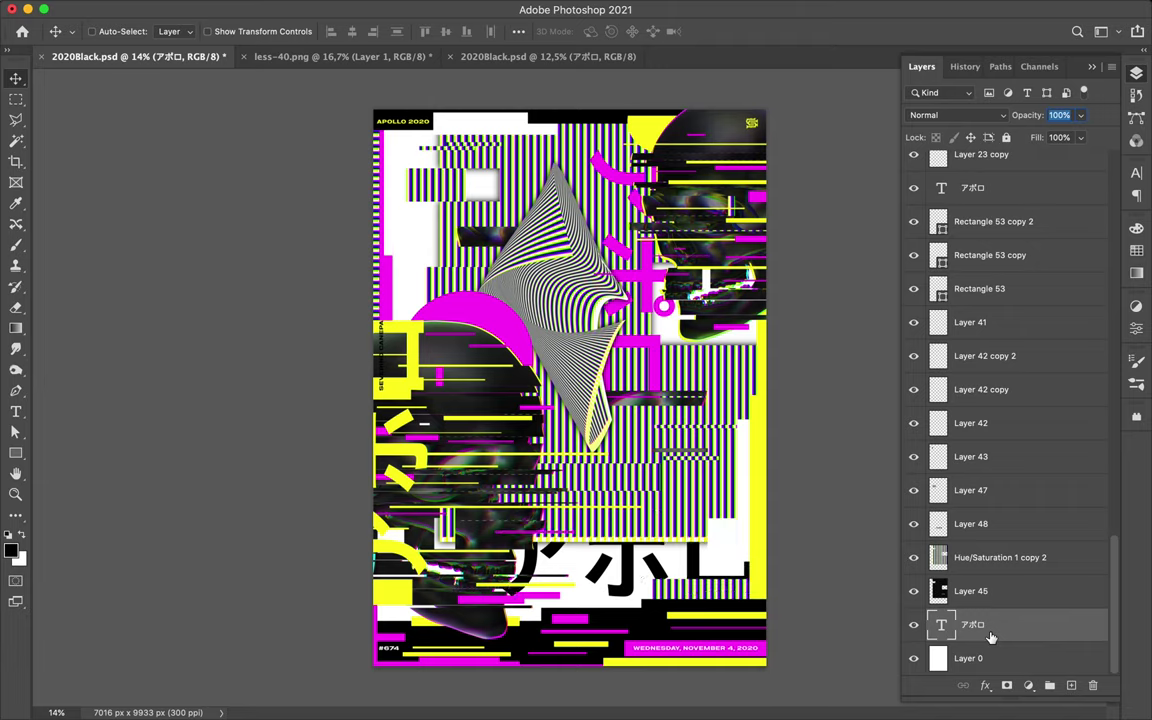
pyautogui.moveTo(638, 573); pyautogui.dragTo(720, 538)
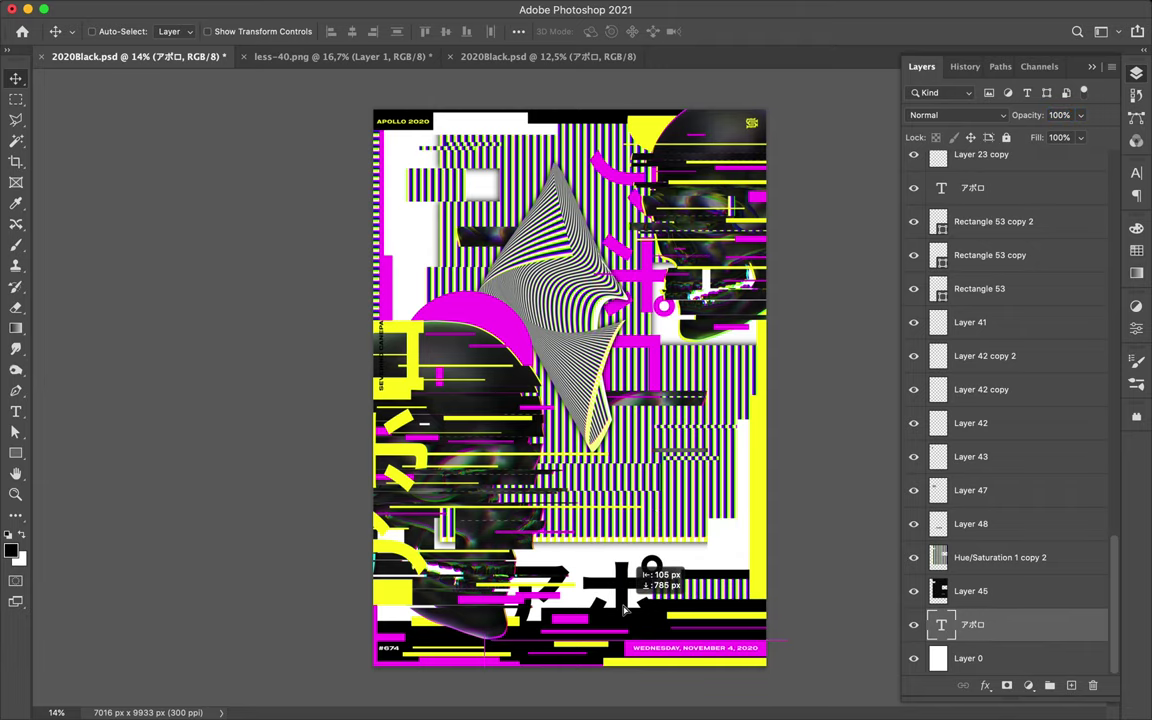
# Draw extra yellow bars (Rectangles 75 and 76) over the lower poster and save it
pyautogui.click(1002, 561)
pyautogui.press('u')
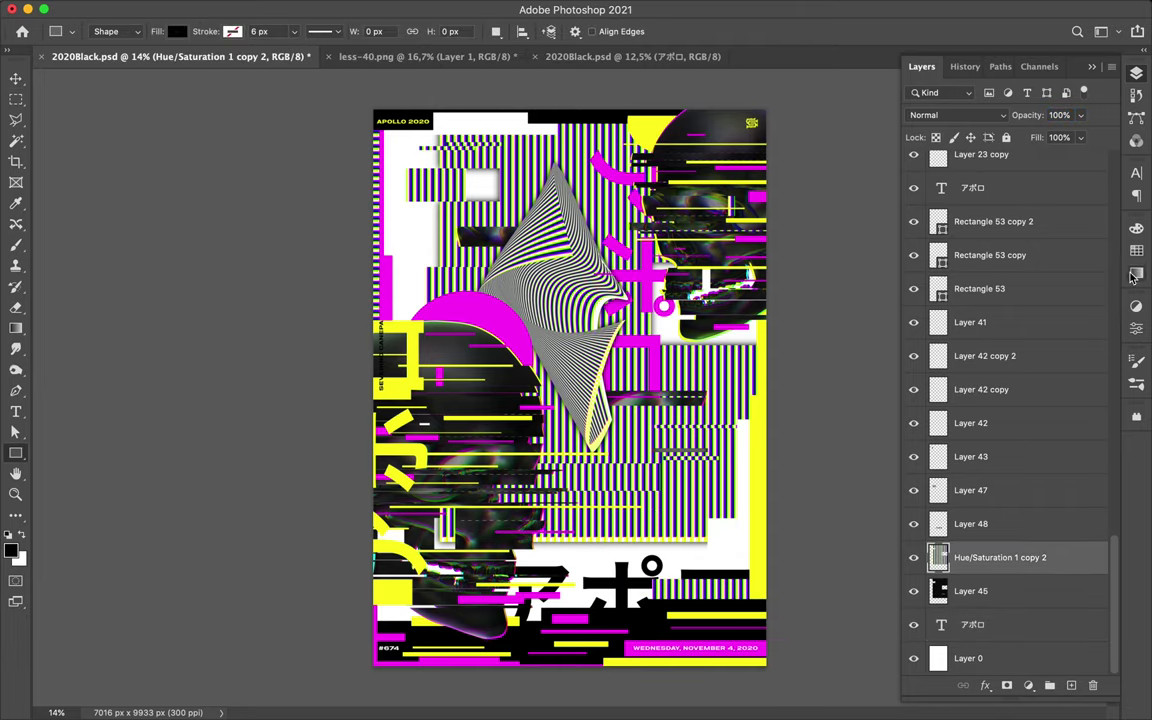
pyautogui.click(1136, 250)
pyautogui.moveTo(440, 505)
pyautogui.mouseDown()
pyautogui.moveTo(518, 508)
pyautogui.moveTo(576, 480)
pyautogui.mouseUp()
pyautogui.click(1136, 73)
pyautogui.moveTo(913, 552); pyautogui.dragTo(913, 218)
pyautogui.moveTo(502, 380); pyautogui.dragTo(552, 401)
pyautogui.press('v')
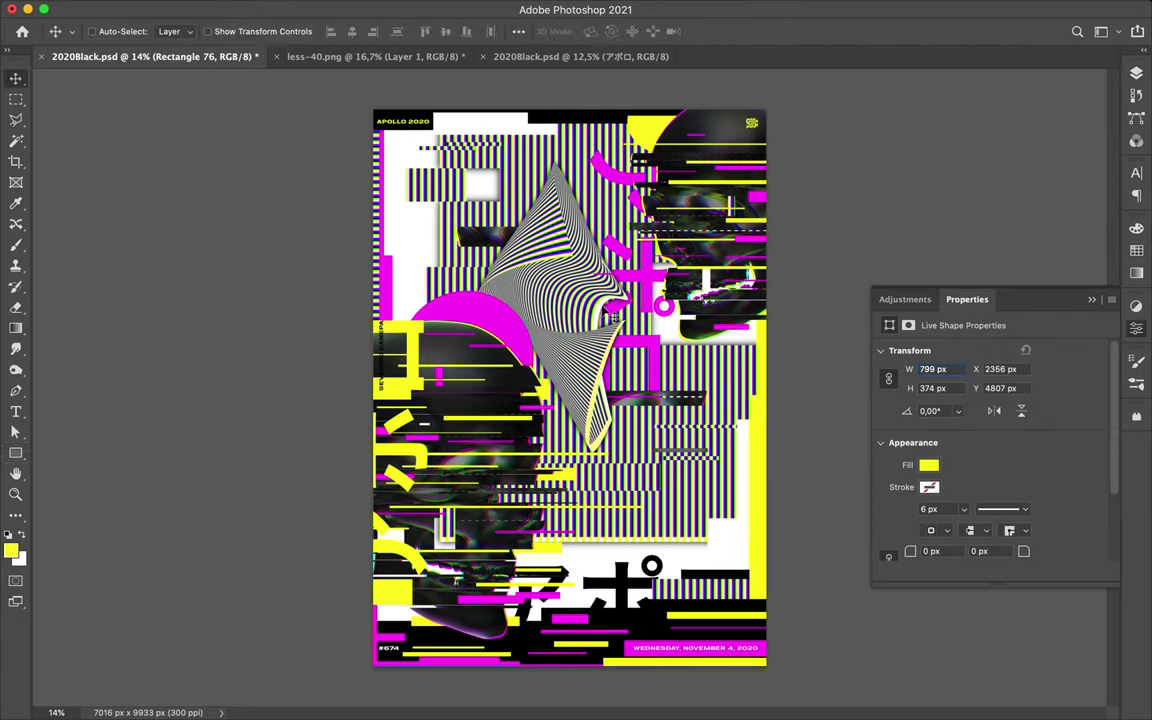
pyautogui.hotkey('ctrl', 's')
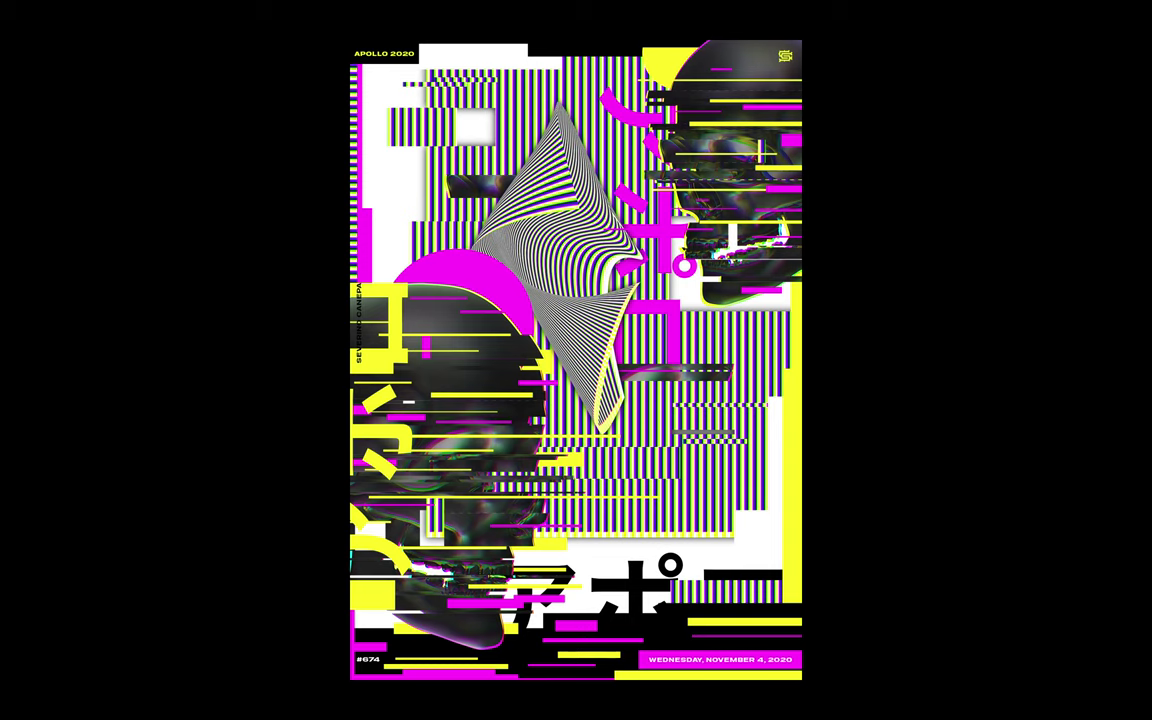